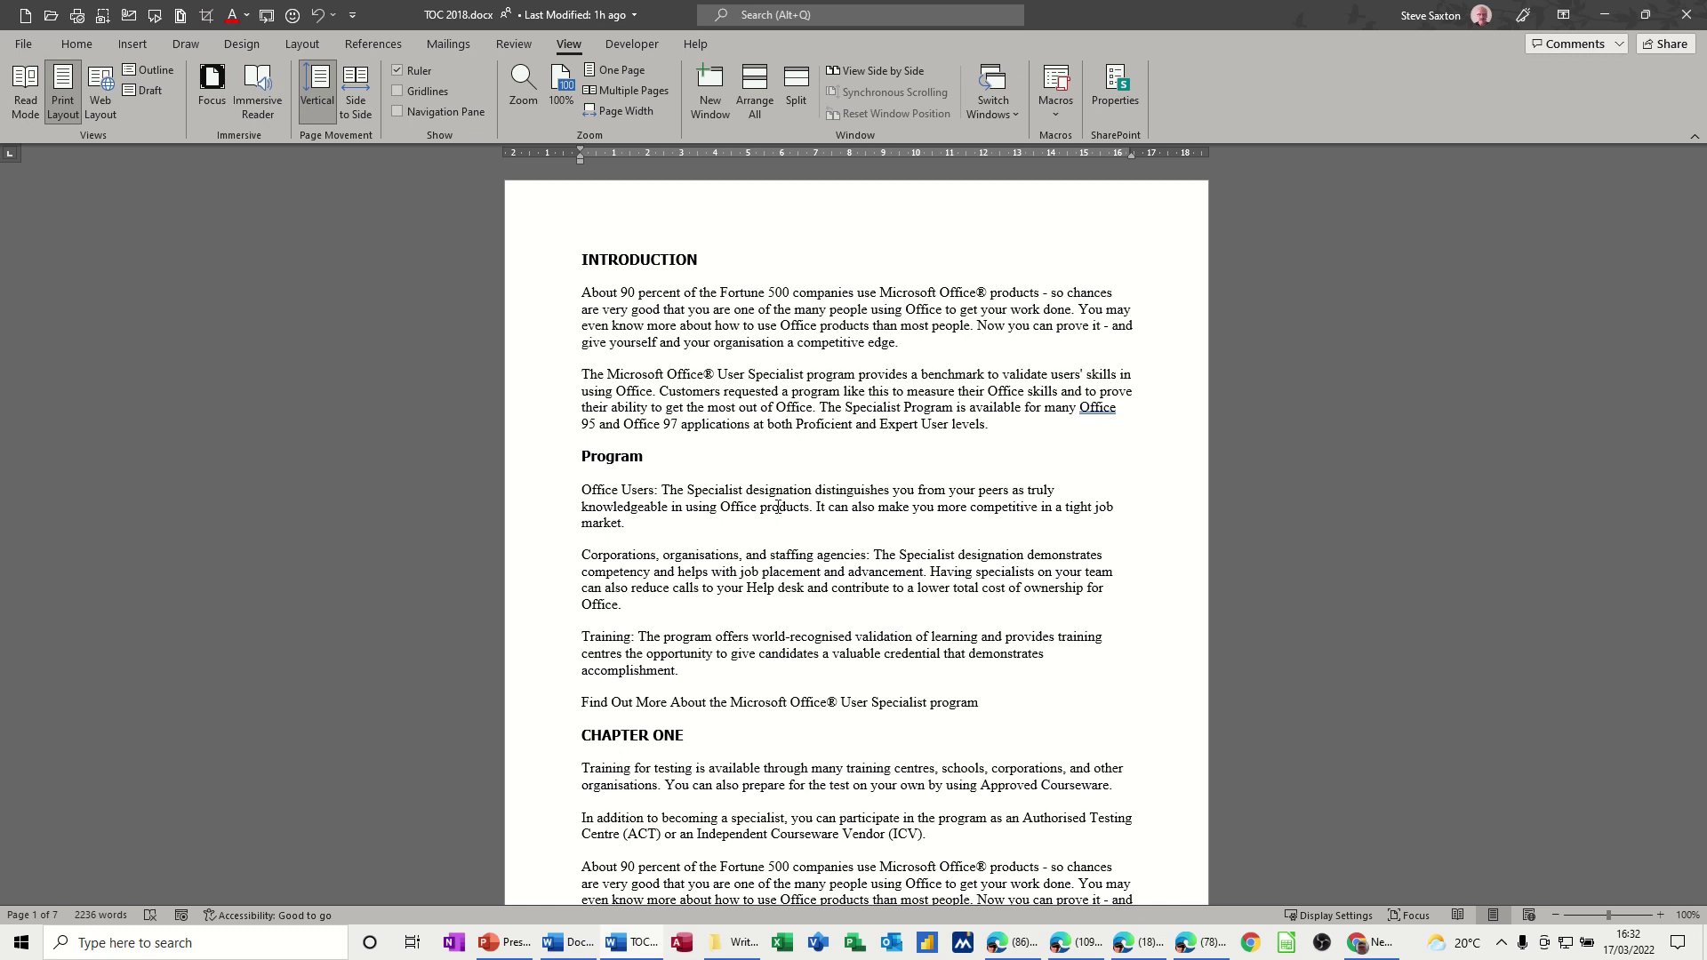
Step: Browse the Styles gallery and confirm INTRODUCTION is Heading 1 and Program is Heading 2
left_click(87, 50)
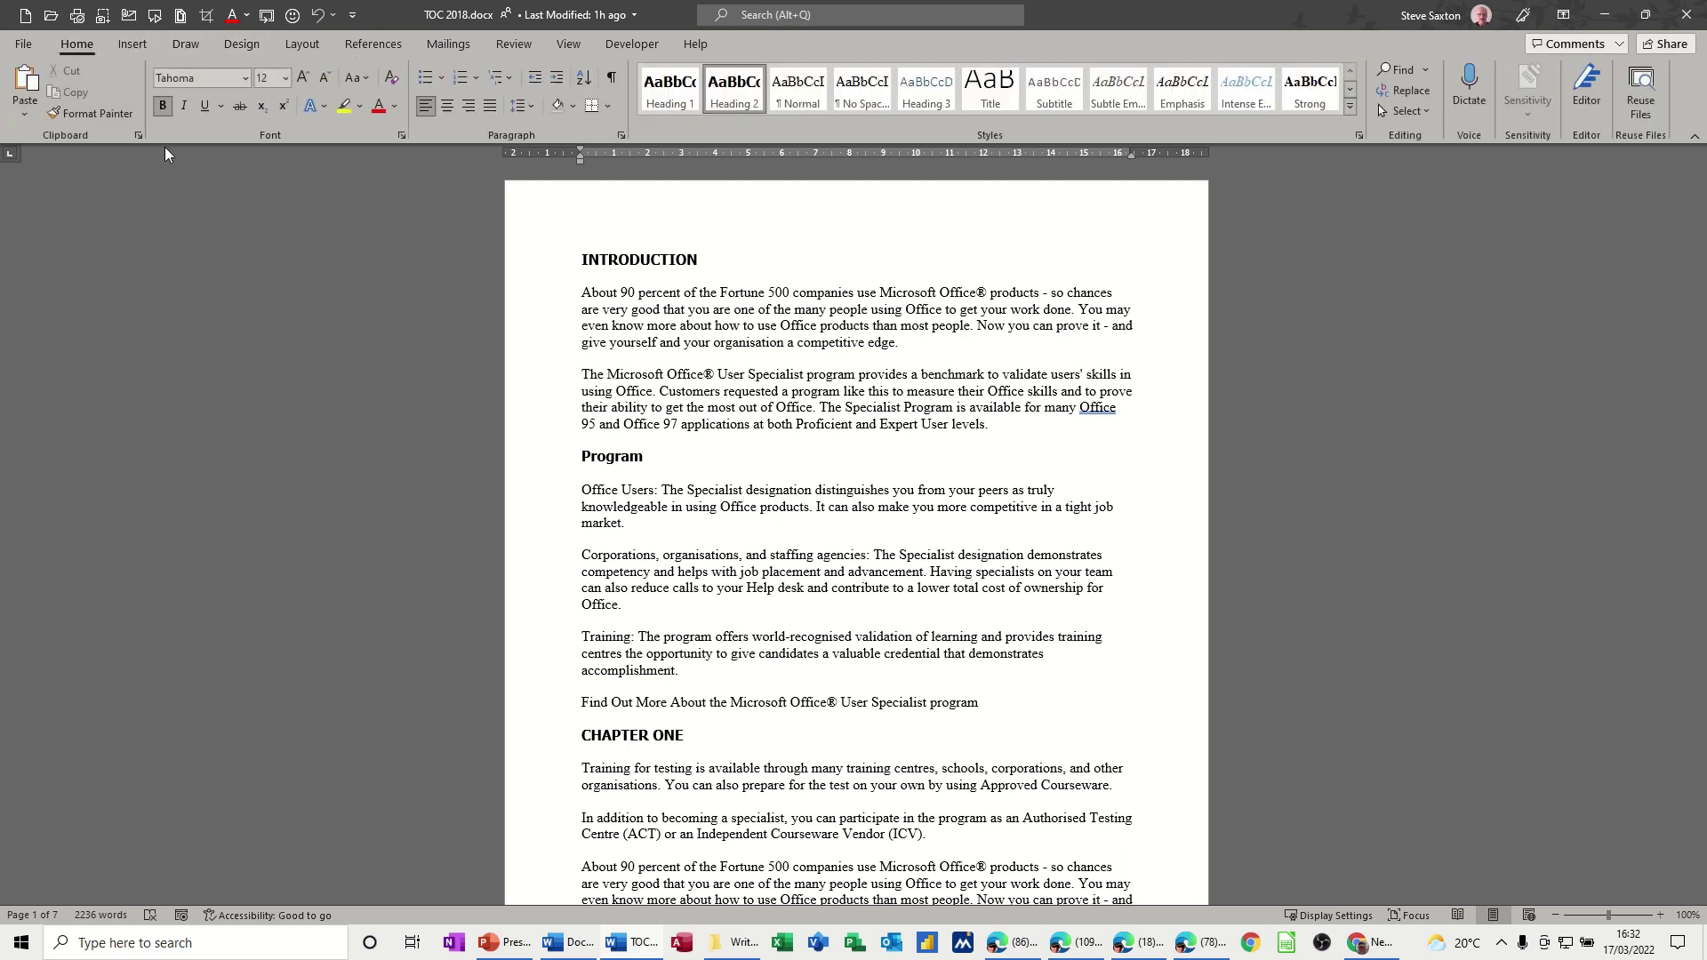
left_click(1349, 107)
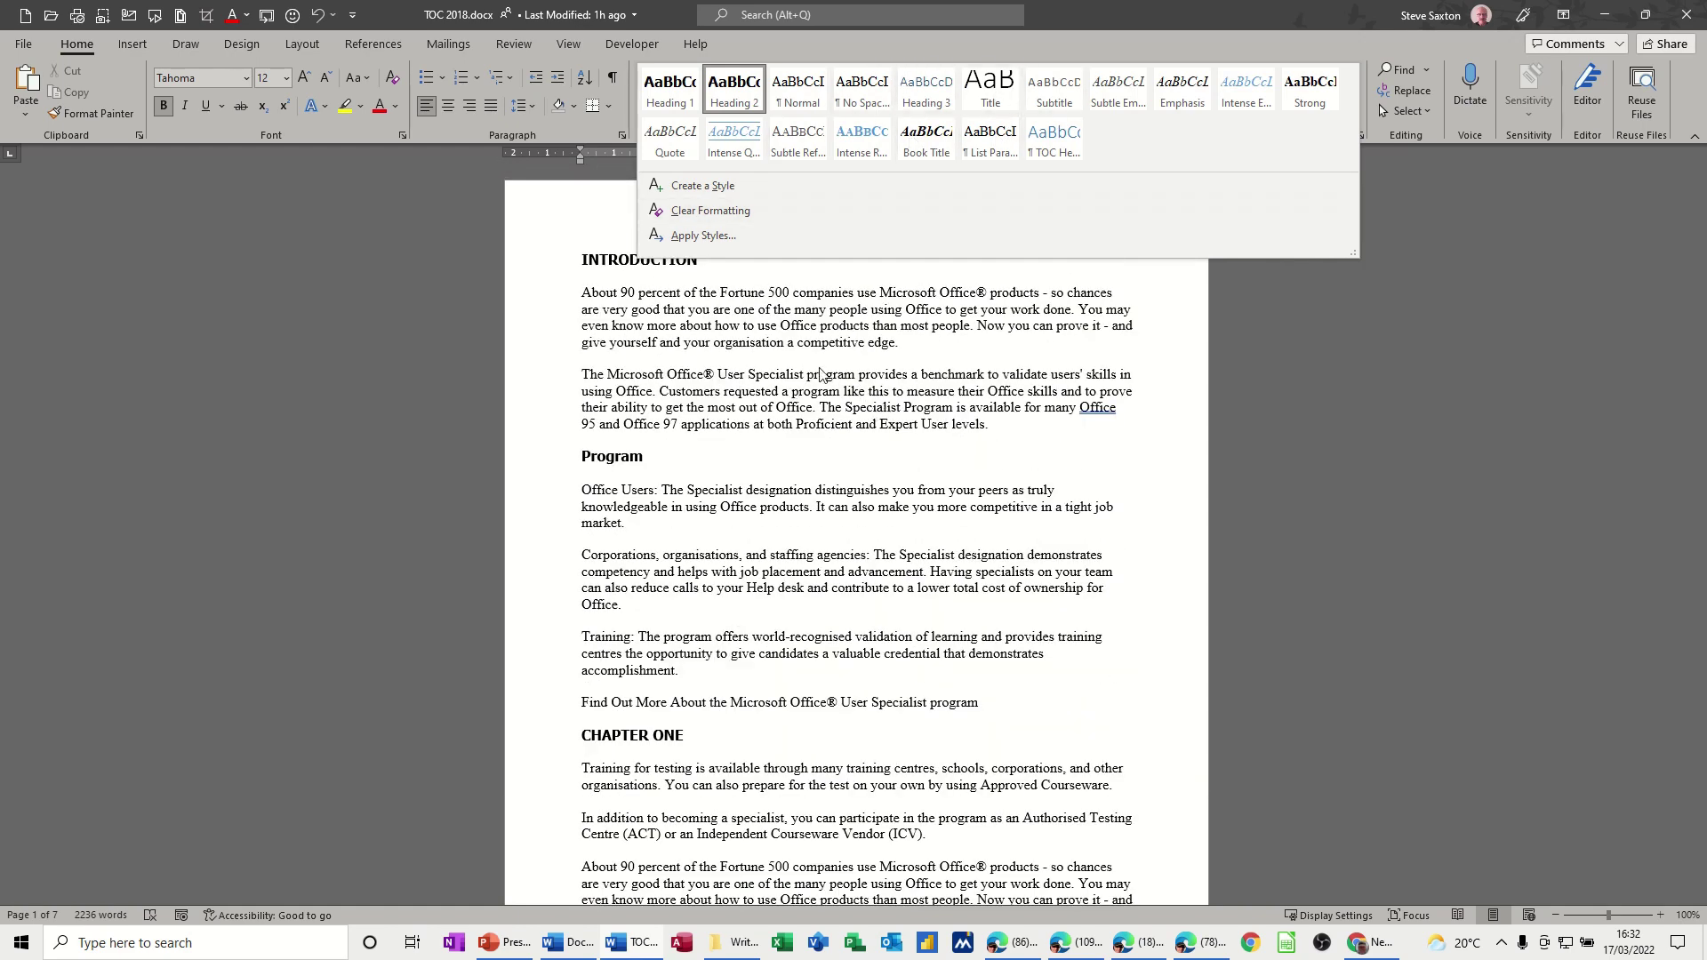
left_click(792, 396)
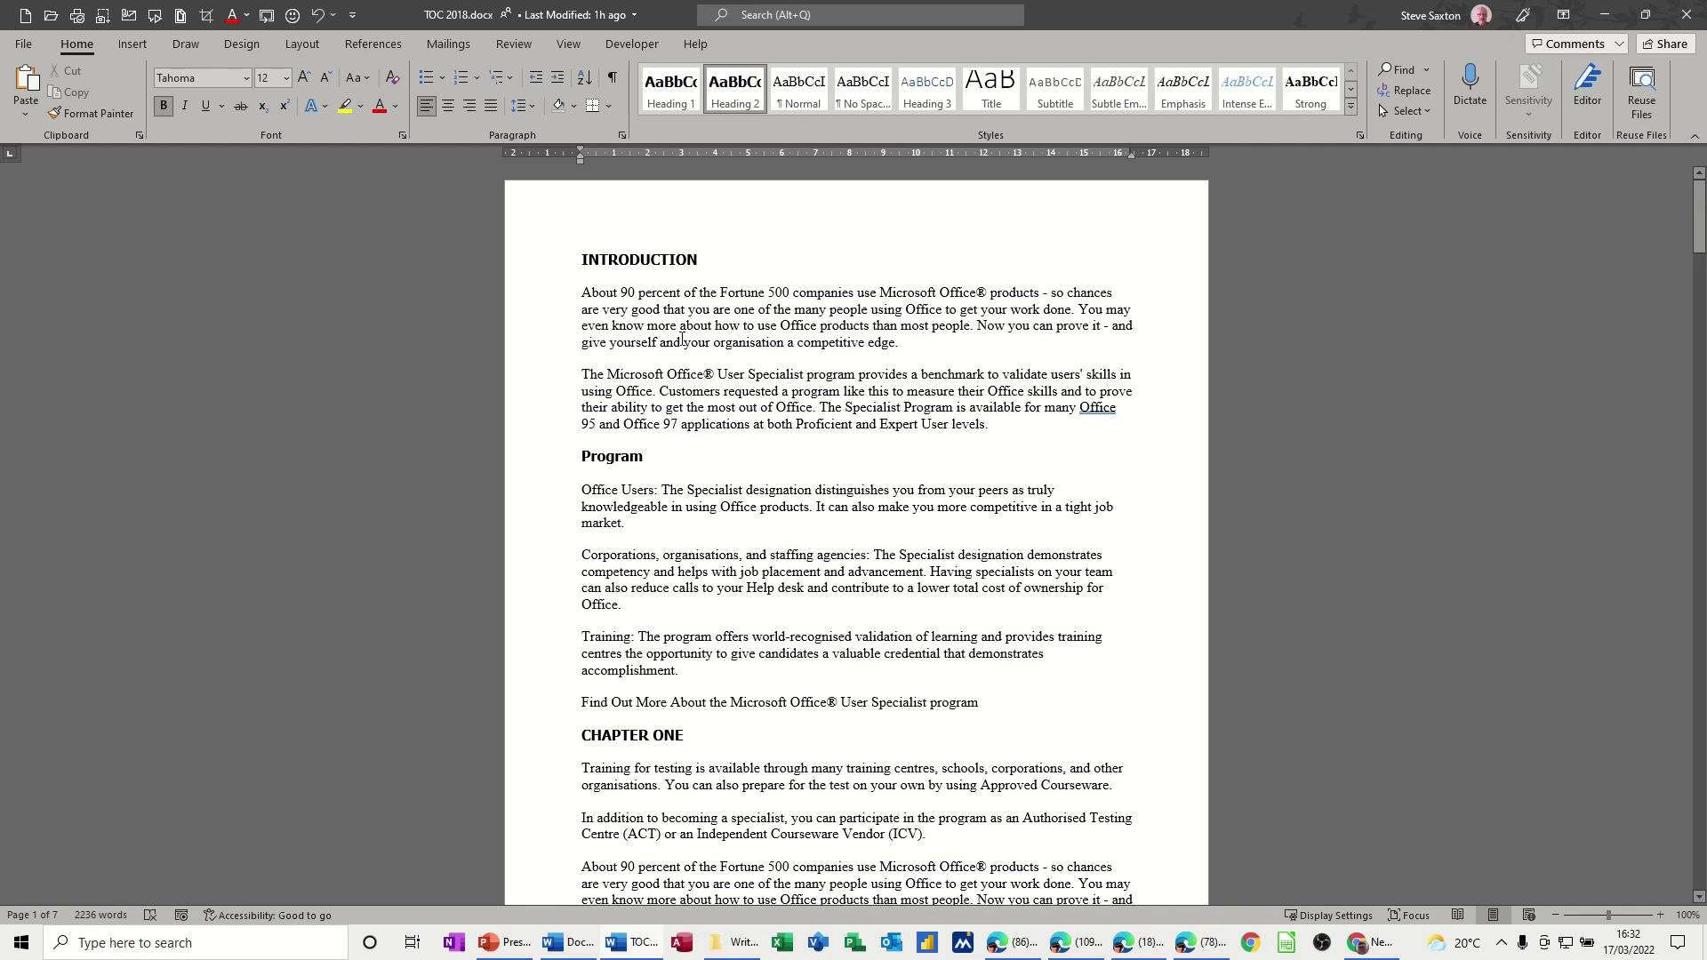
left_click(642, 258)
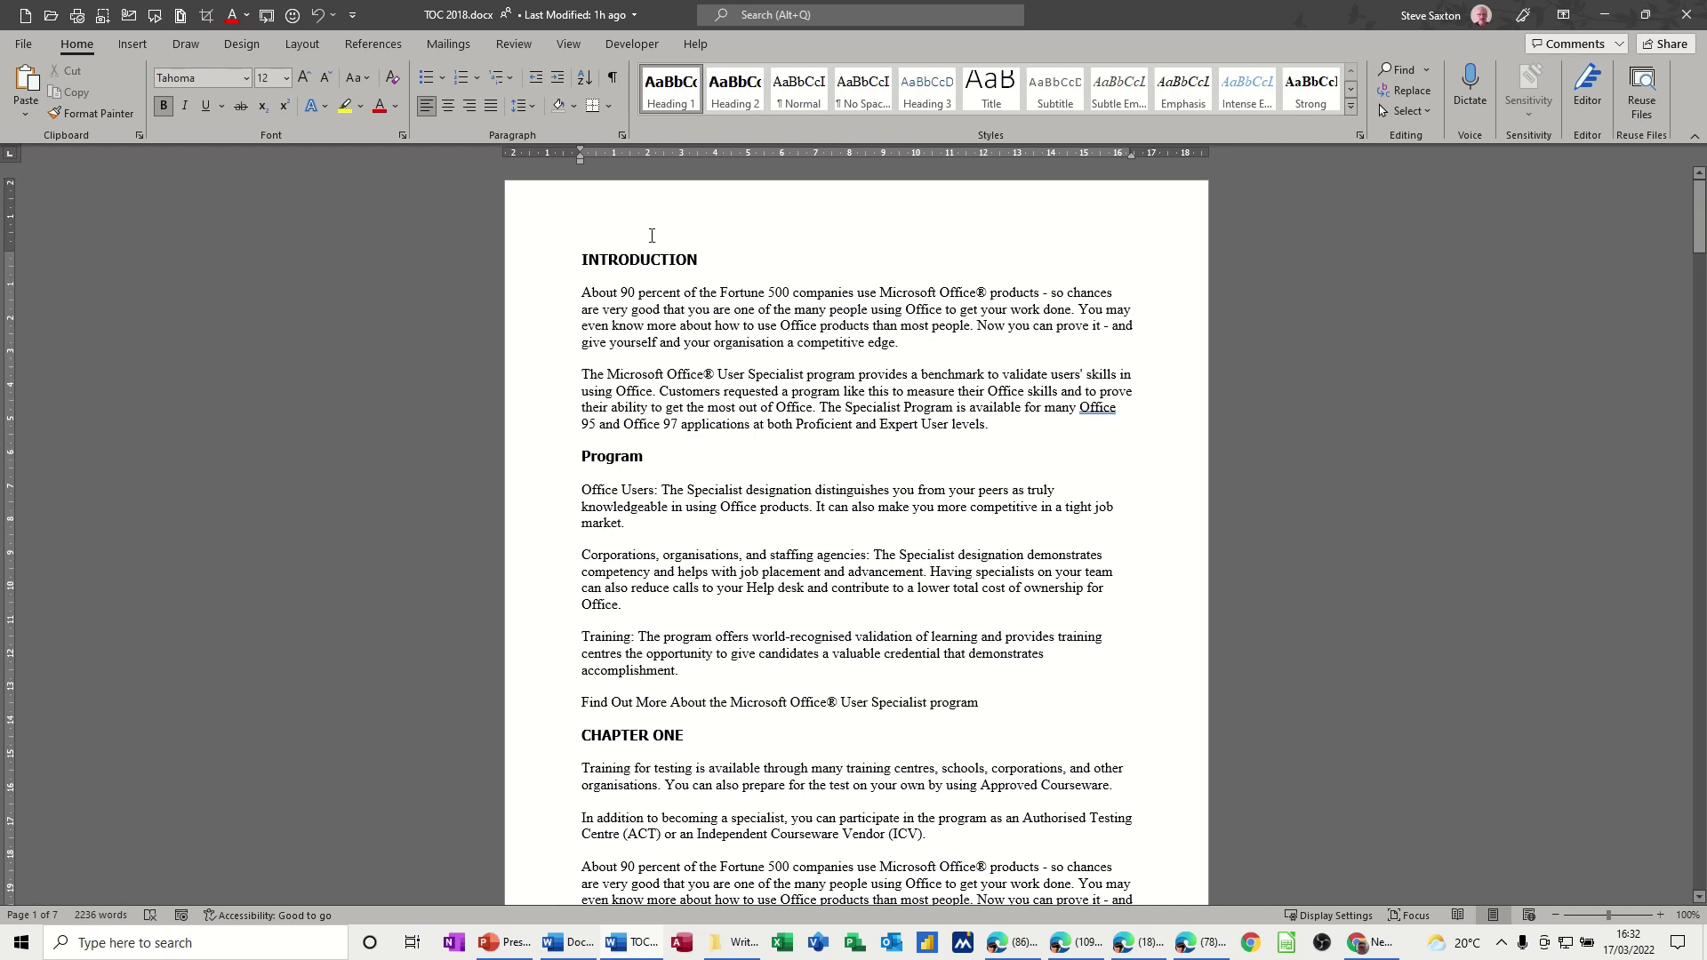
left_click(603, 457)
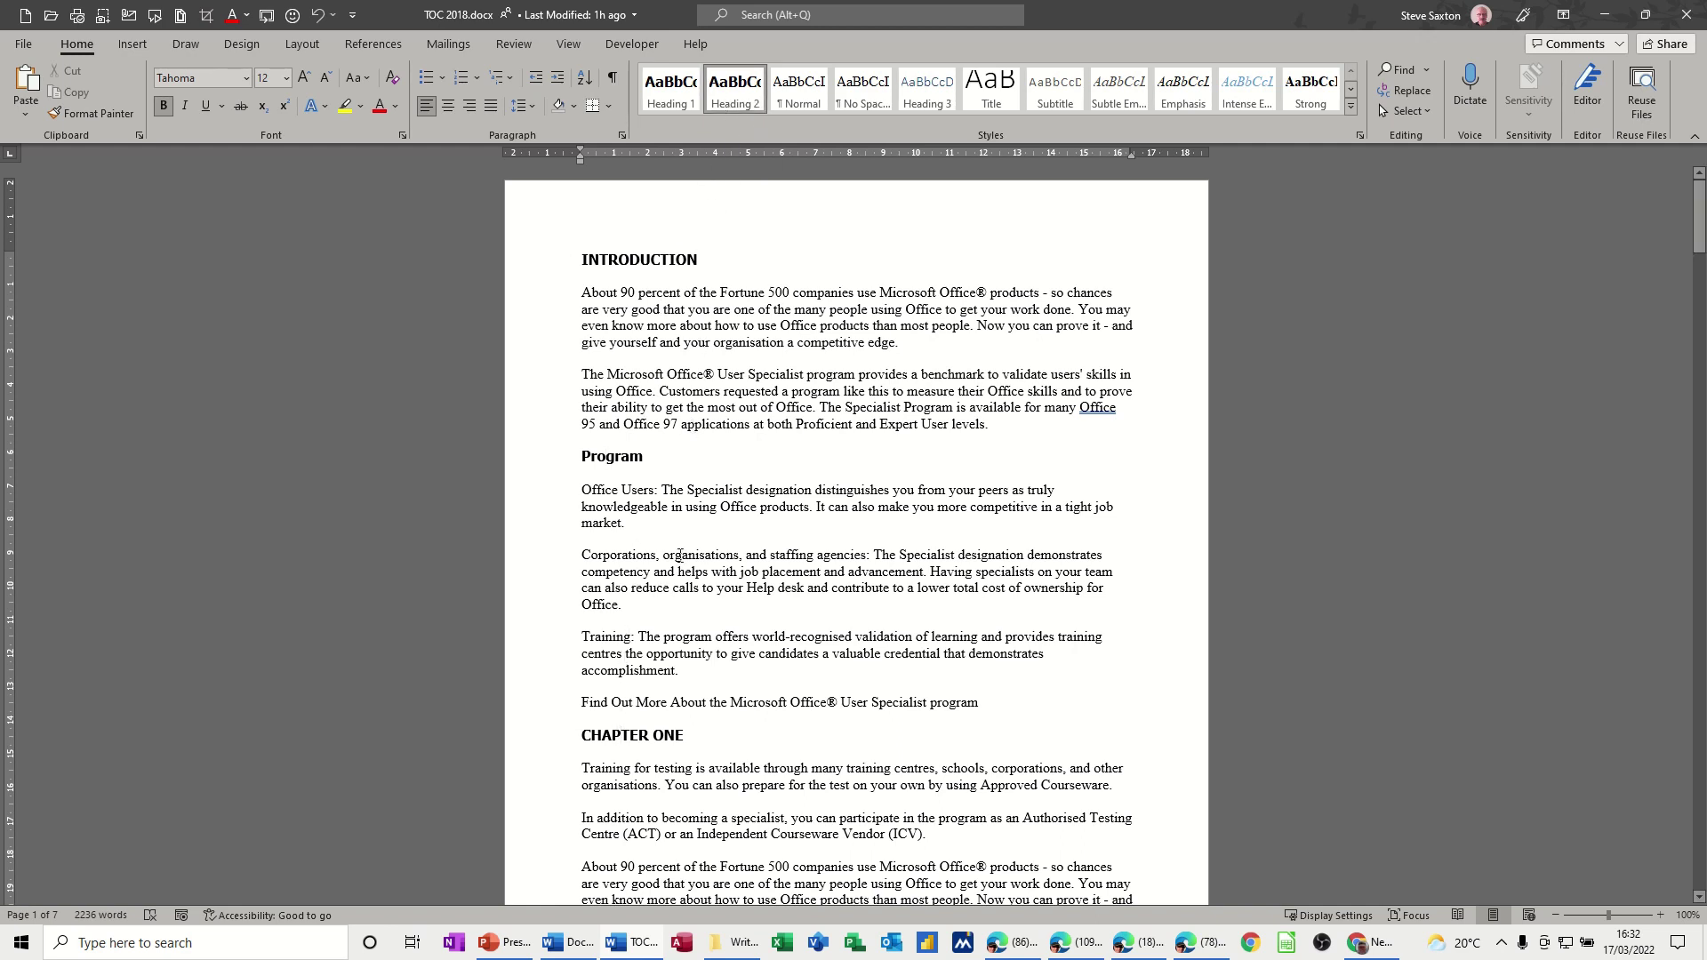
left_click(662, 260)
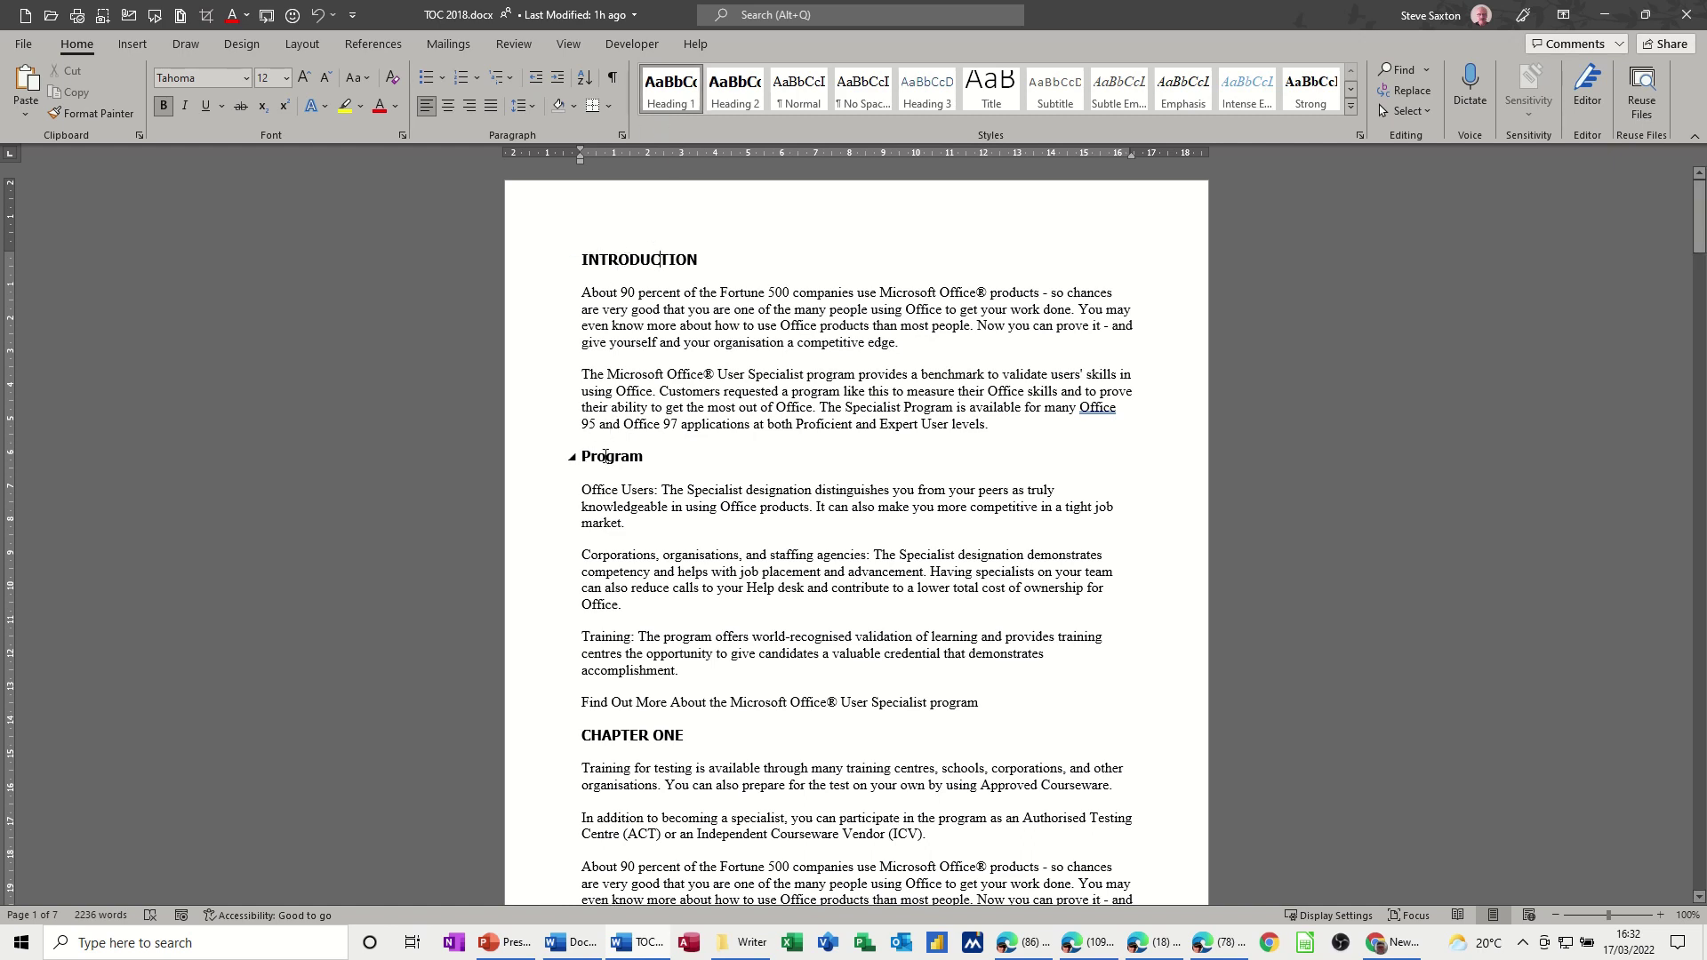
Step: Modify Heading 1 to be italic, update automatically, and apply to new template-based documents
right_click(667, 91)
left_click(719, 123)
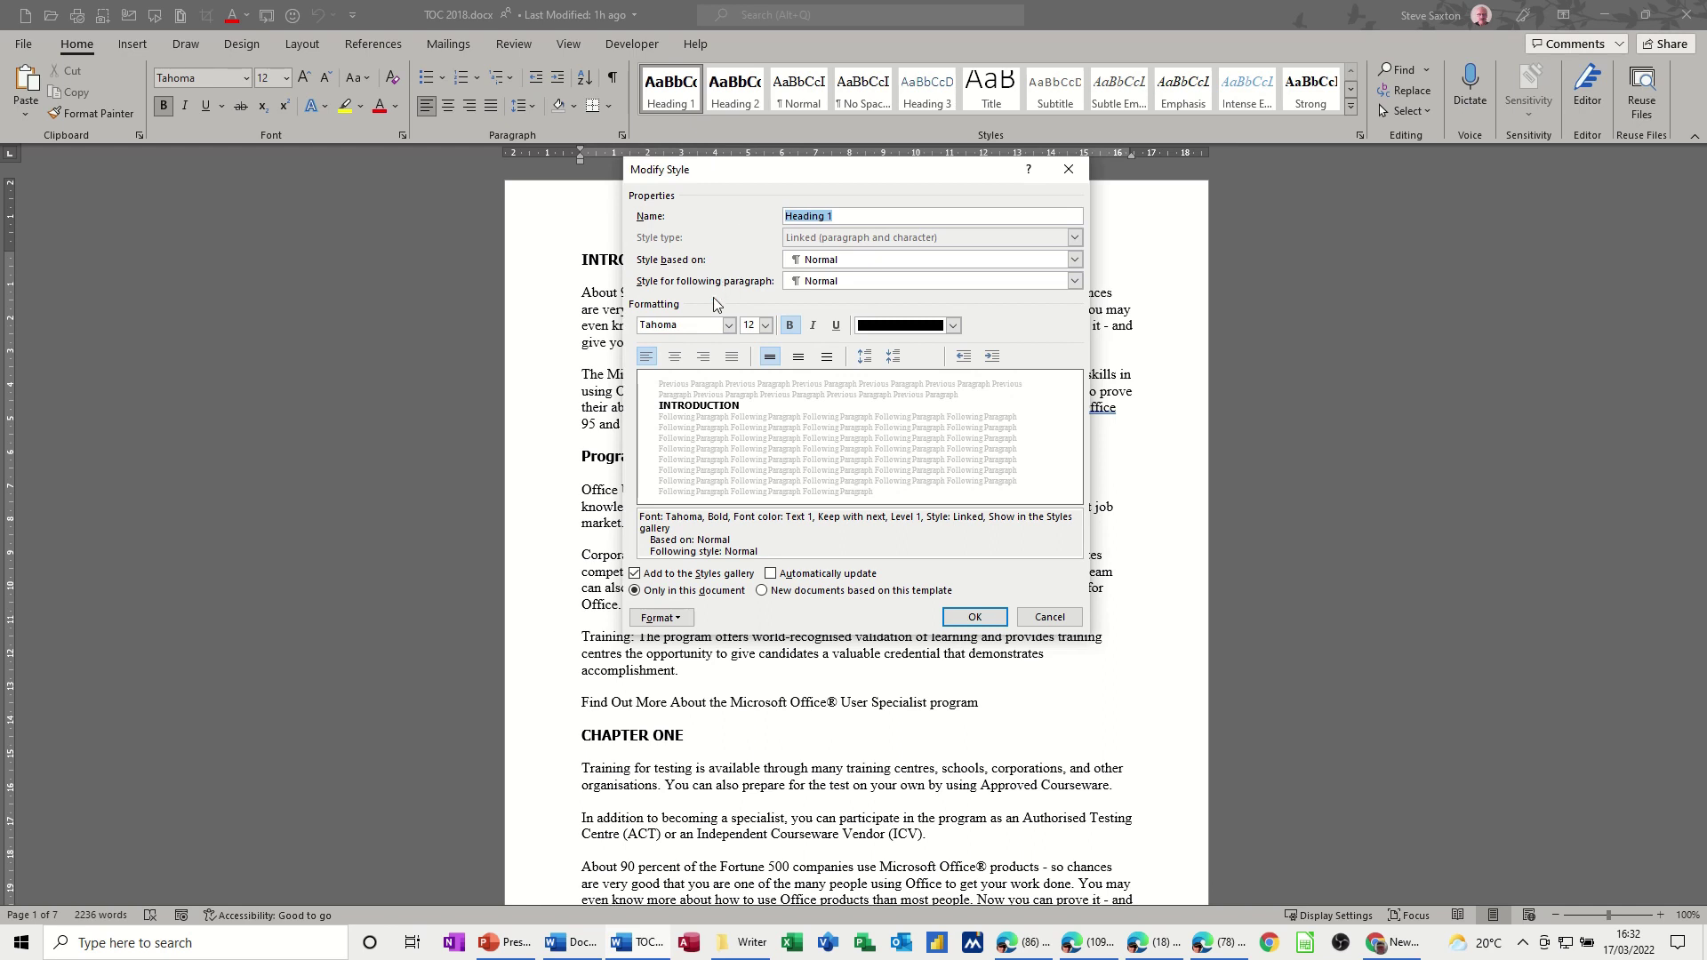
left_click(812, 326)
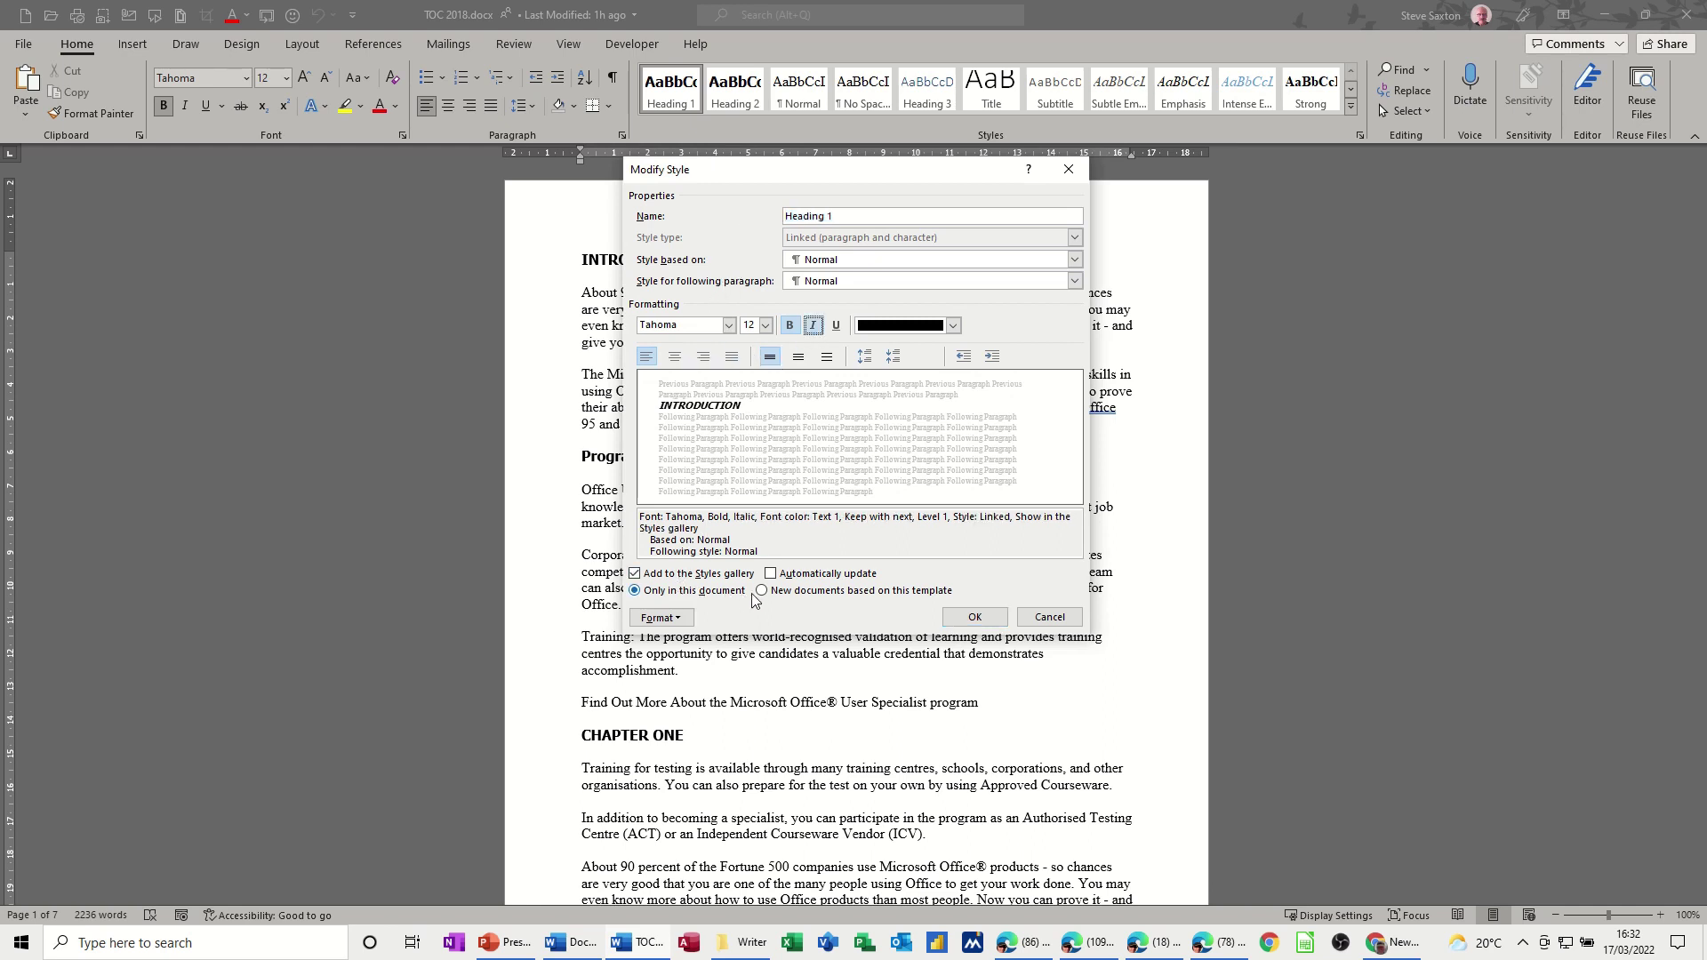
left_click(773, 575)
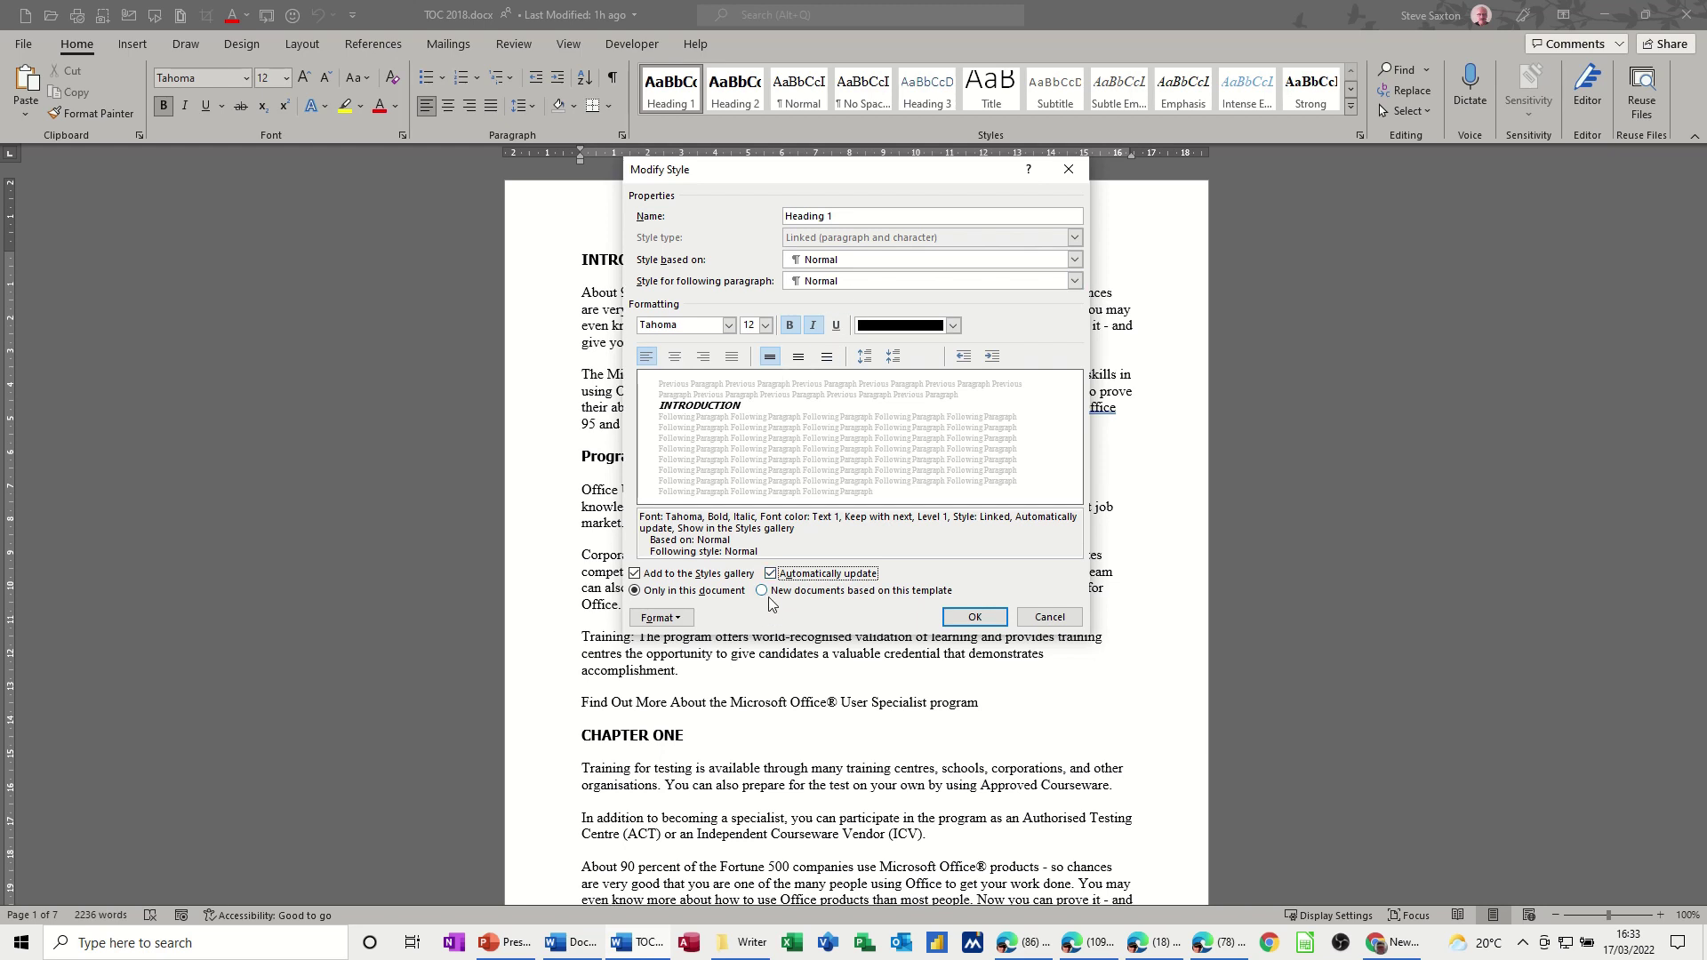
left_click(764, 592)
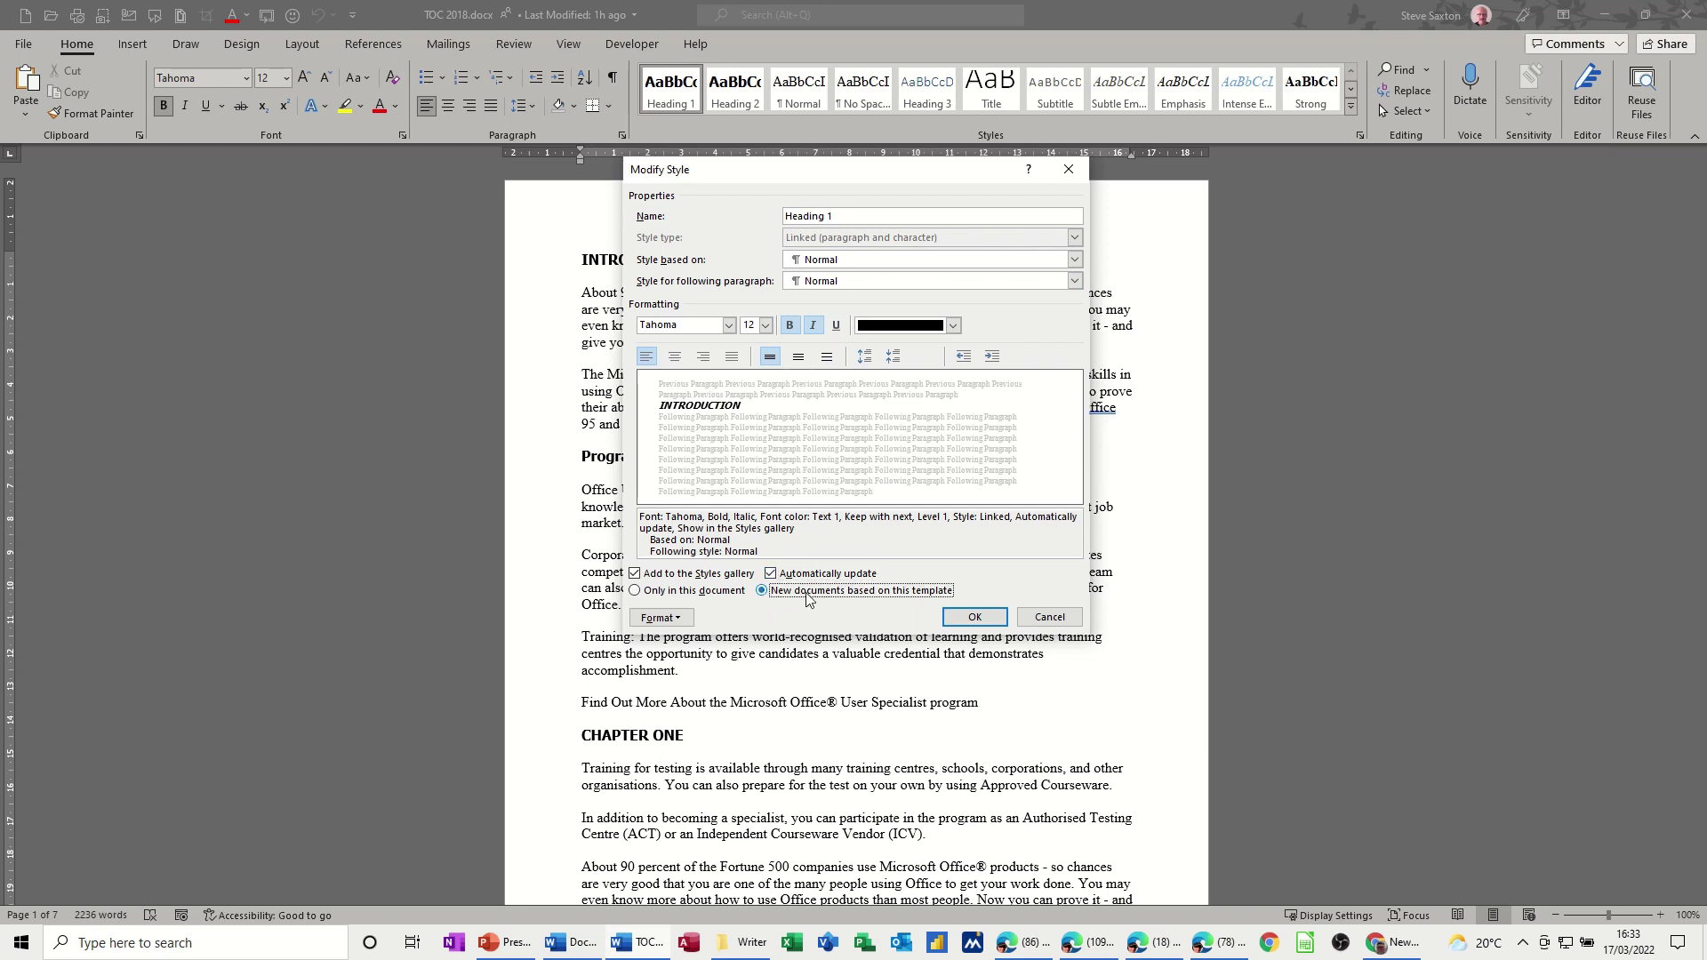
left_click(974, 617)
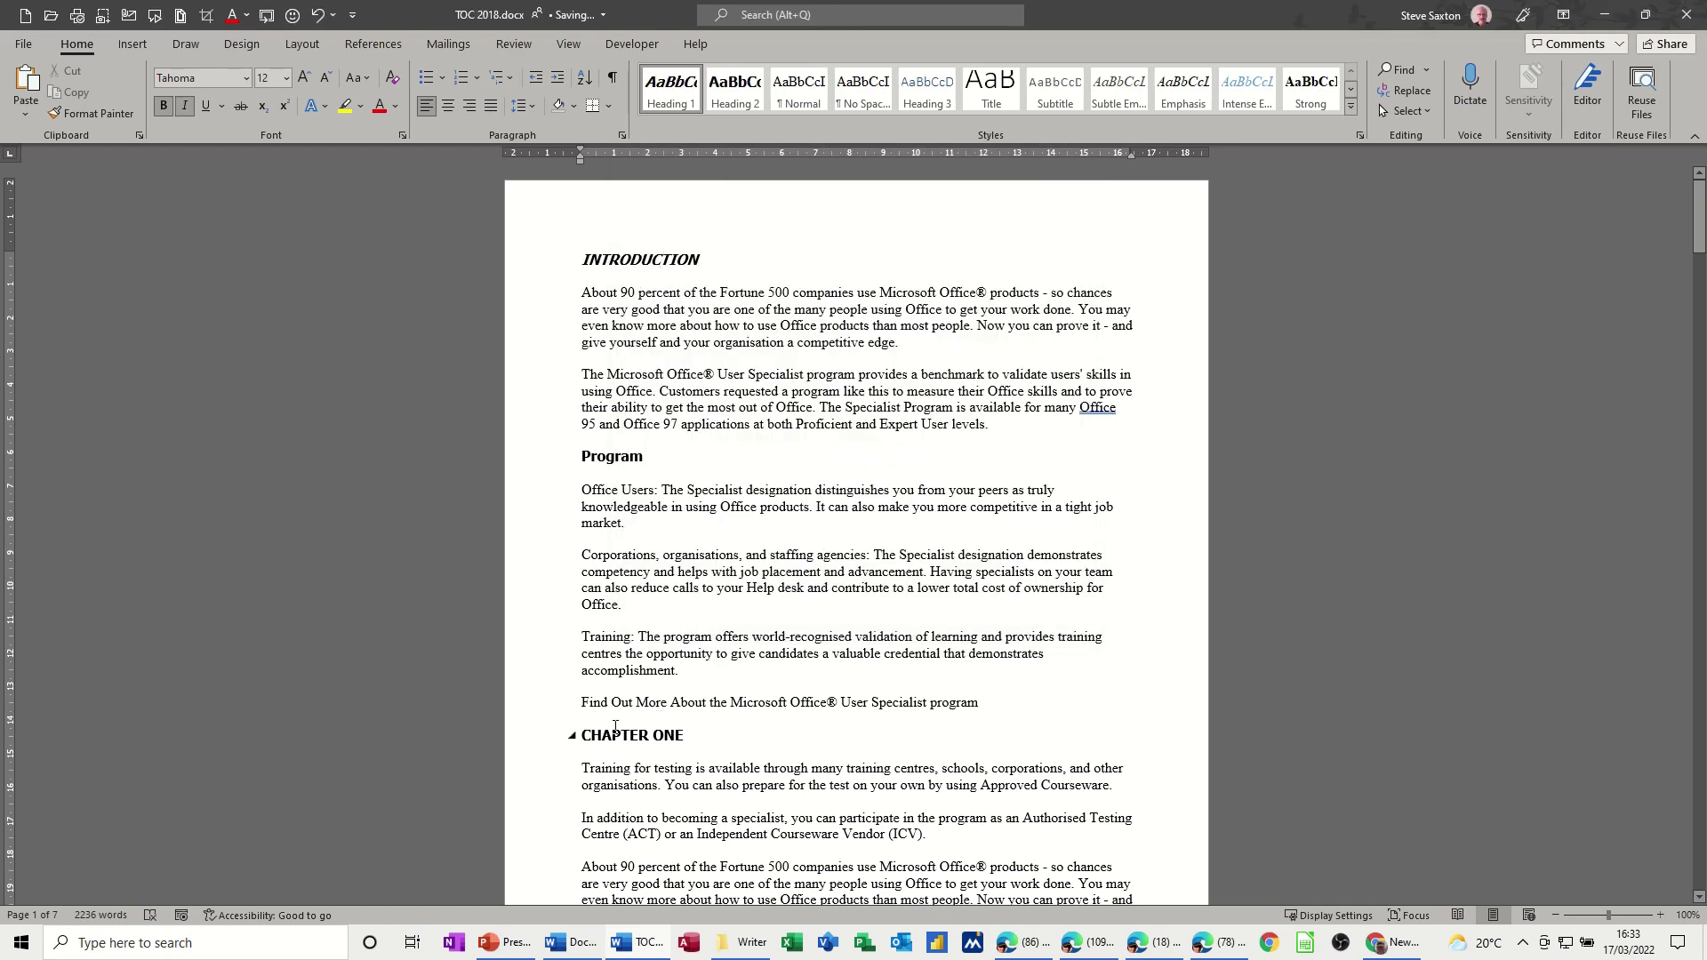
Step: Apply the Heading 1 style to the CHAPTER ONE heading
left_click(553, 738)
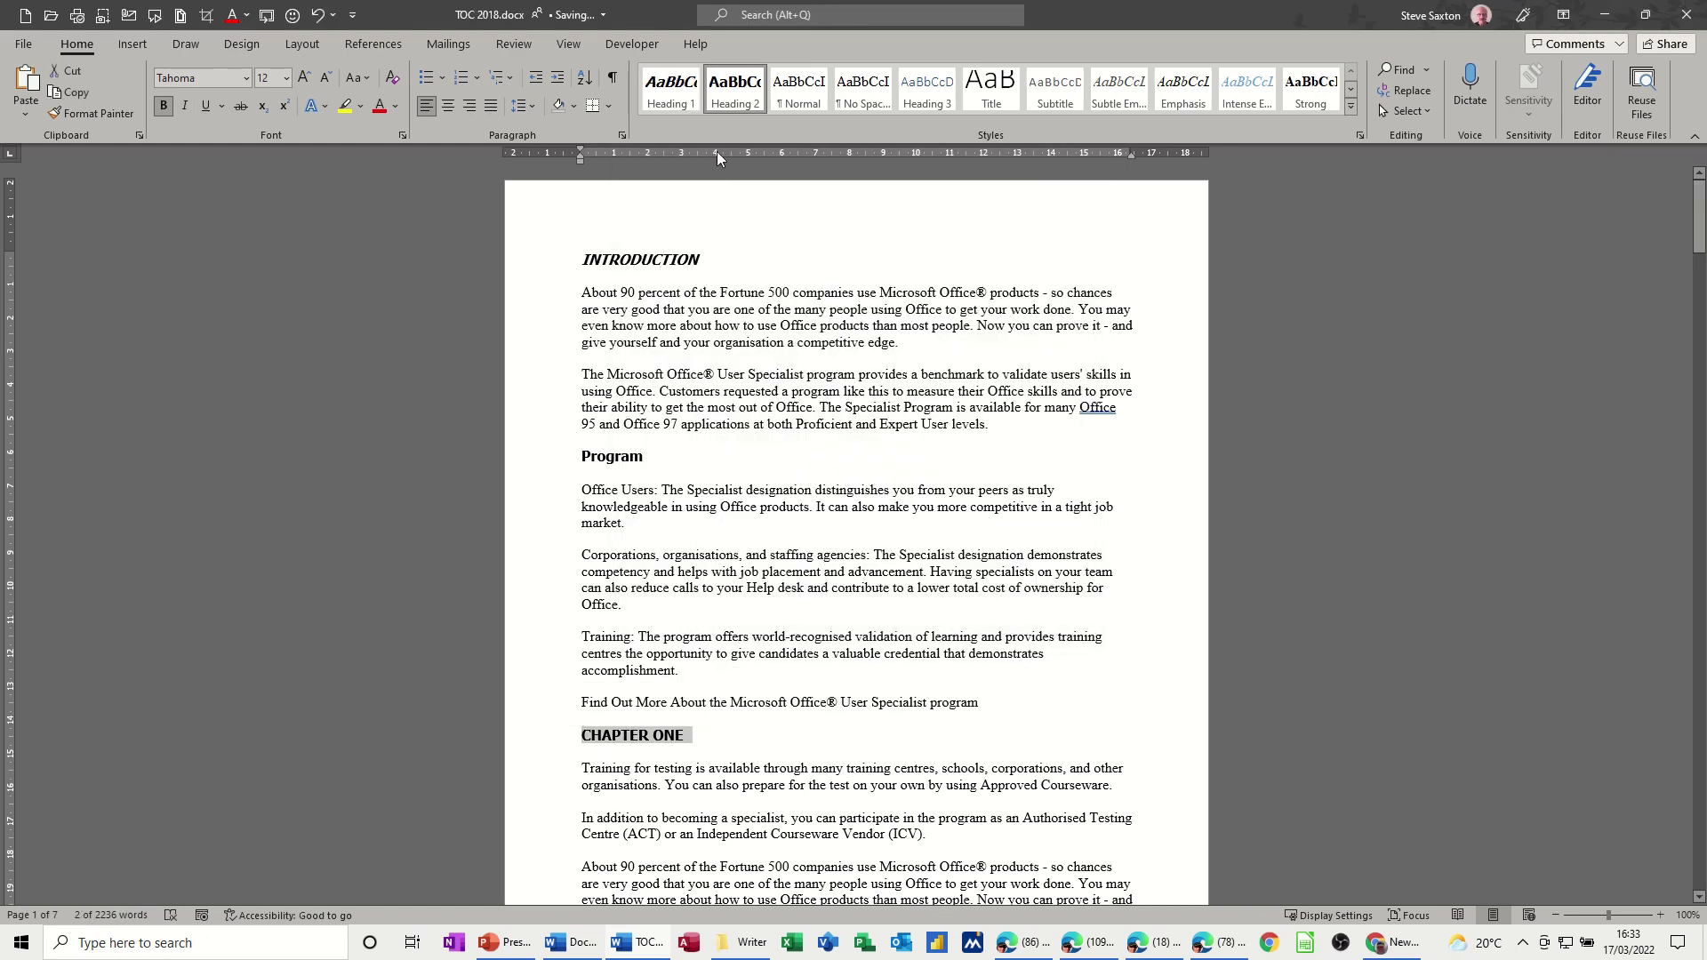
left_click(669, 102)
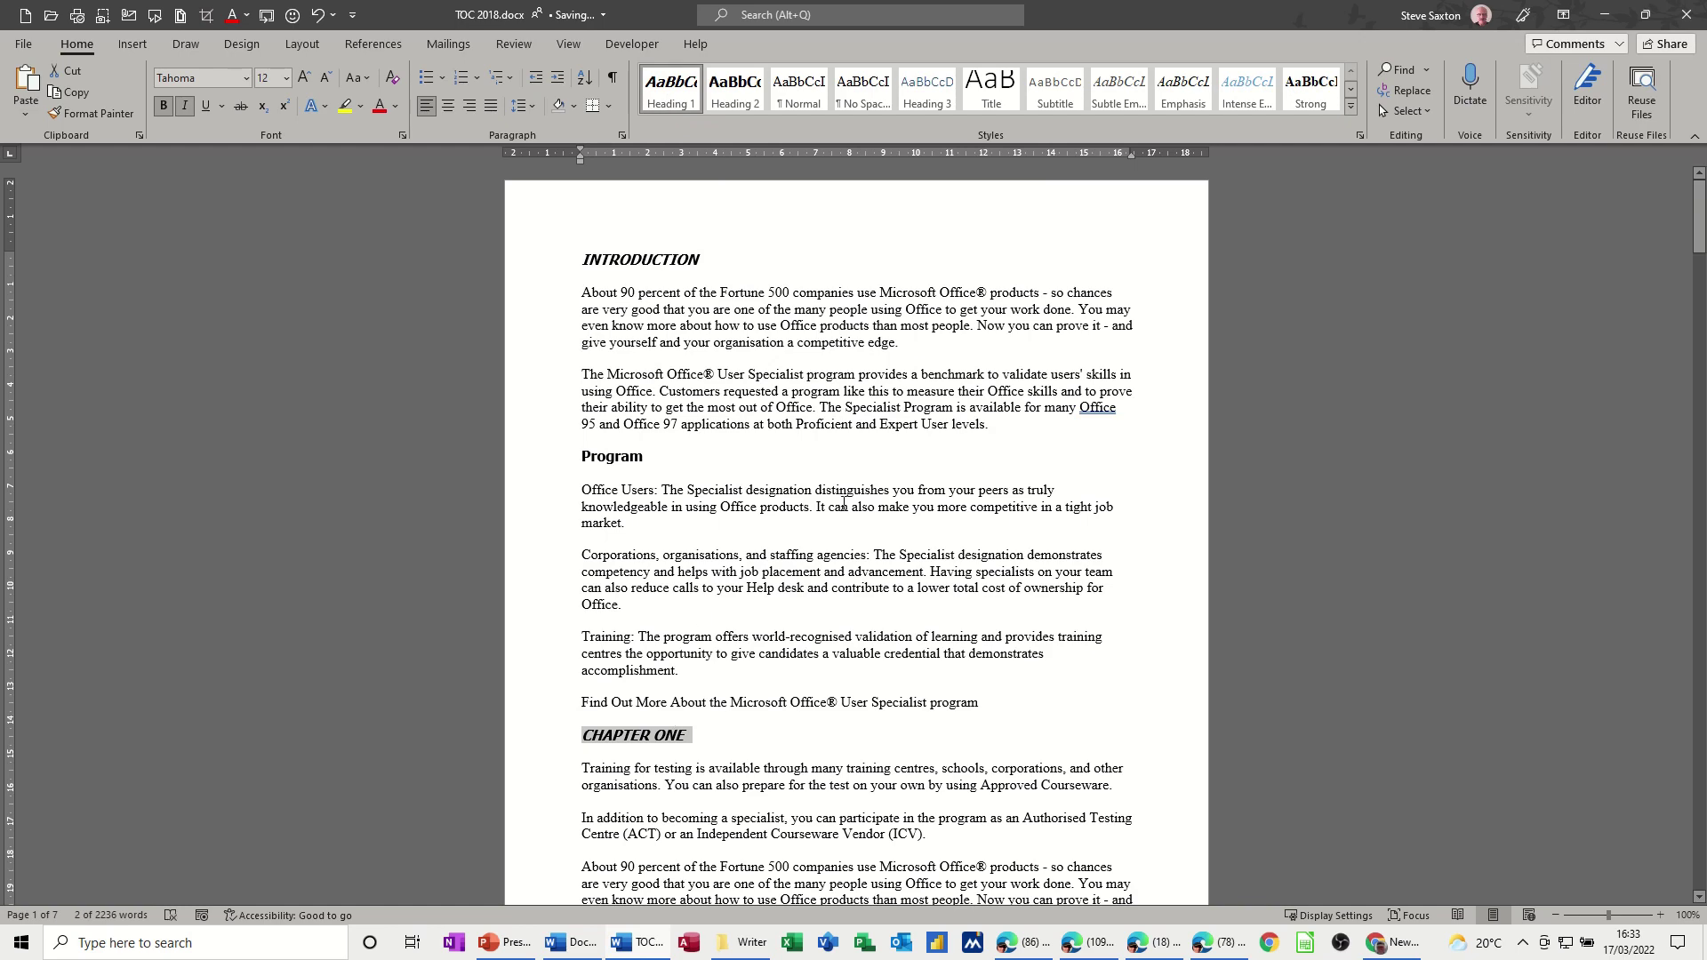
scroll(716, 534, "down", 15)
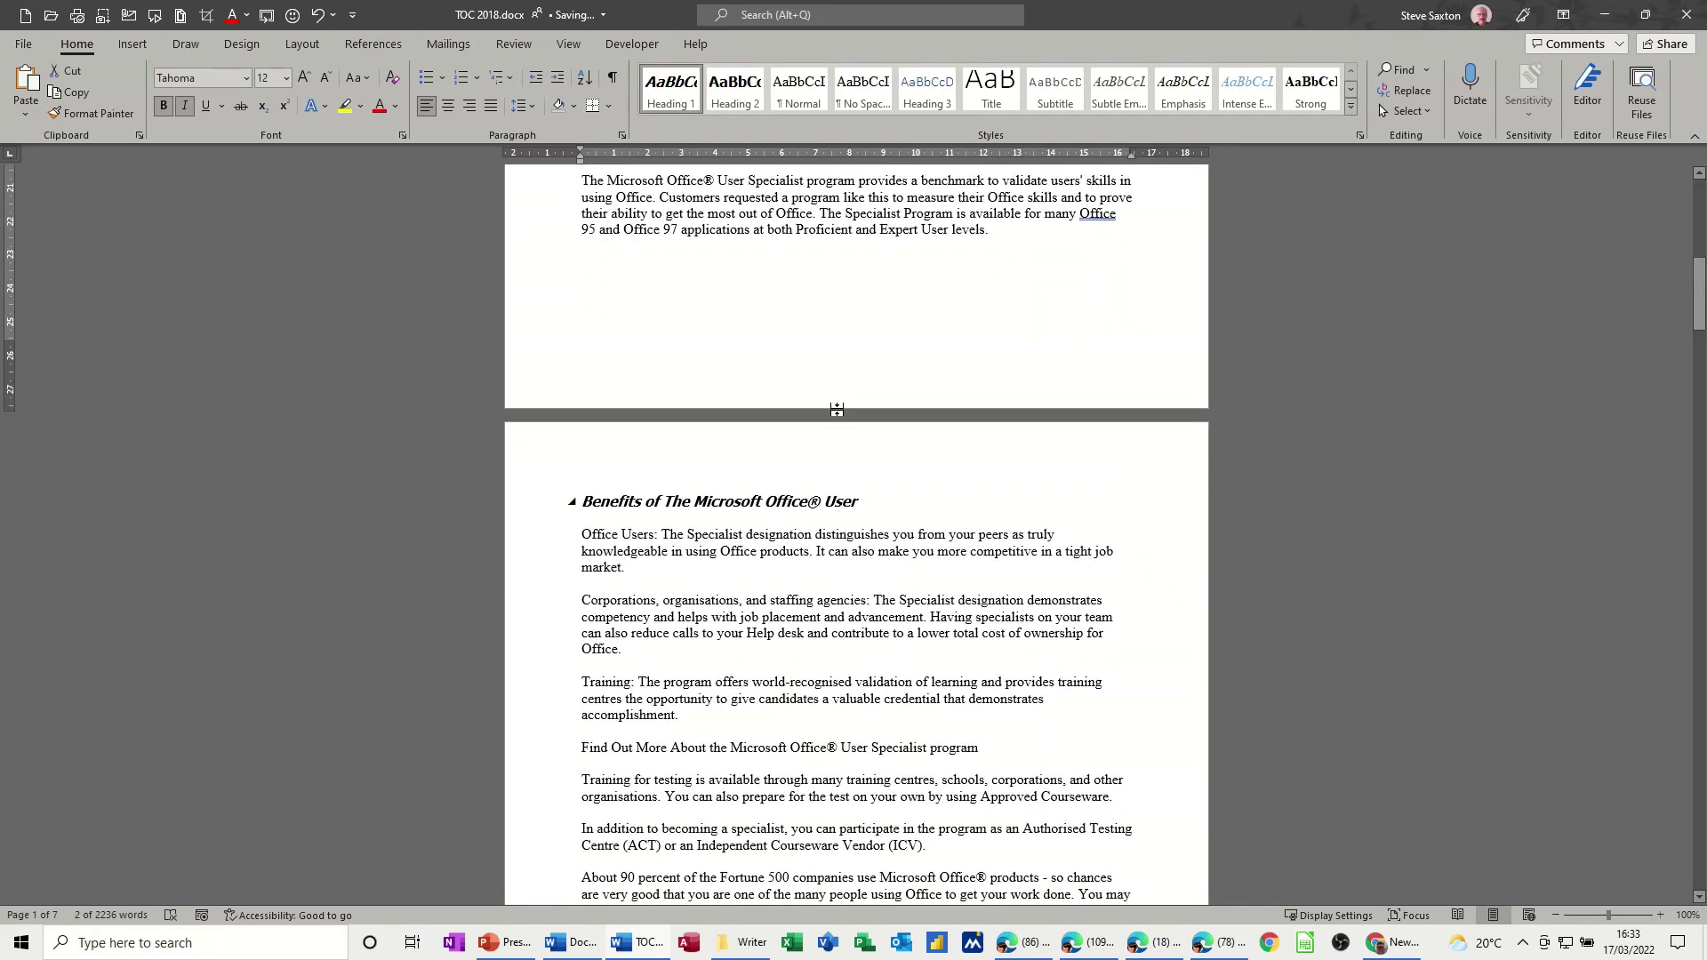
scroll(694, 268, "up", 2)
scroll(694, 268, "up", 1)
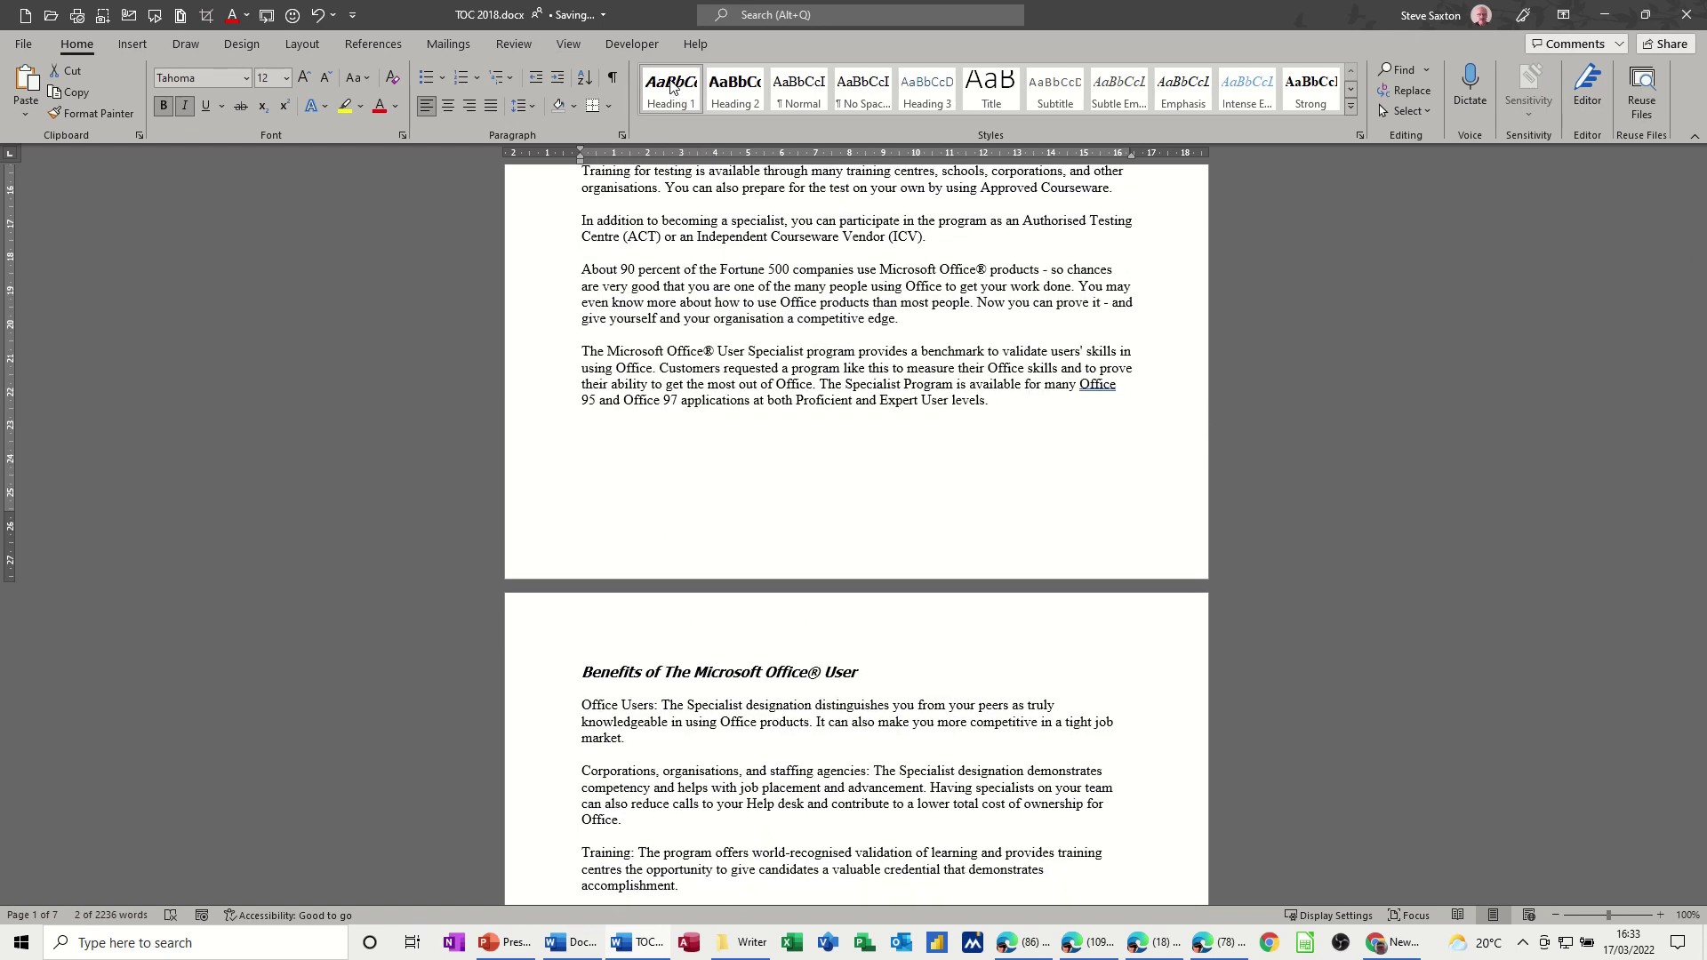
Step: Modify Heading 1 to remove italic, saved for new documents based on this template
right_click(670, 85)
left_click(698, 114)
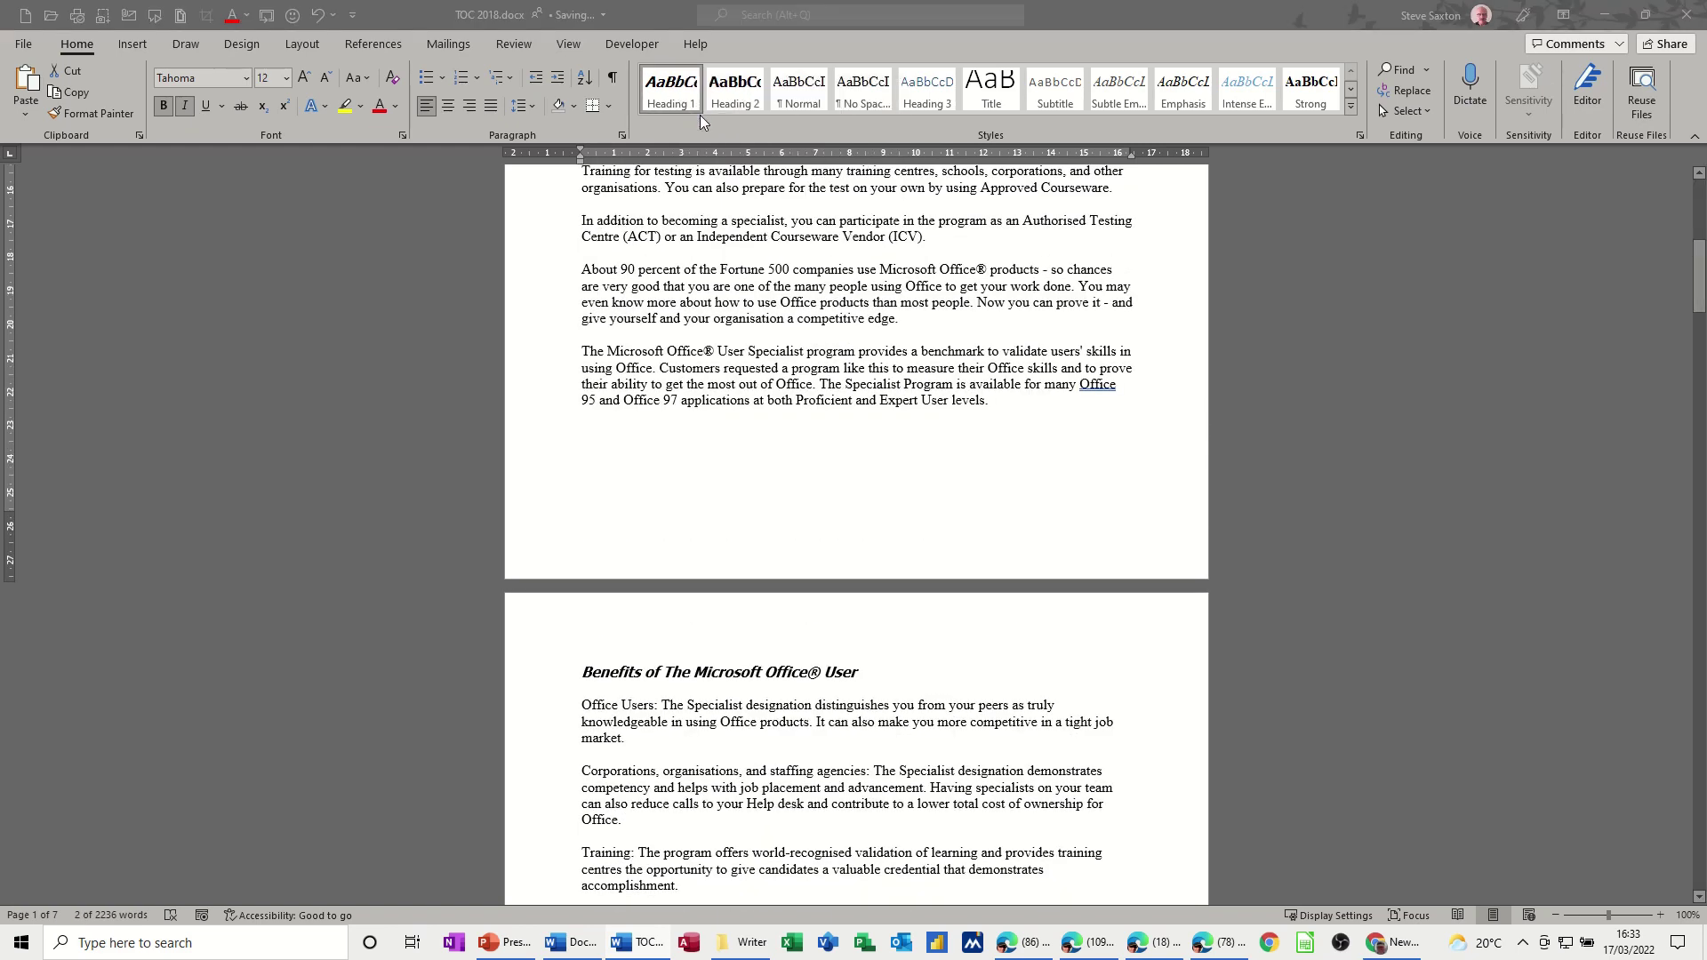
left_click(812, 326)
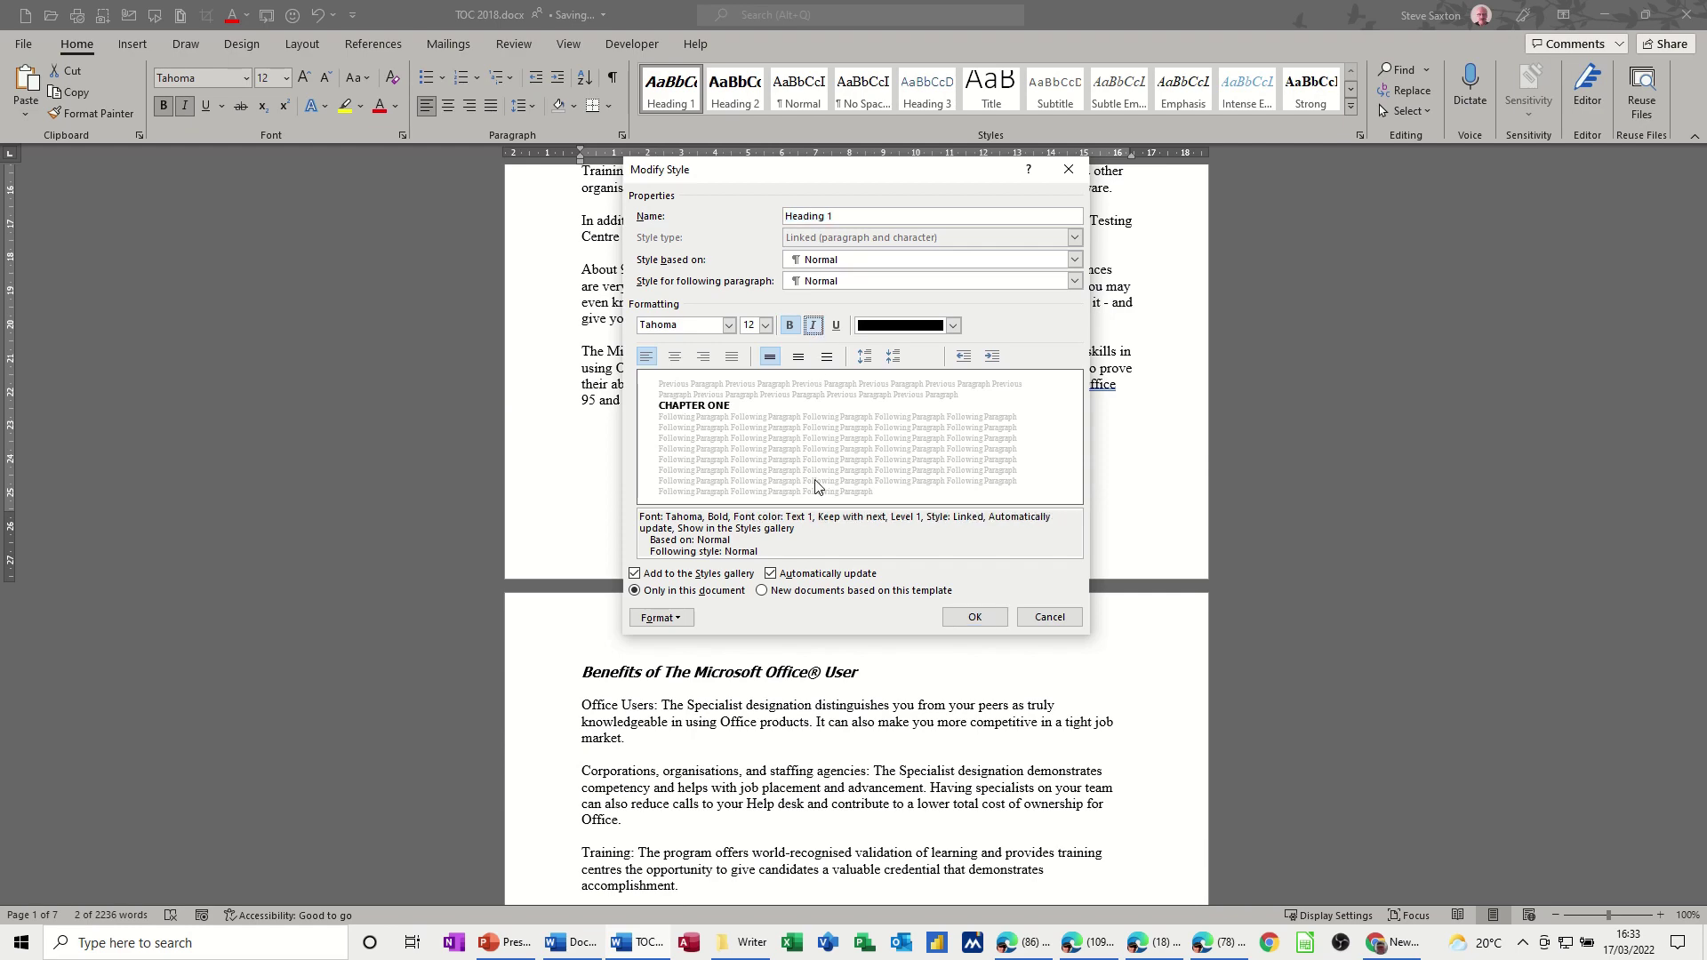
left_click(761, 590)
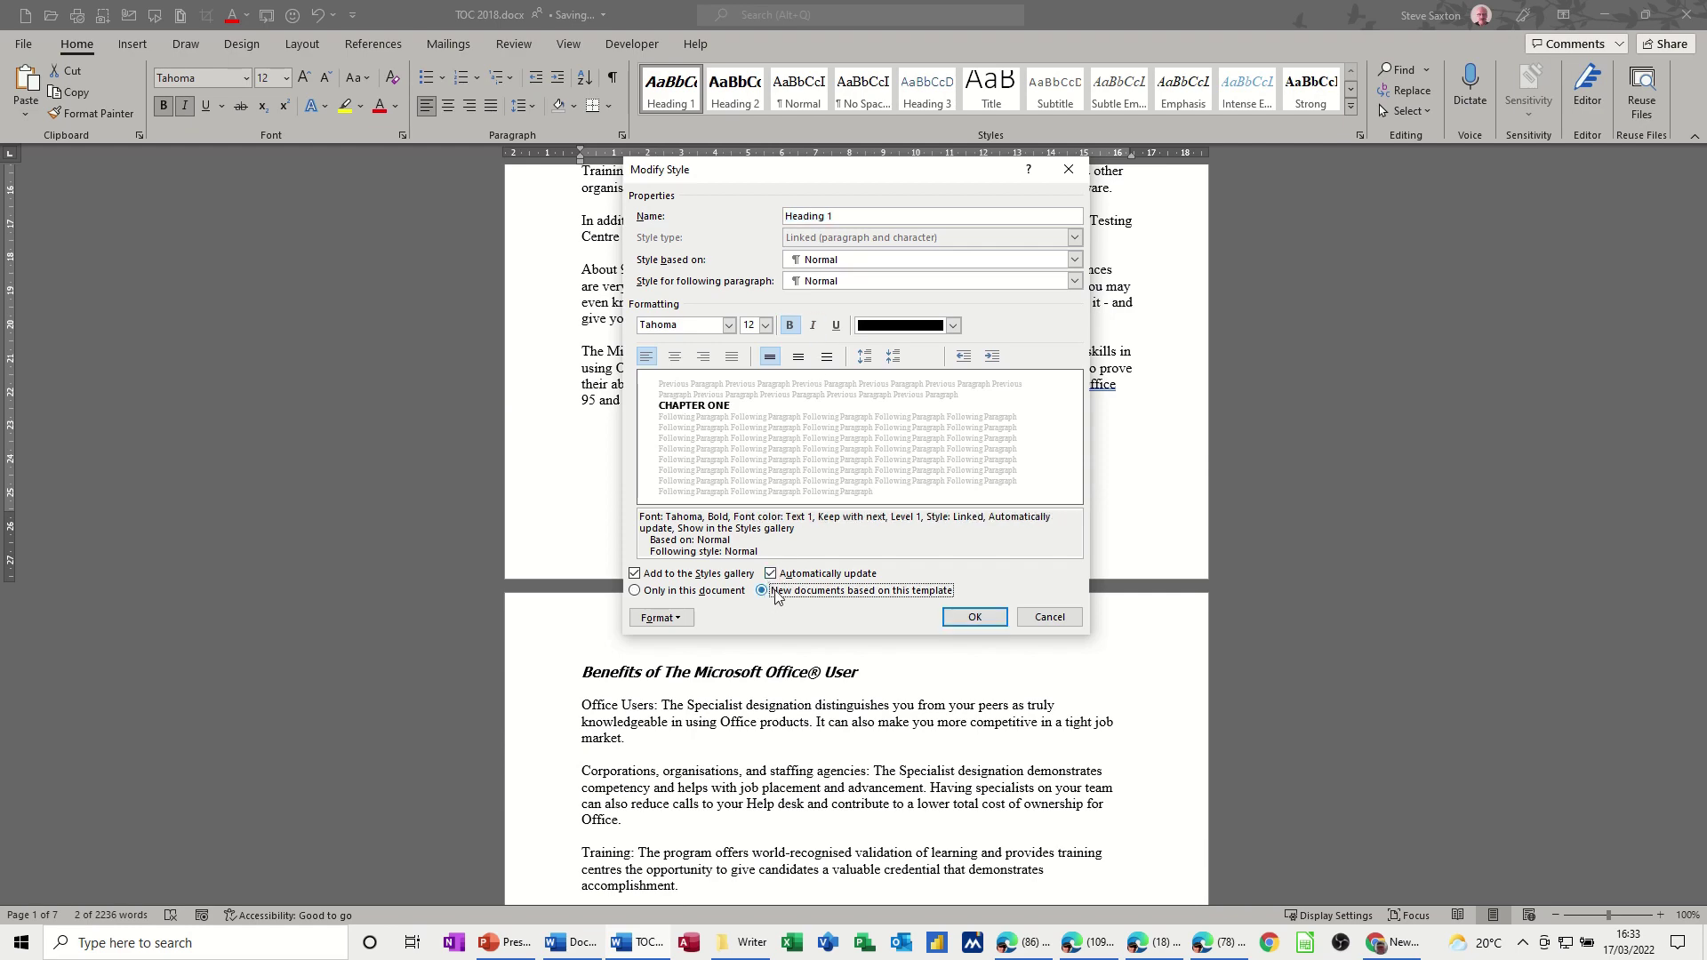
left_click(972, 617)
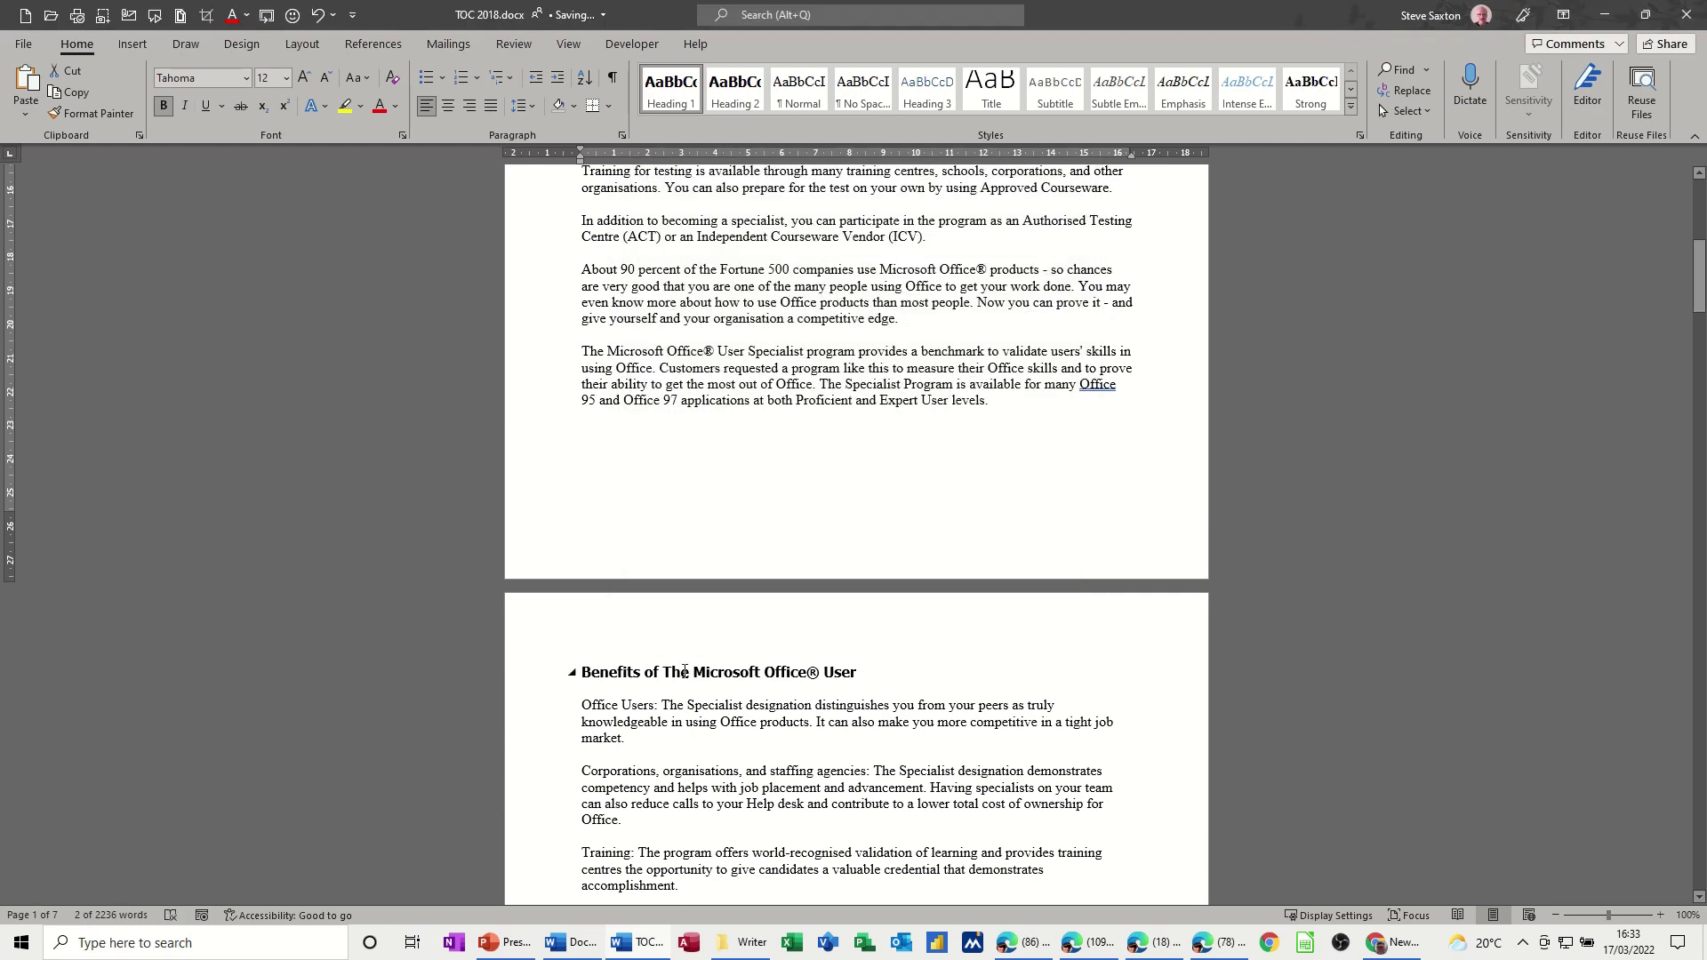
Step: Turn on the Navigation Pane from the View tab
scroll(765, 545, "up", 12)
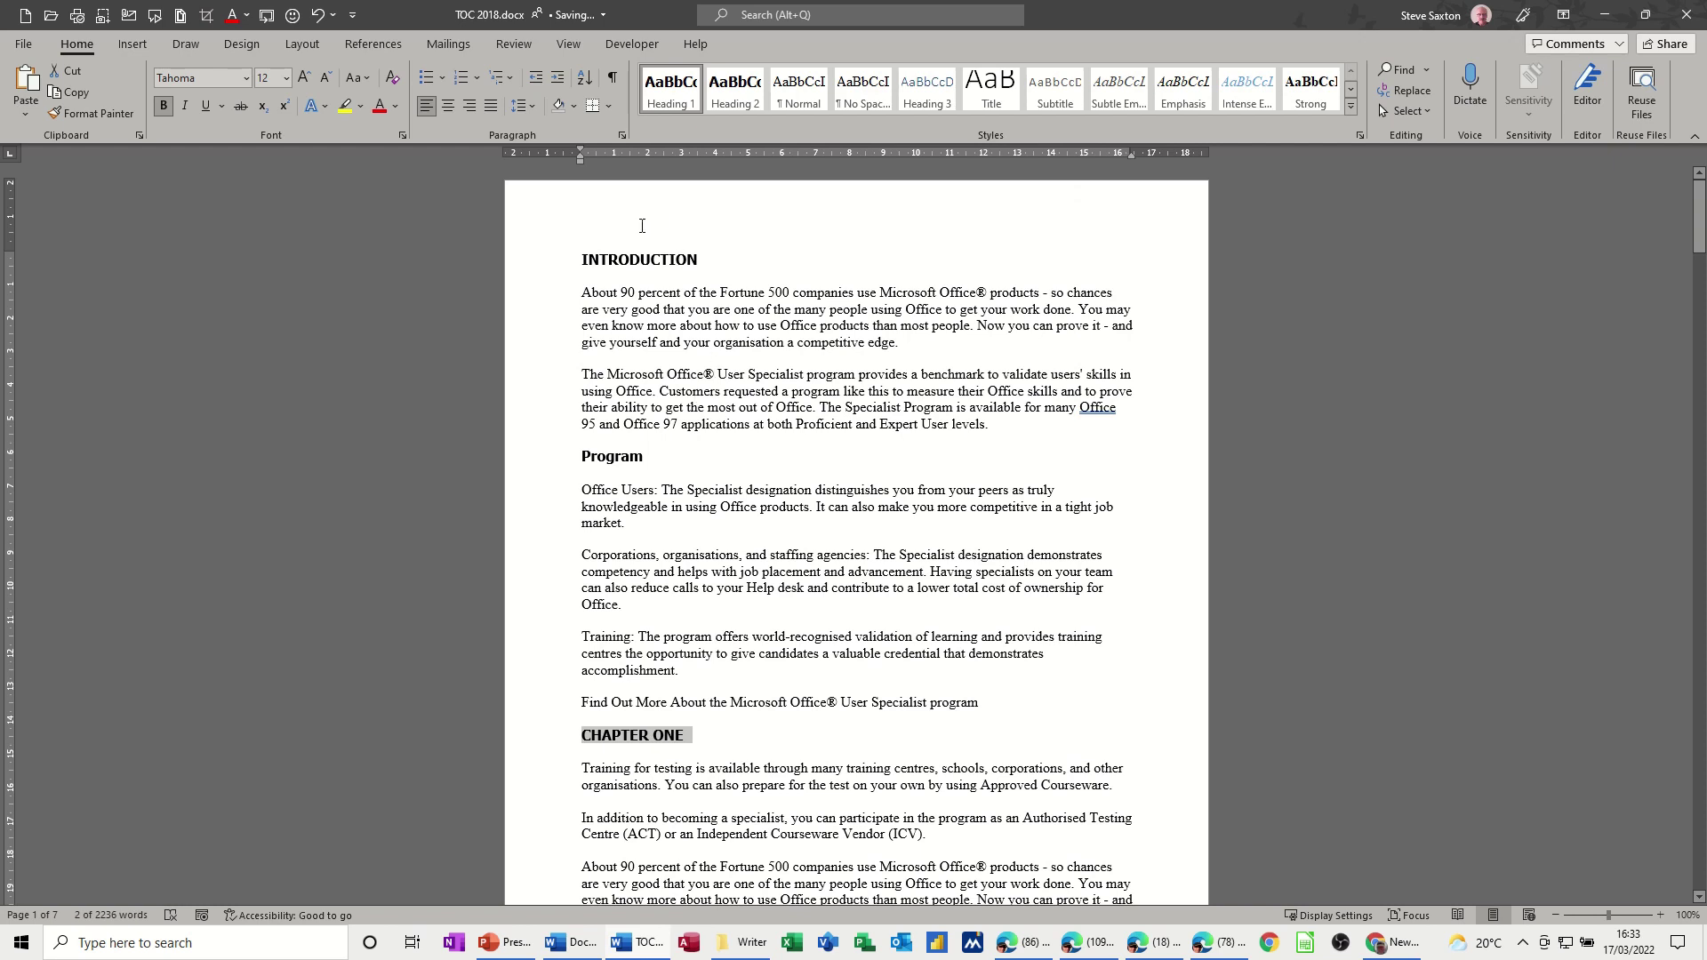
left_click(568, 44)
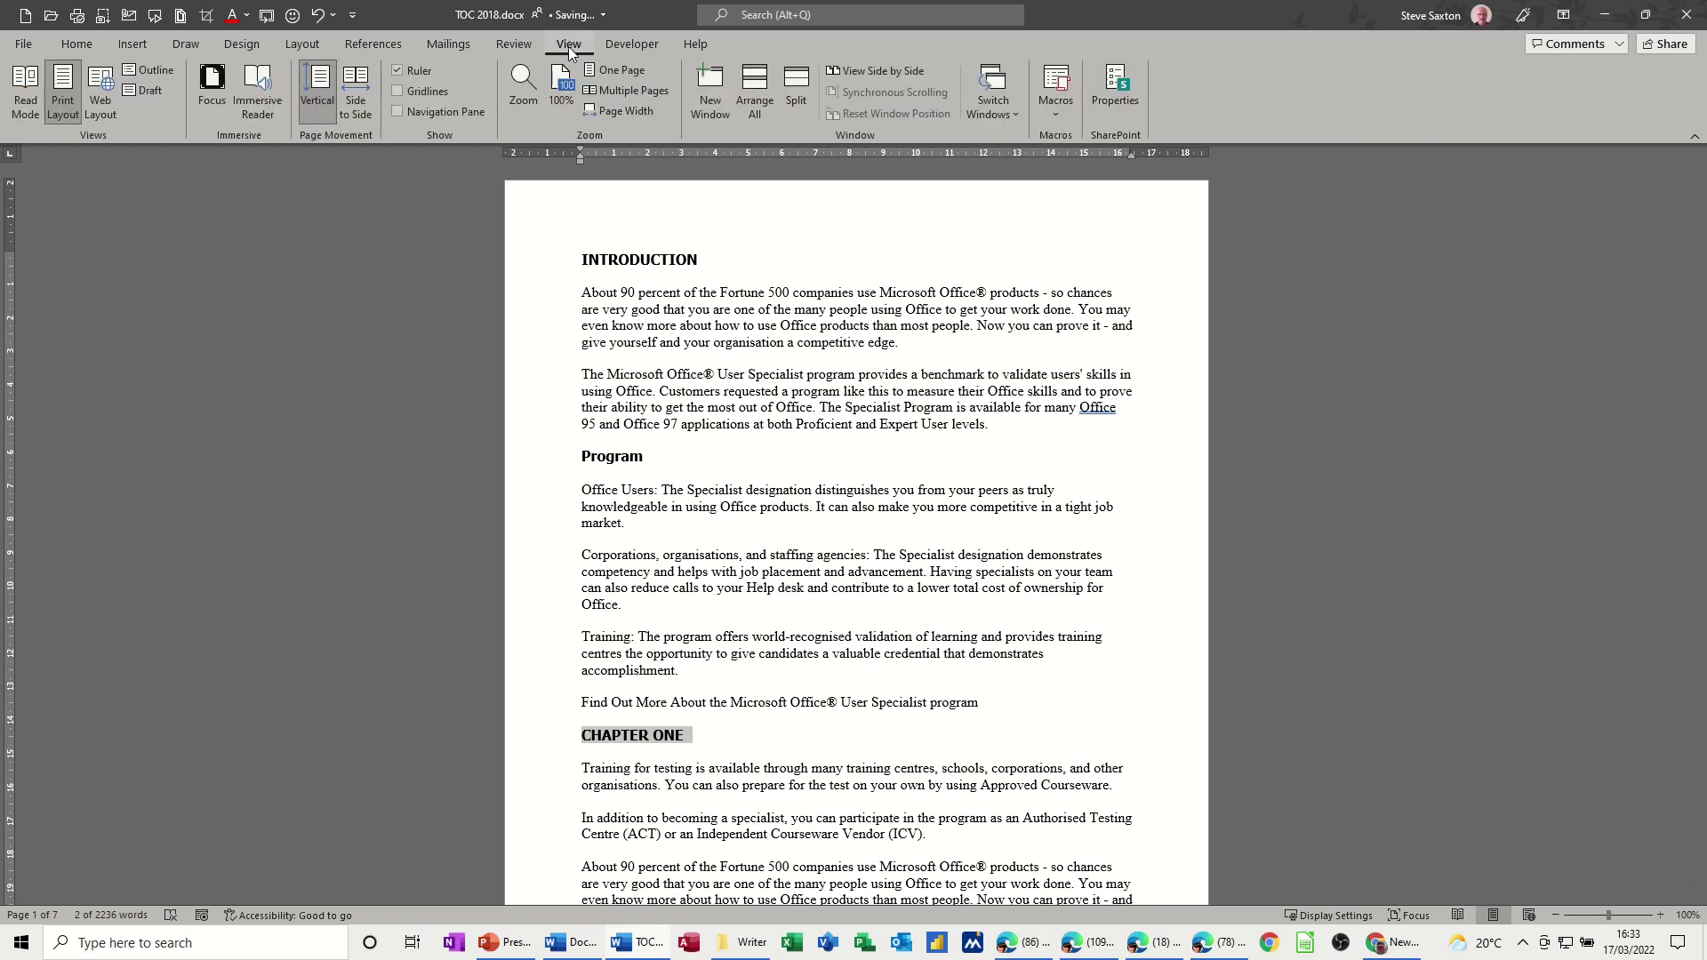
left_click(397, 112)
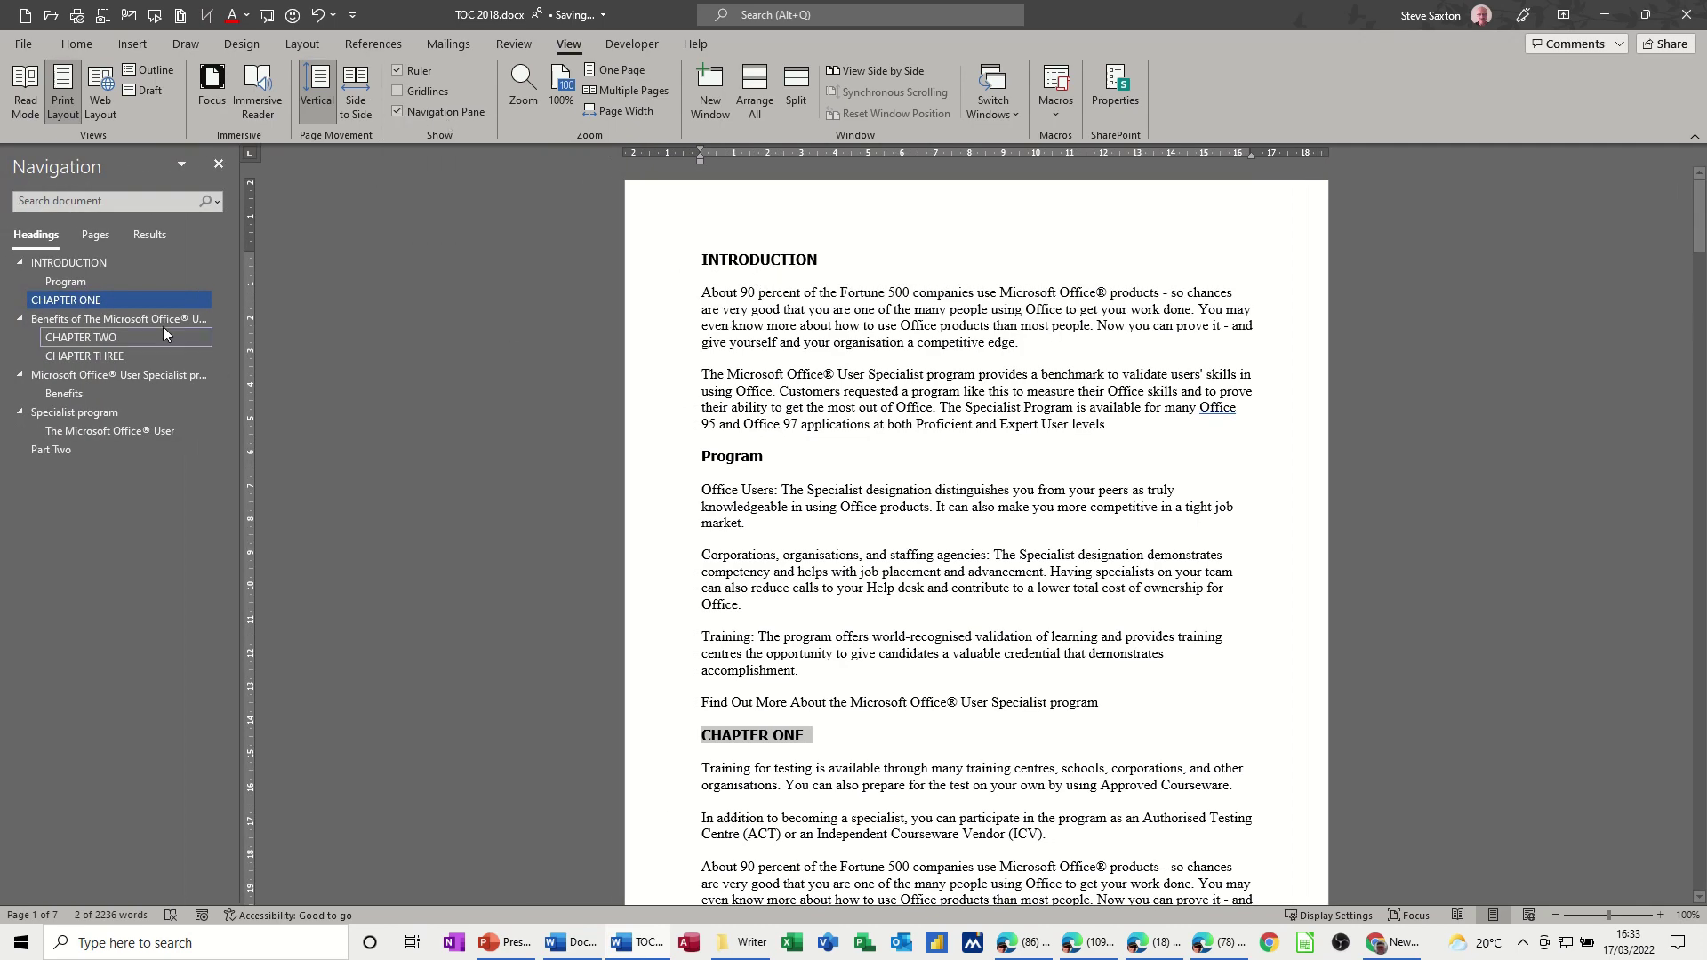
Step: Jump through CHAPTER TWO, Benefits, The Microsoft Office® User, Program and CHAPTER THREE
left_click(74, 340)
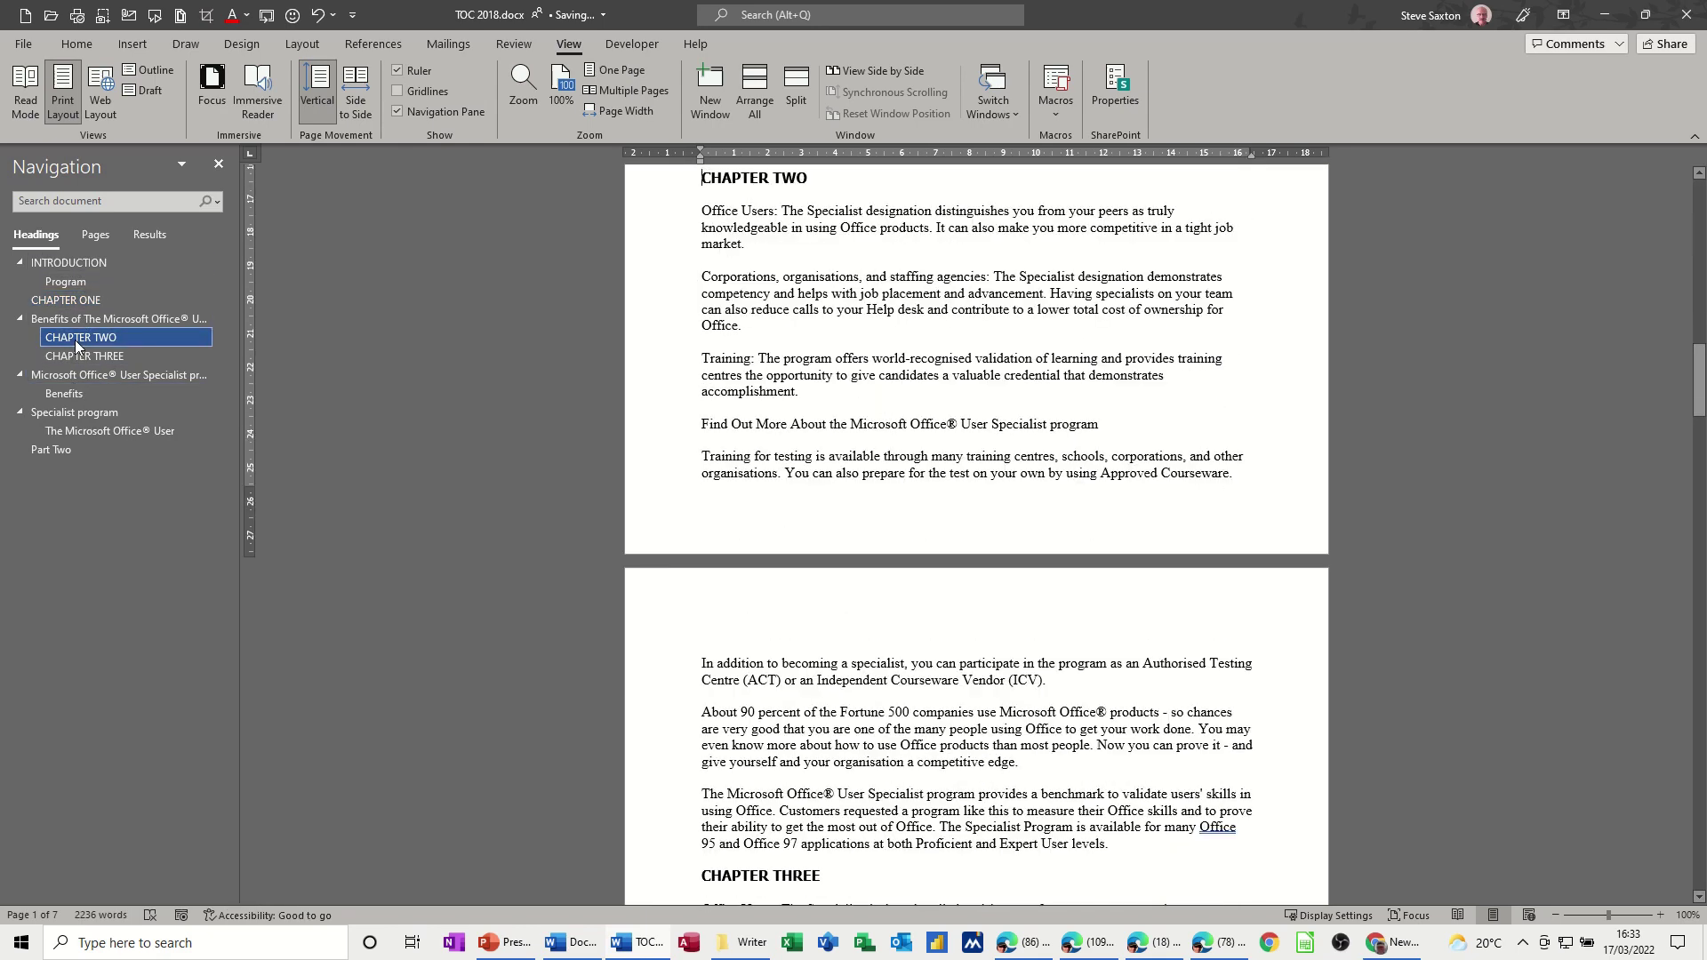
left_click(69, 393)
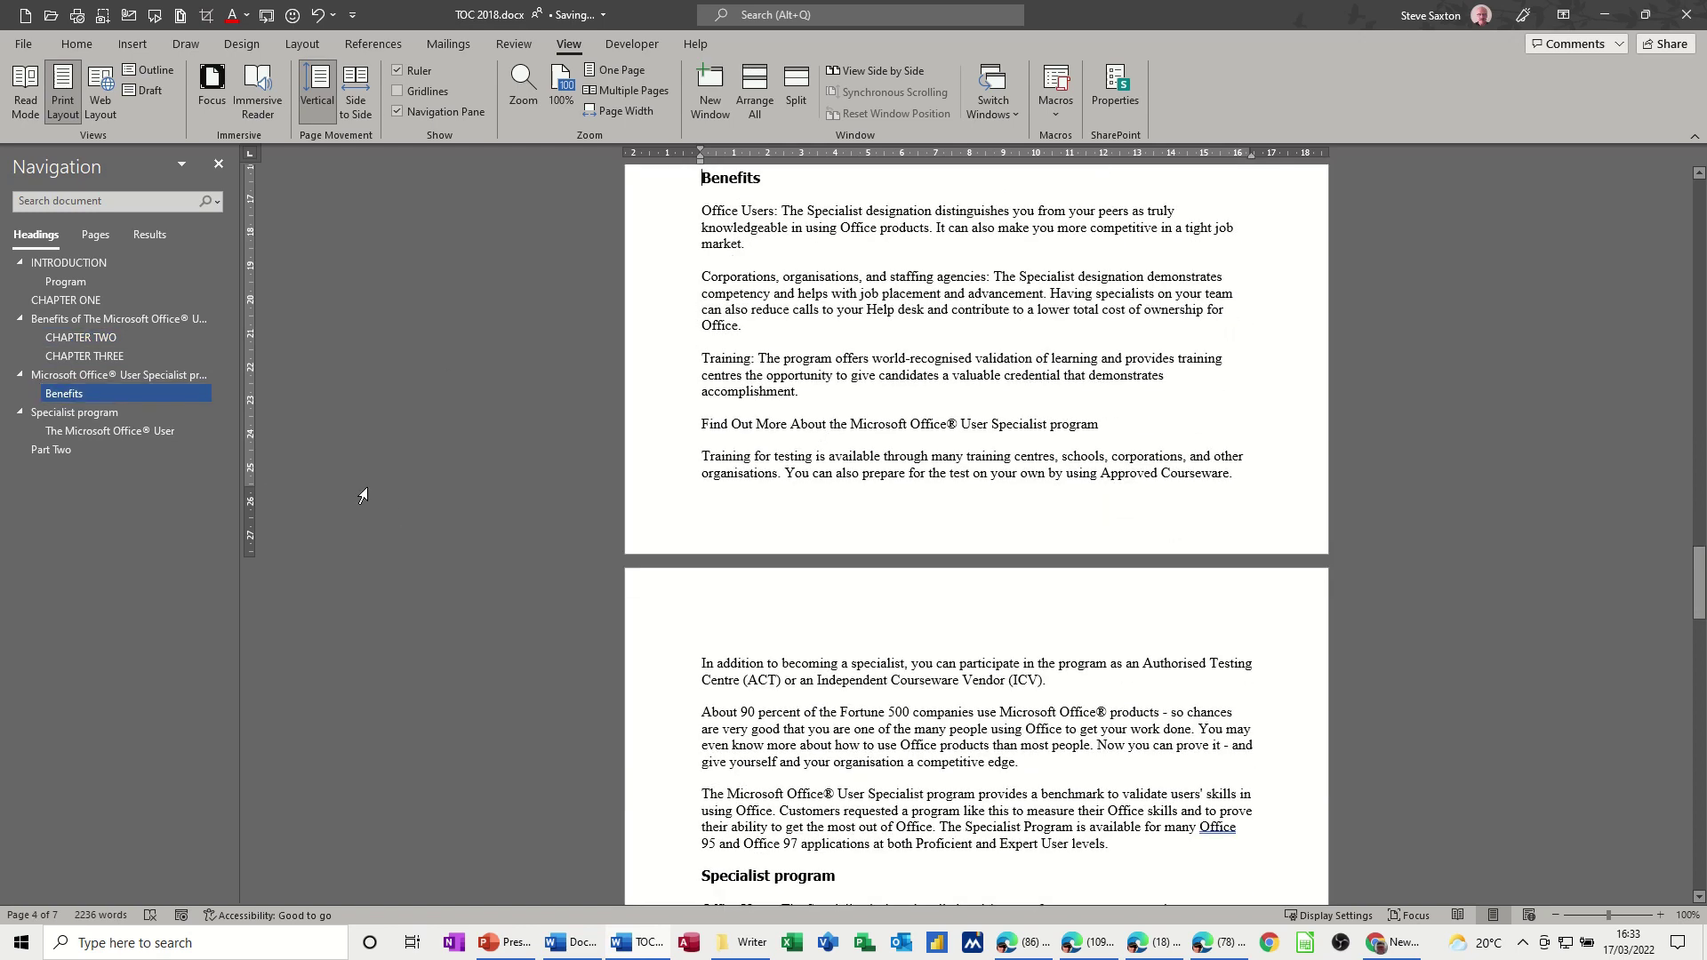
left_click(115, 433)
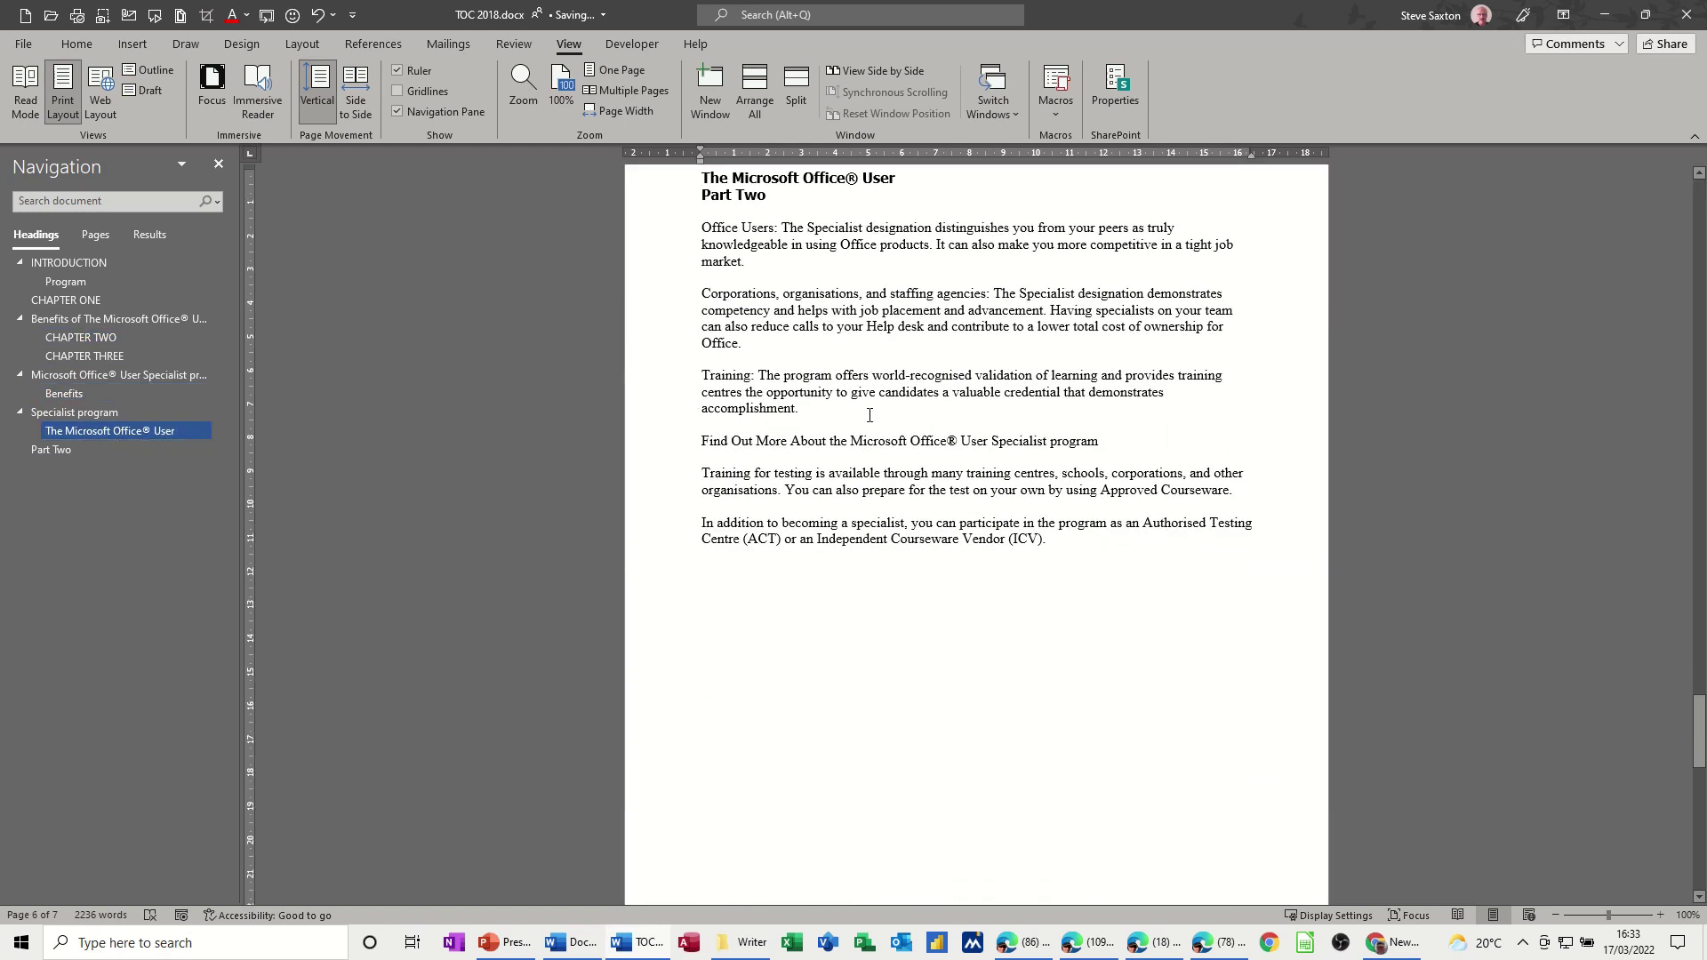
left_click(57, 282)
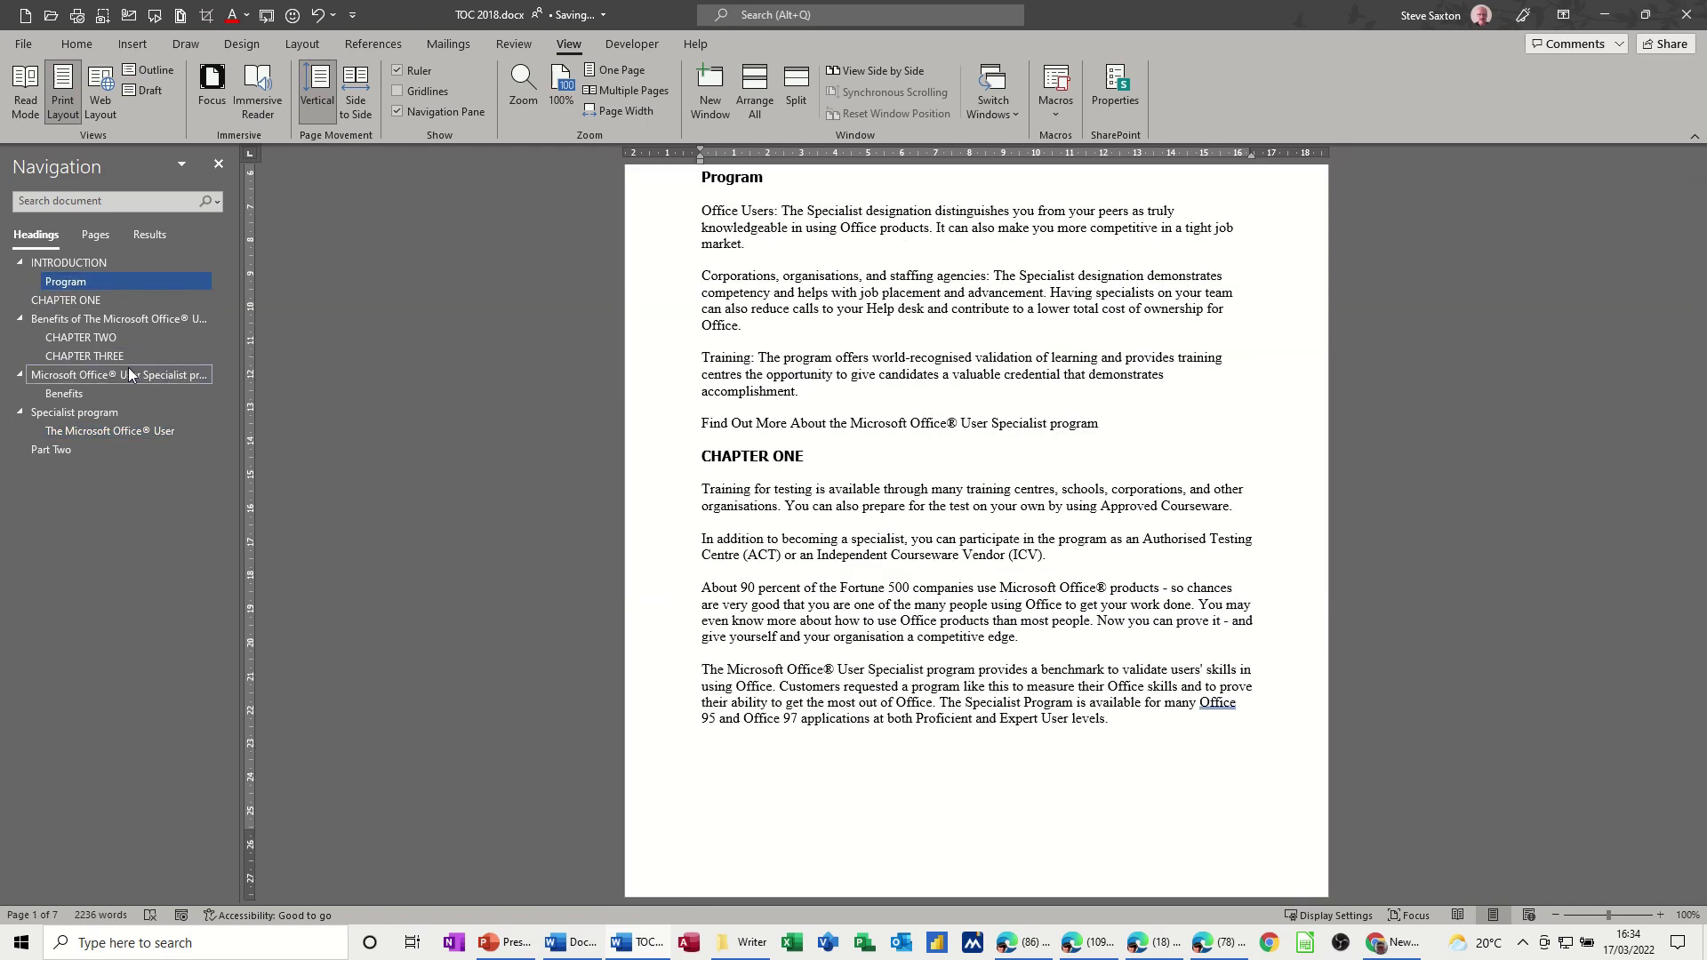
left_click(78, 356)
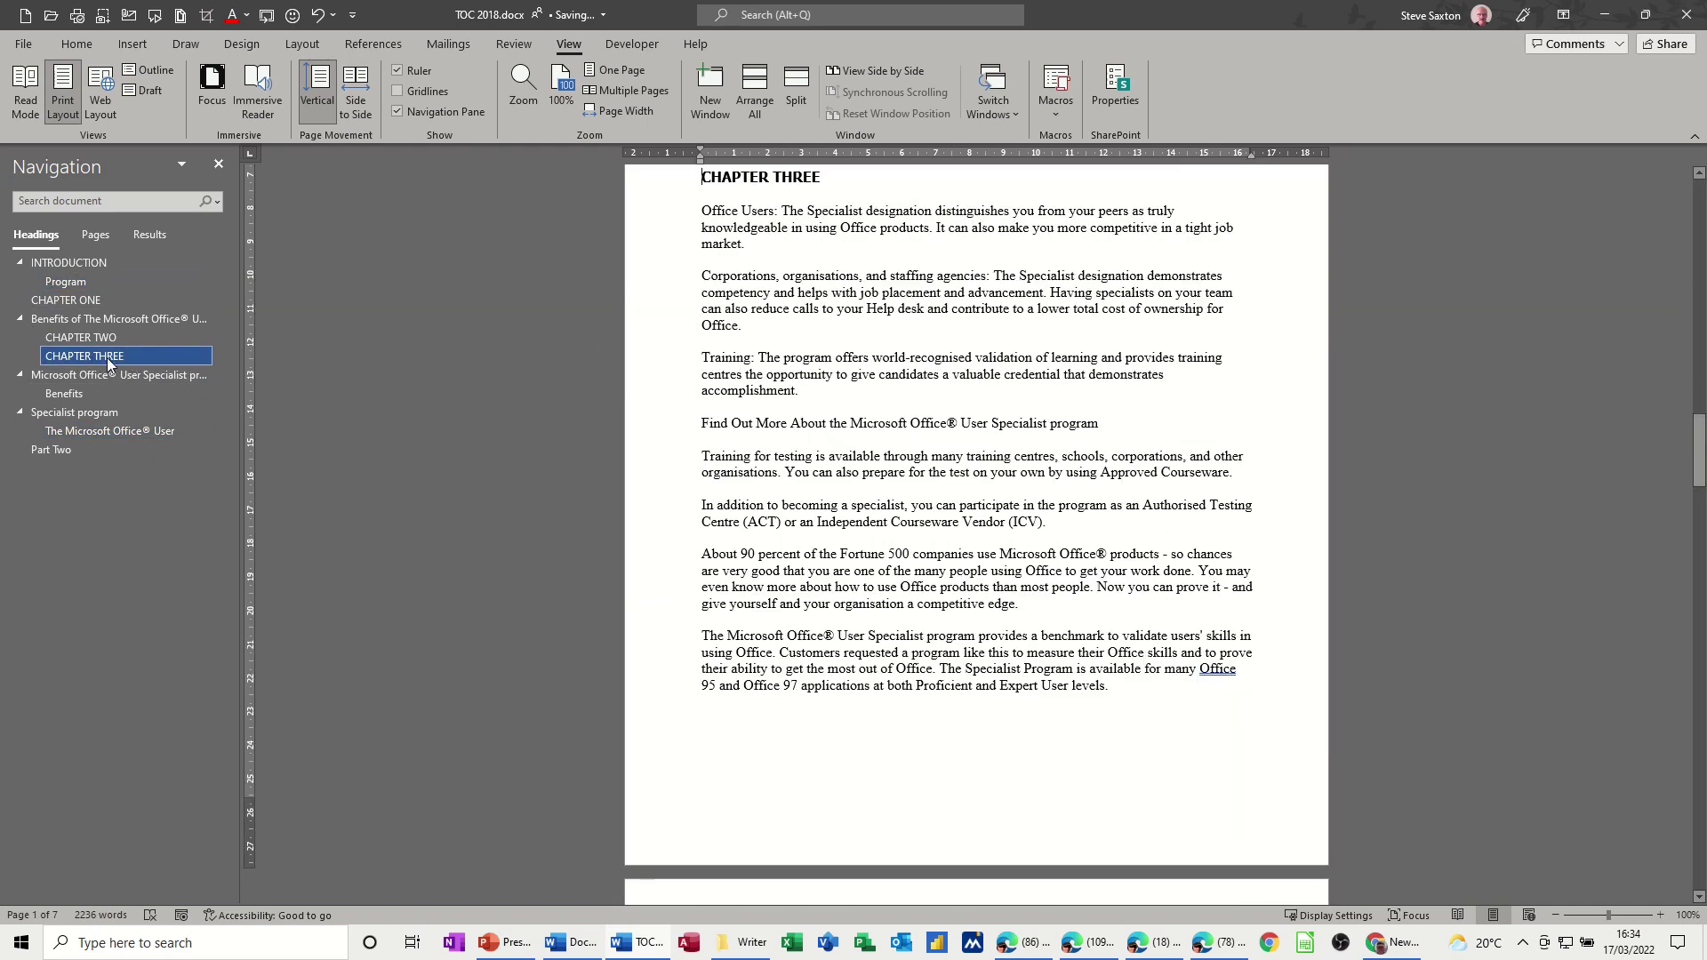
left_click_drag(86, 364, 82, 329)
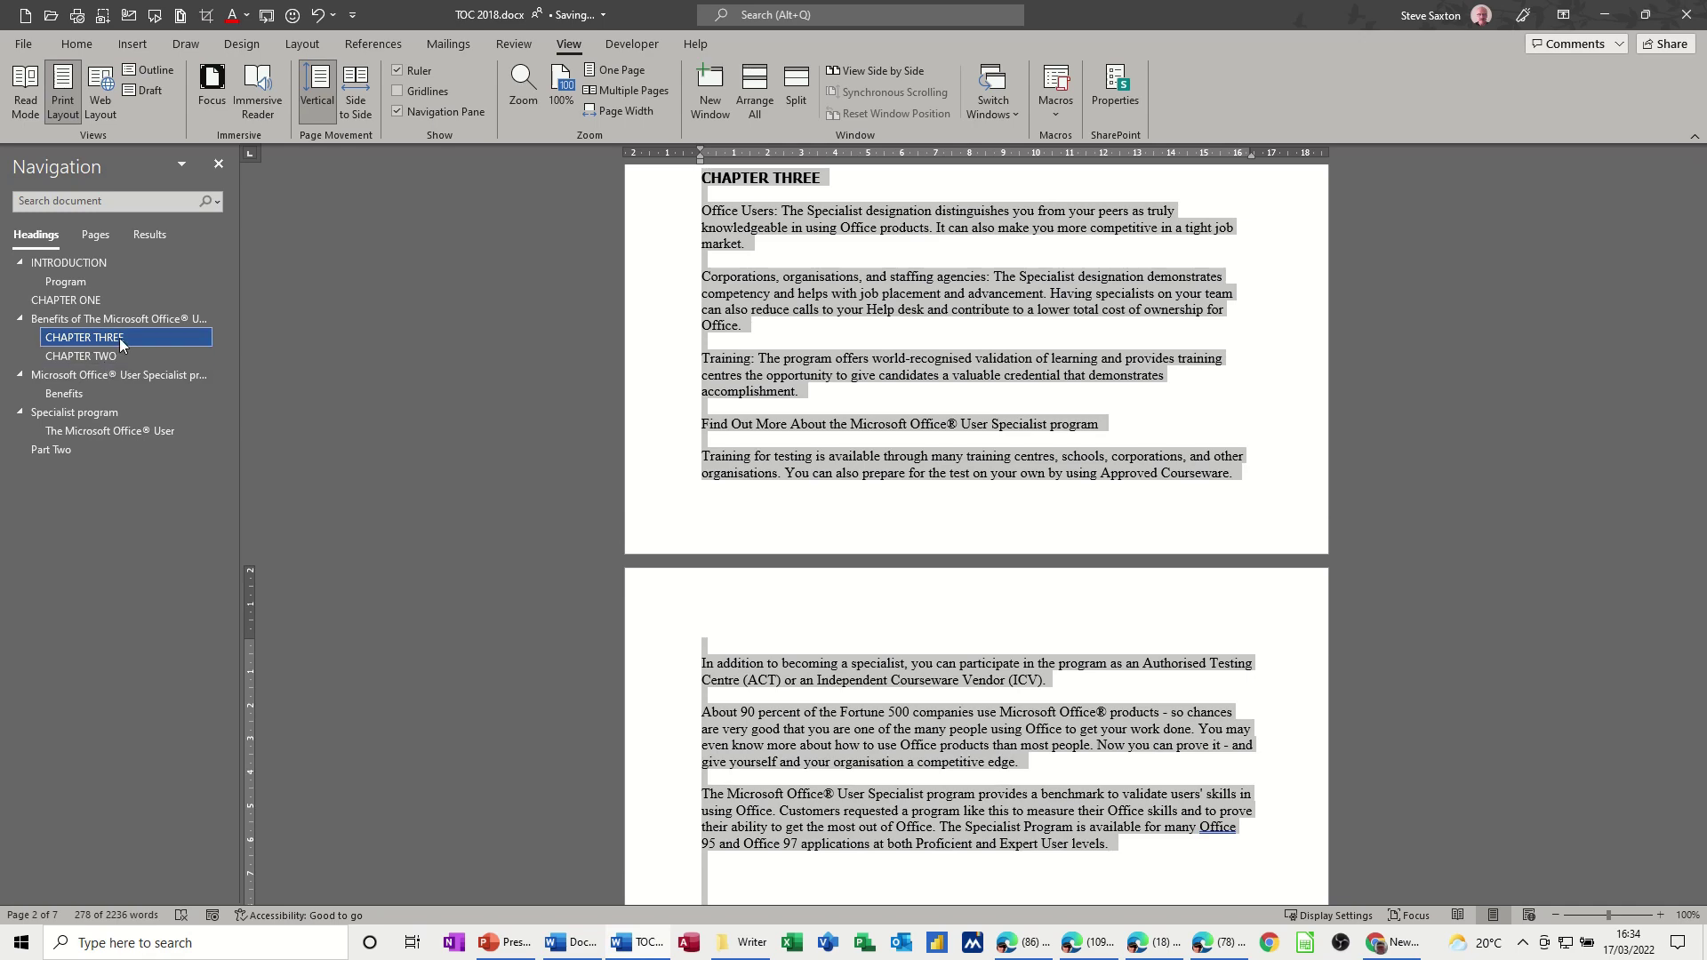
scroll(800, 430, "down", 4)
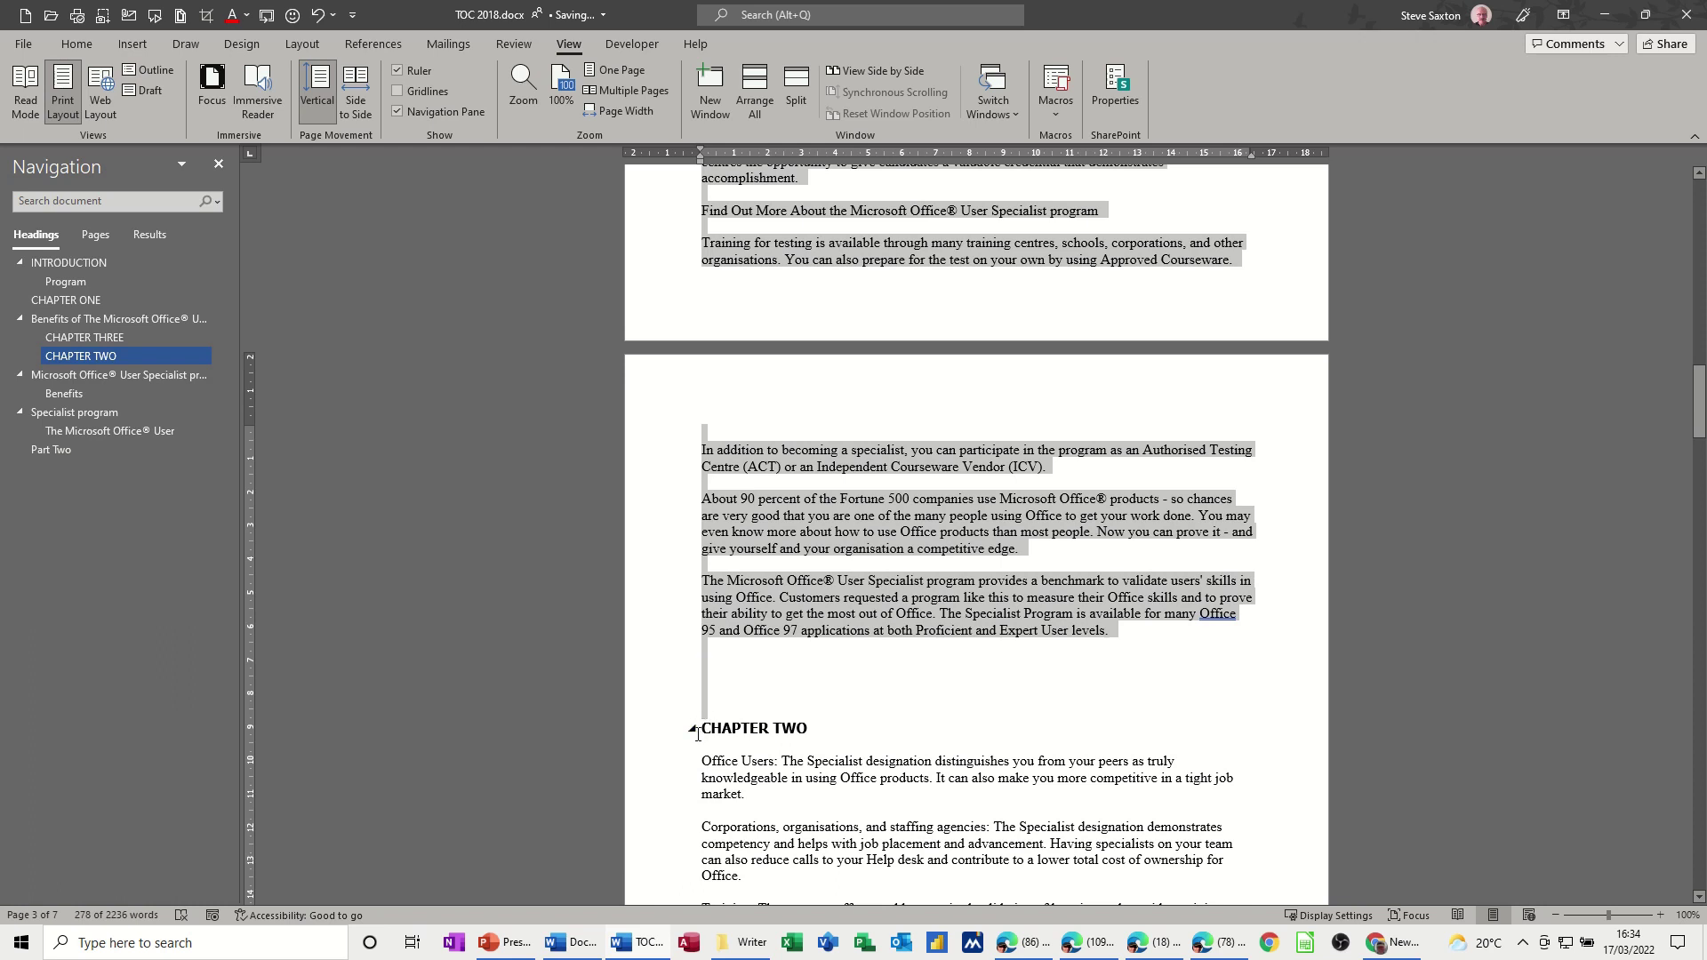
left_click(692, 728)
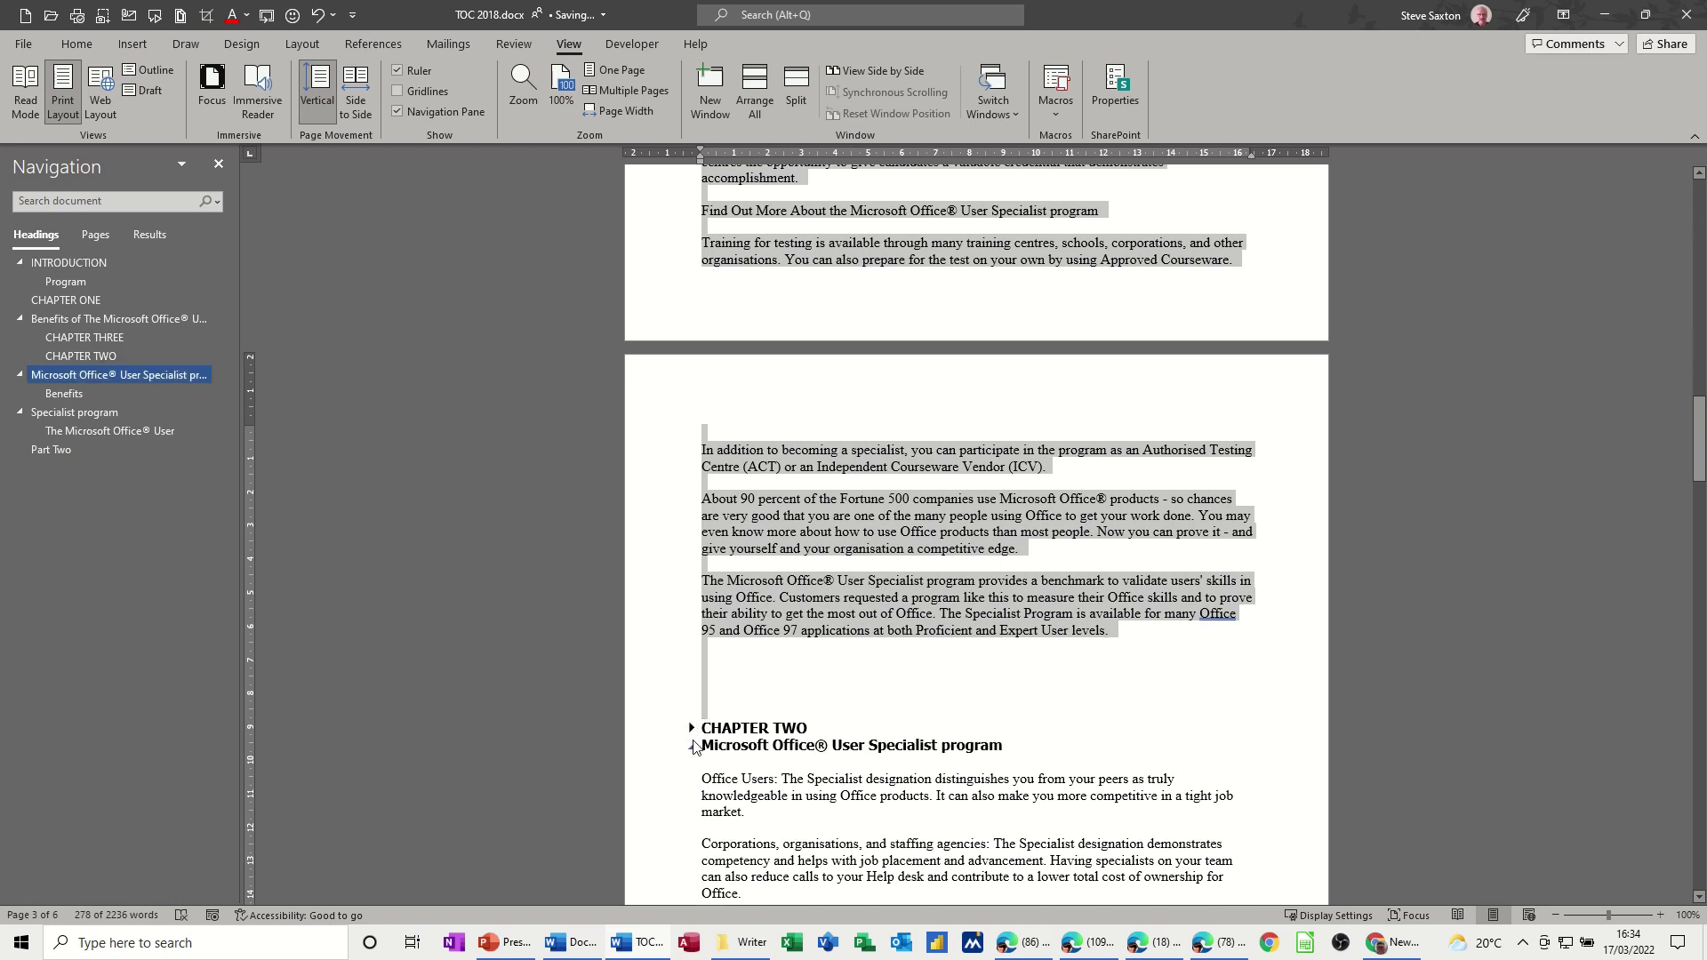
left_click(693, 748)
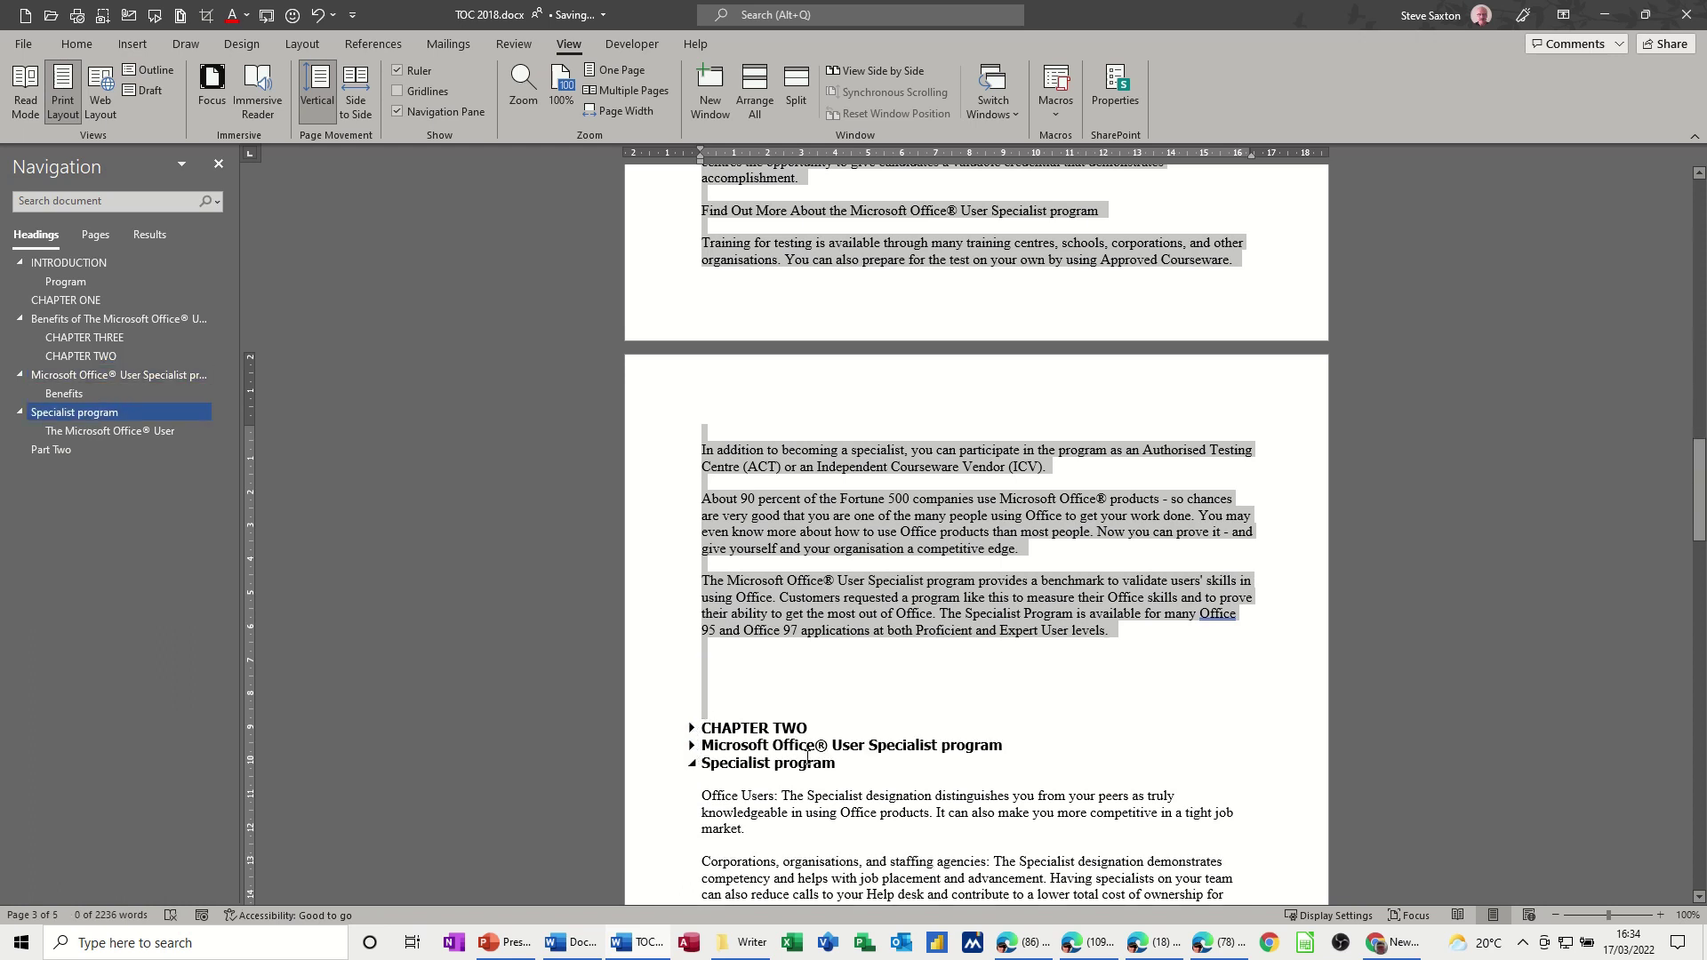
left_click(692, 728)
scroll(798, 705, "down", 4)
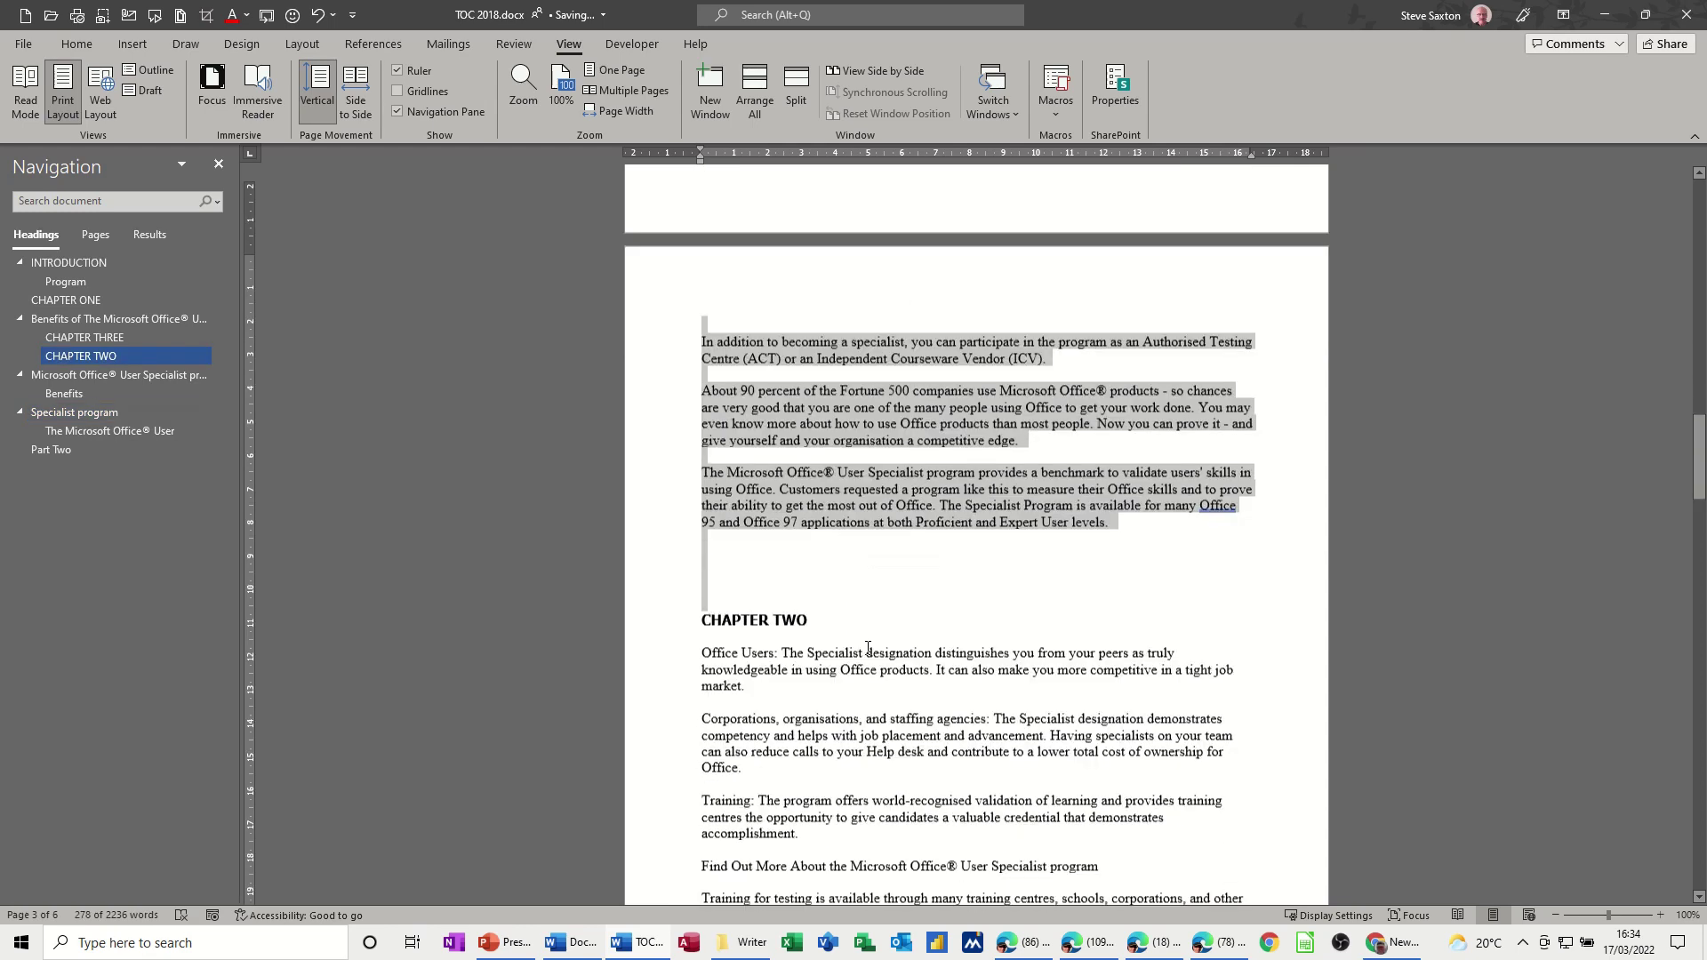
scroll(798, 705, "down", 7)
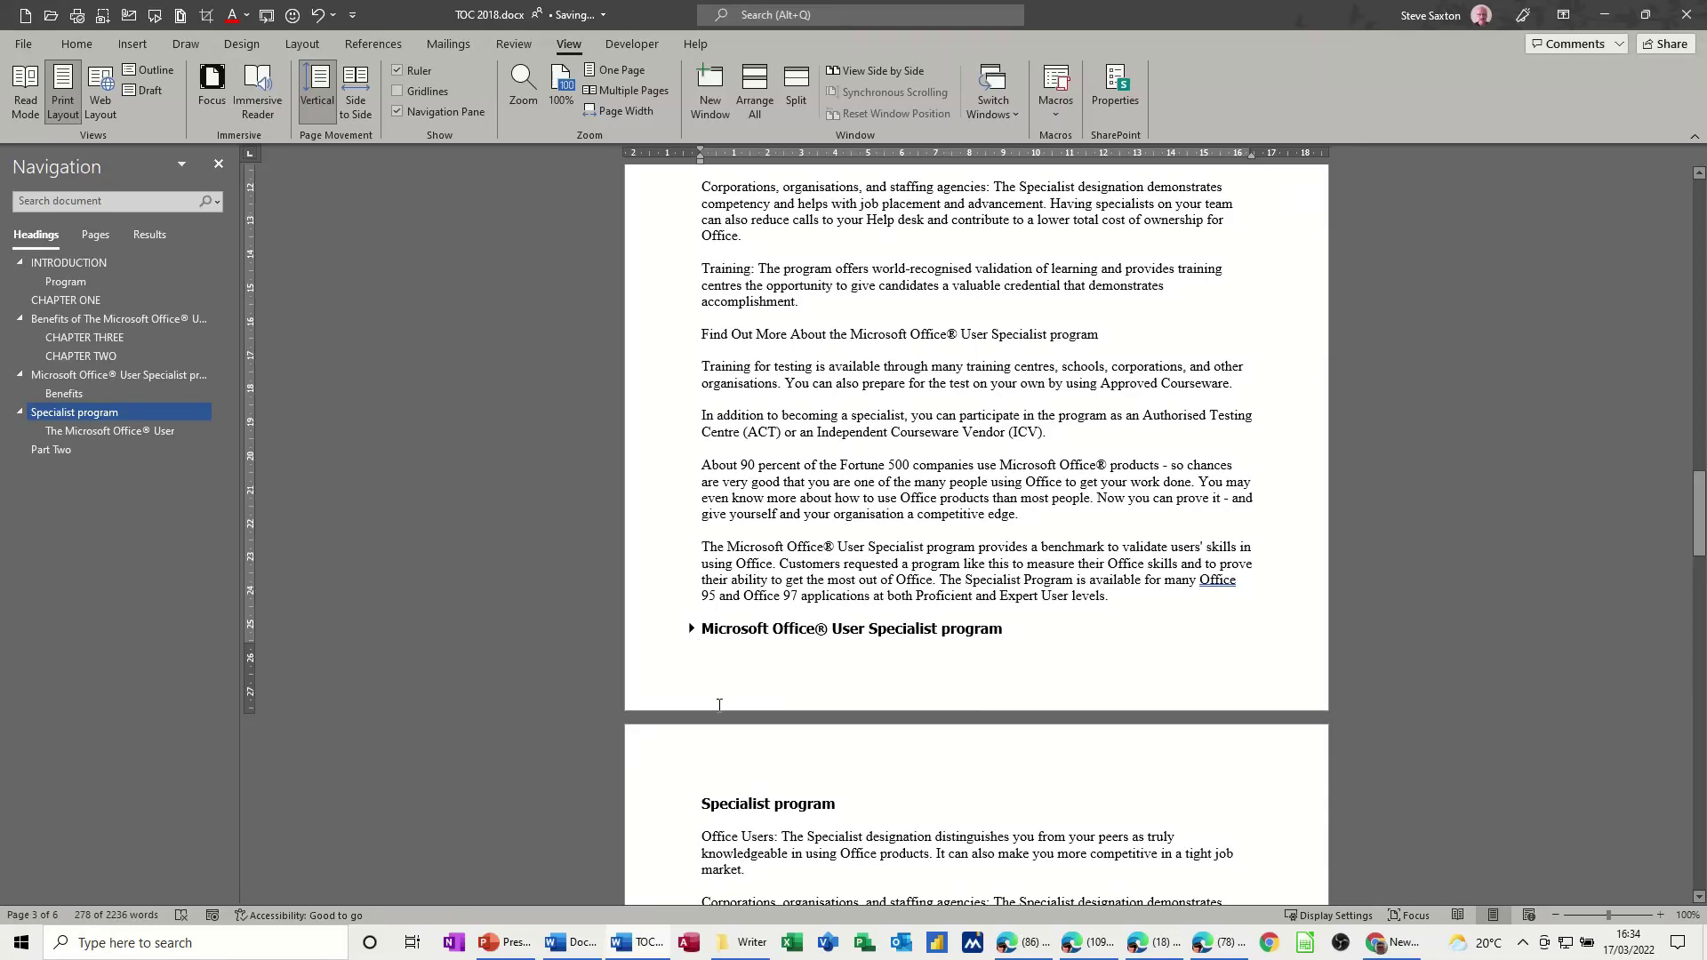
scroll(719, 705, "down", 7)
mouse_move(698, 384)
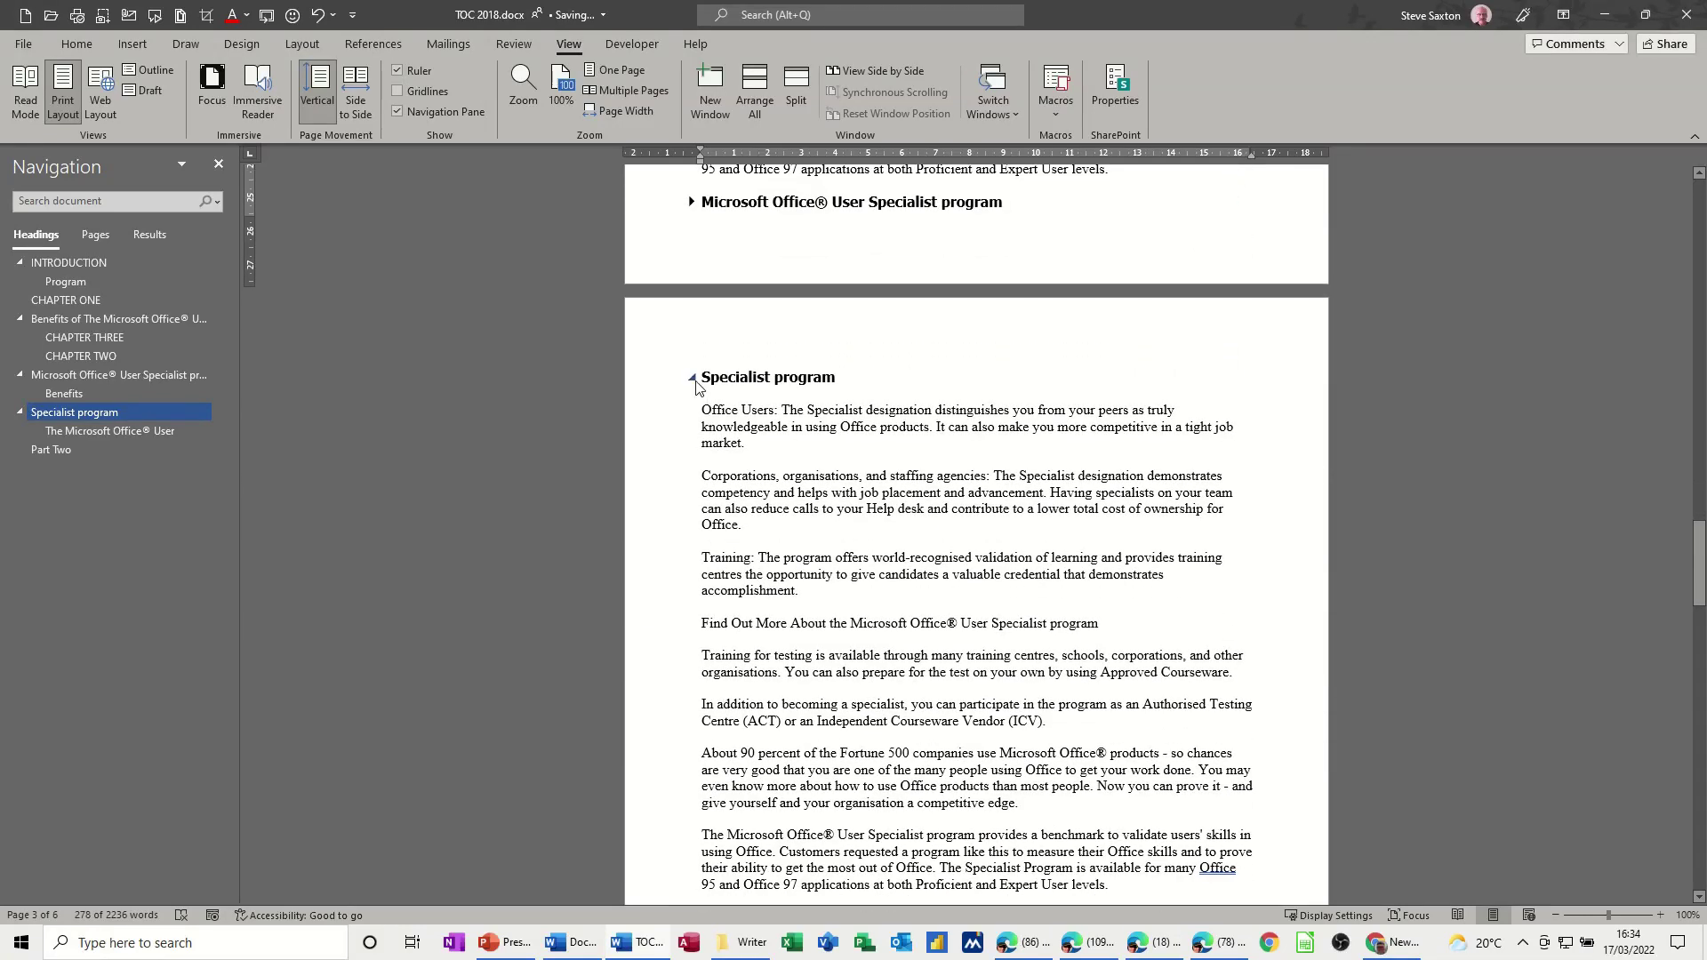
left_click(694, 205)
key("ctrl+Return")
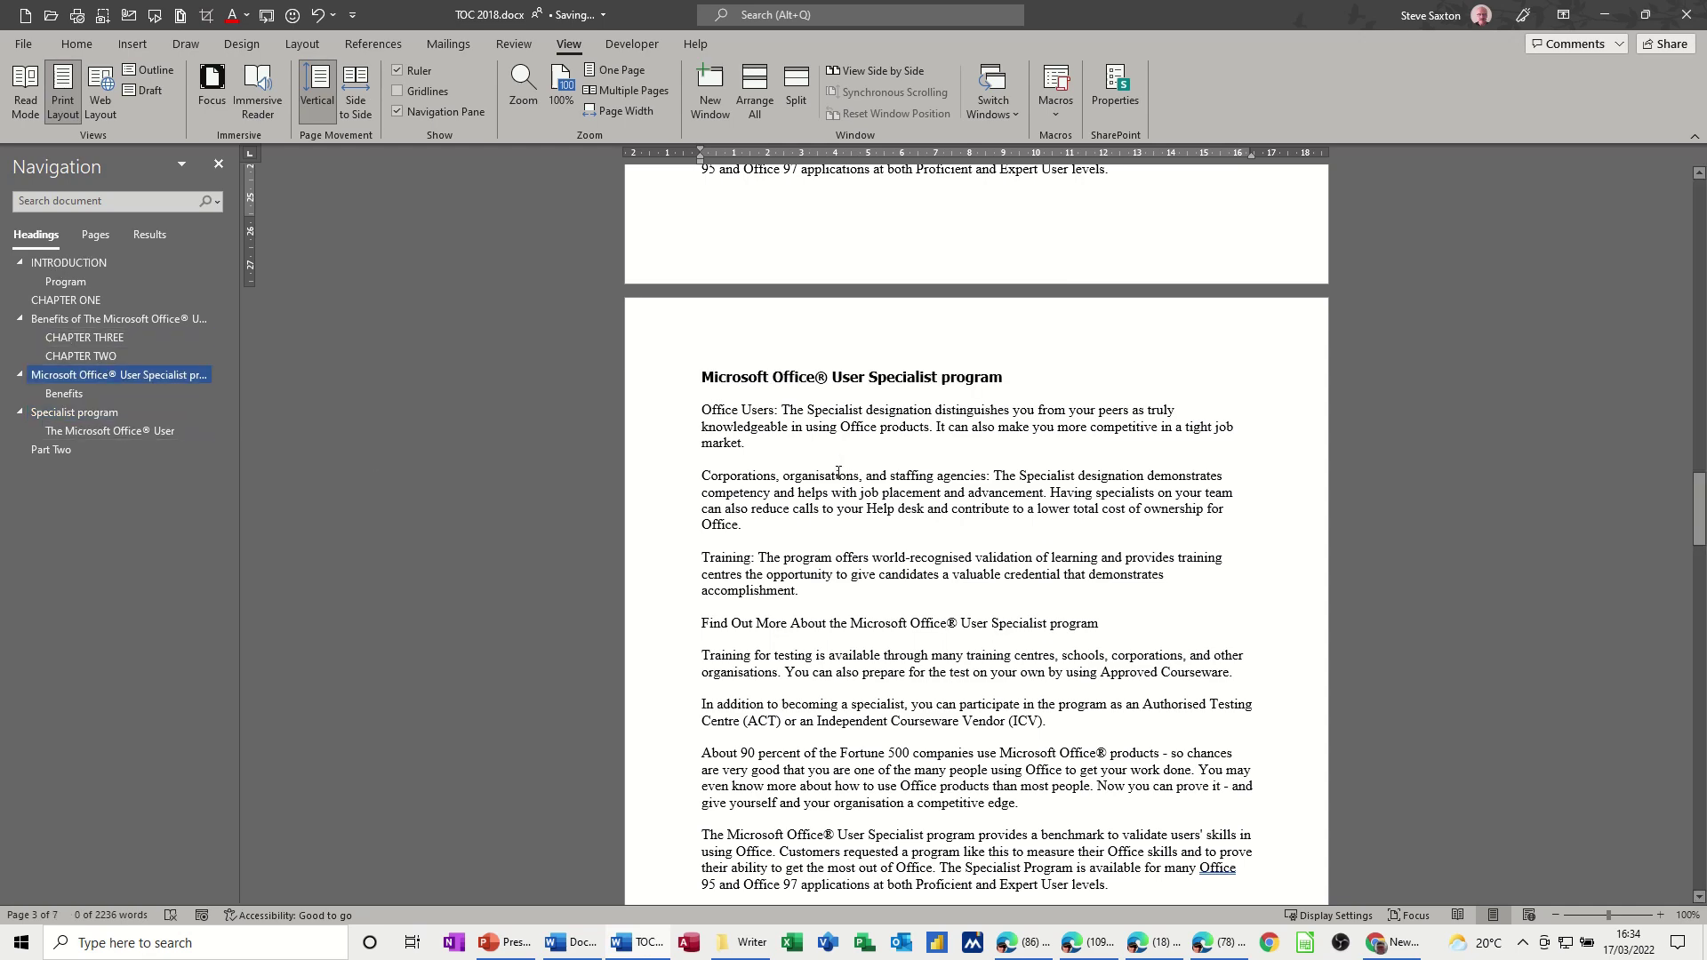
Step: Drag CHAPTER THREE in the Navigation pane so it follows CHAPTER TWO
scroll(838, 472, "up", 14)
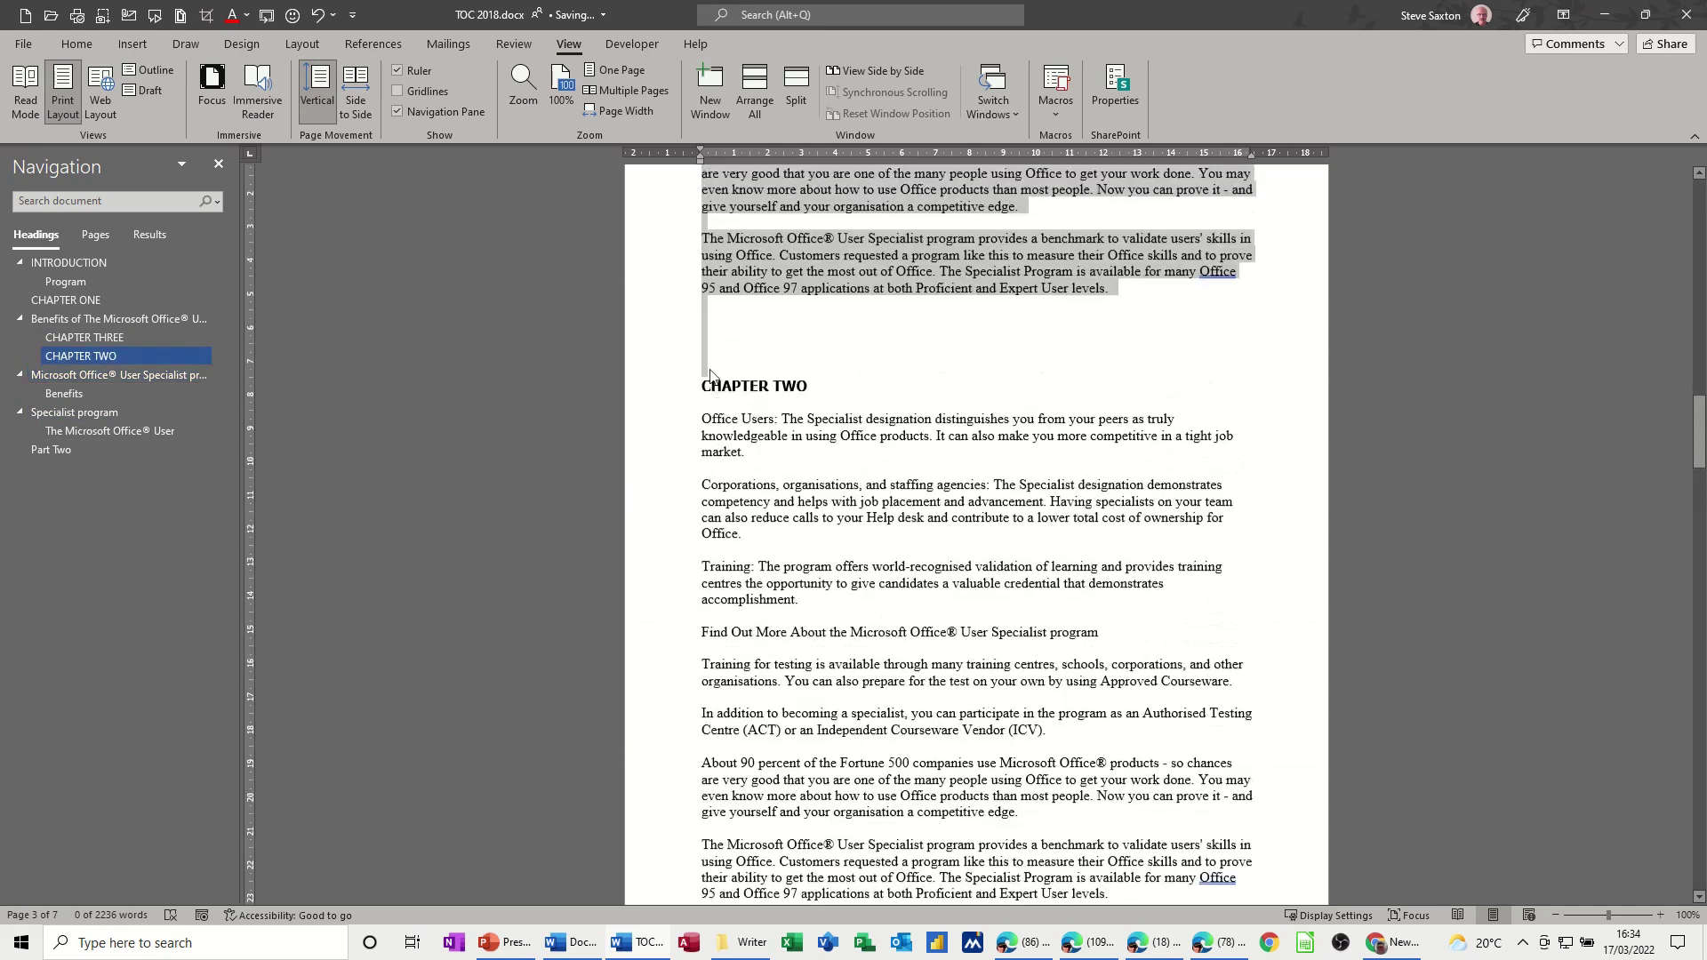
scroll(533, 387, "up", 1)
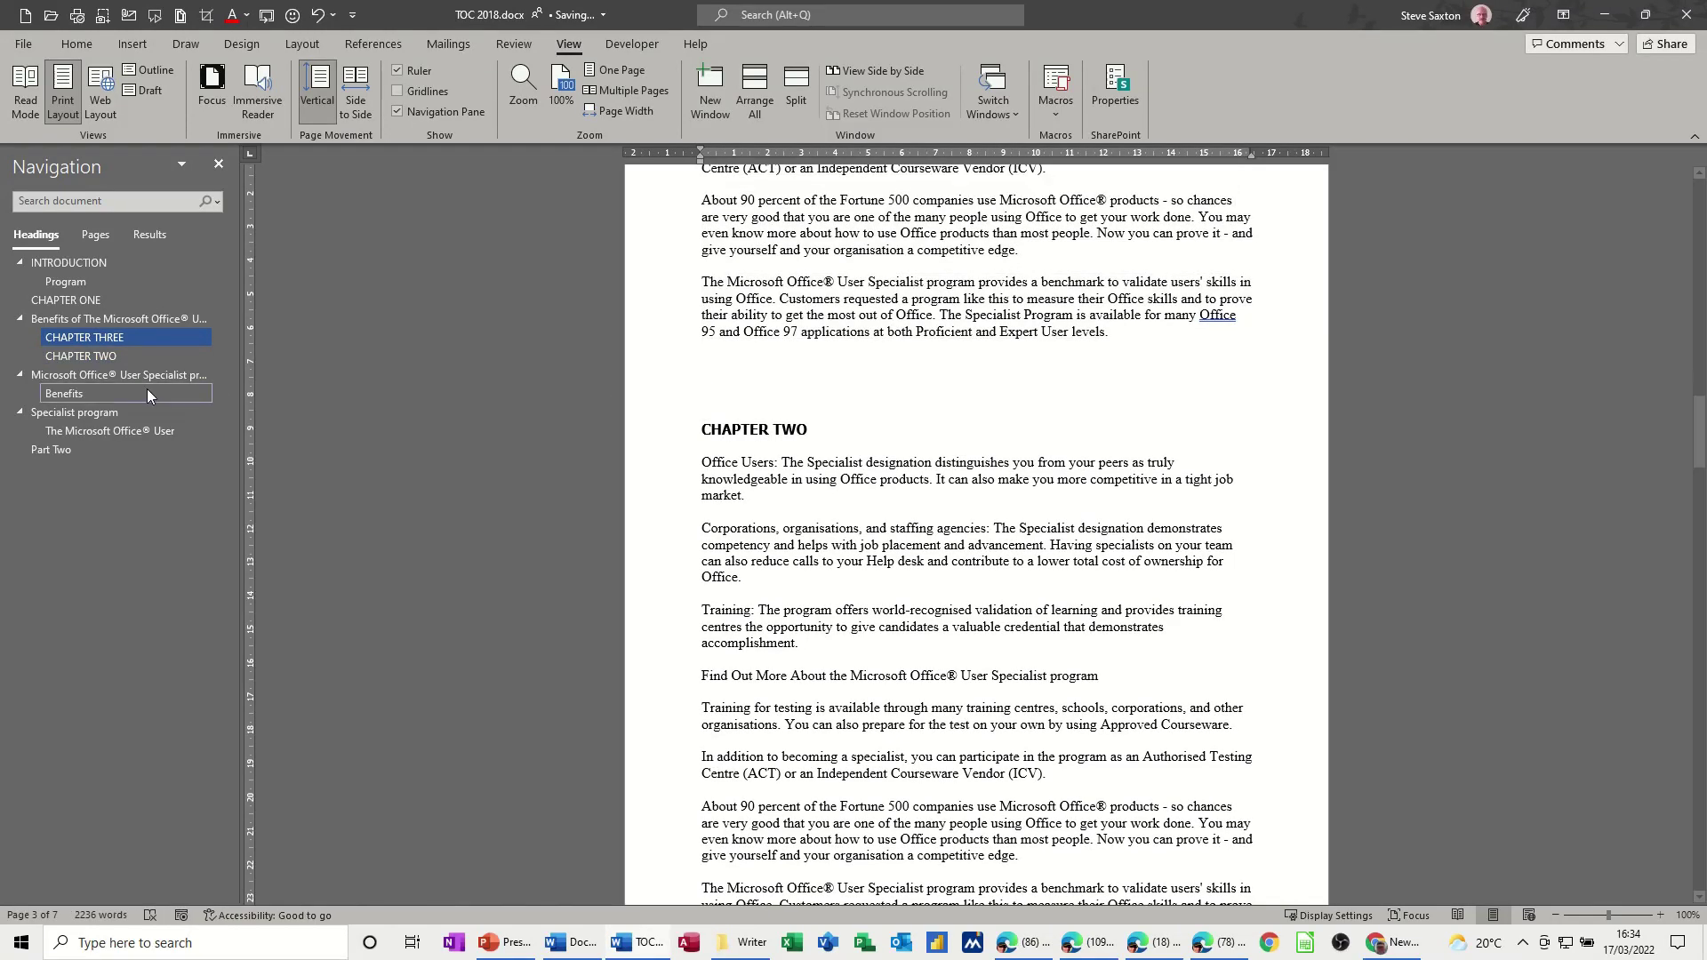
left_click_drag(90, 339, 89, 365)
left_click_drag(307, 442, 339, 446)
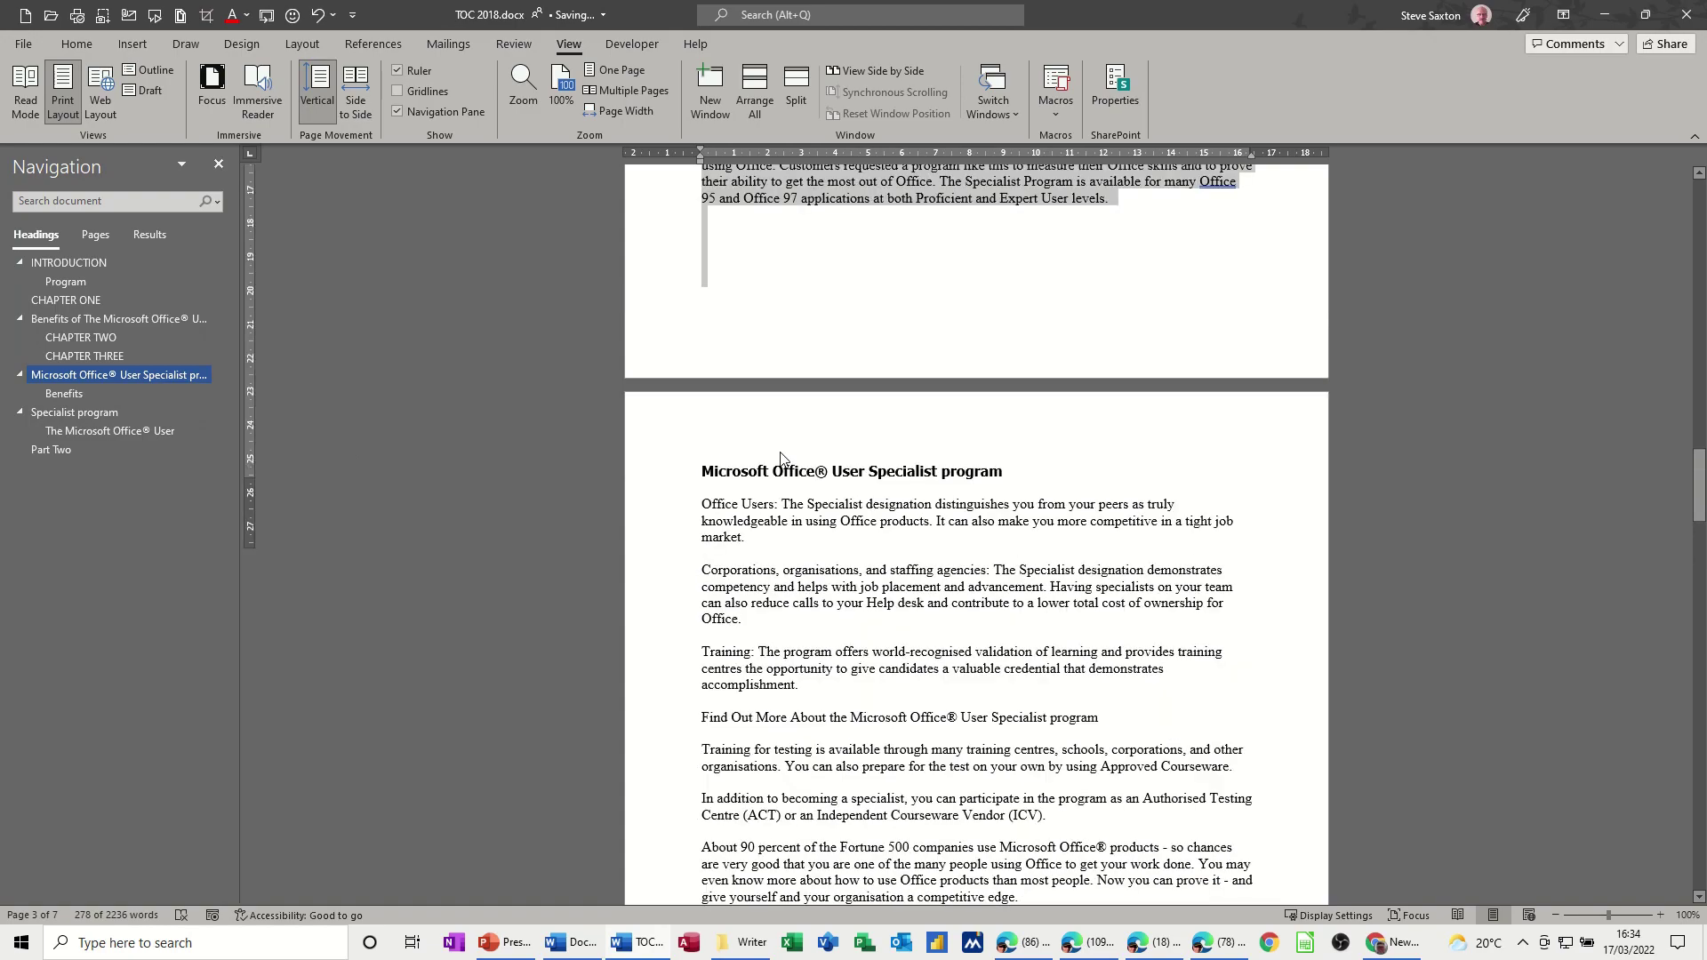
Step: Insert an empty line above INTRODUCTION and move onto it
scroll(743, 452, "up", 20)
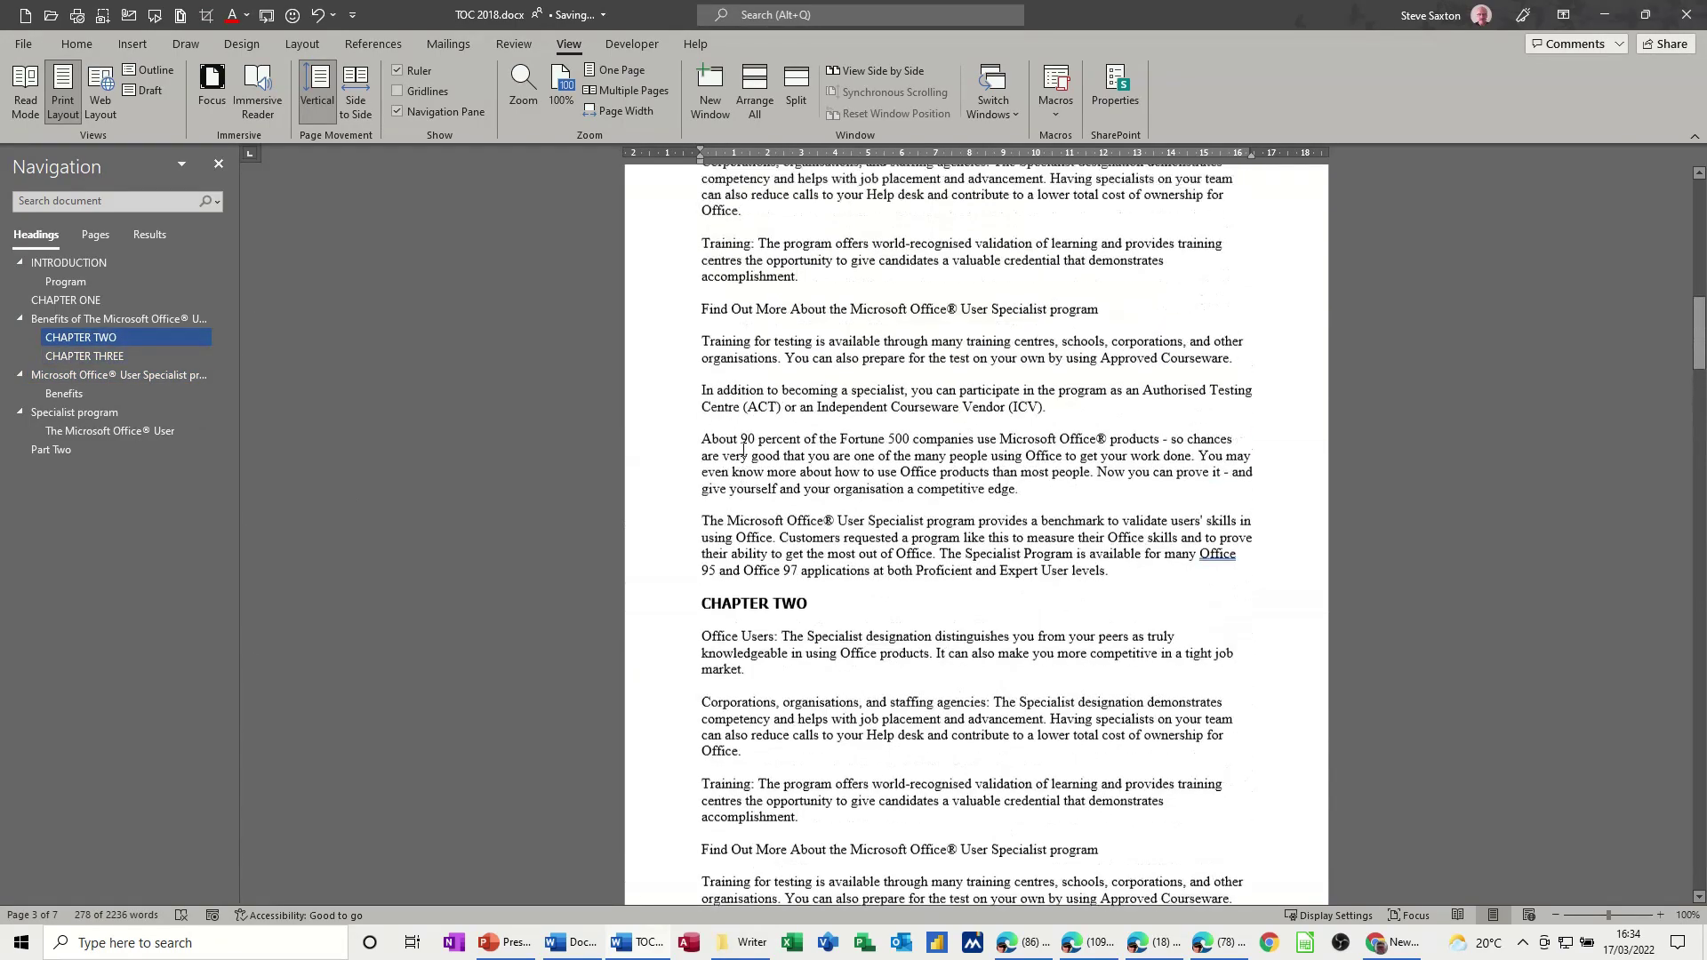
scroll(785, 456, "up", 4)
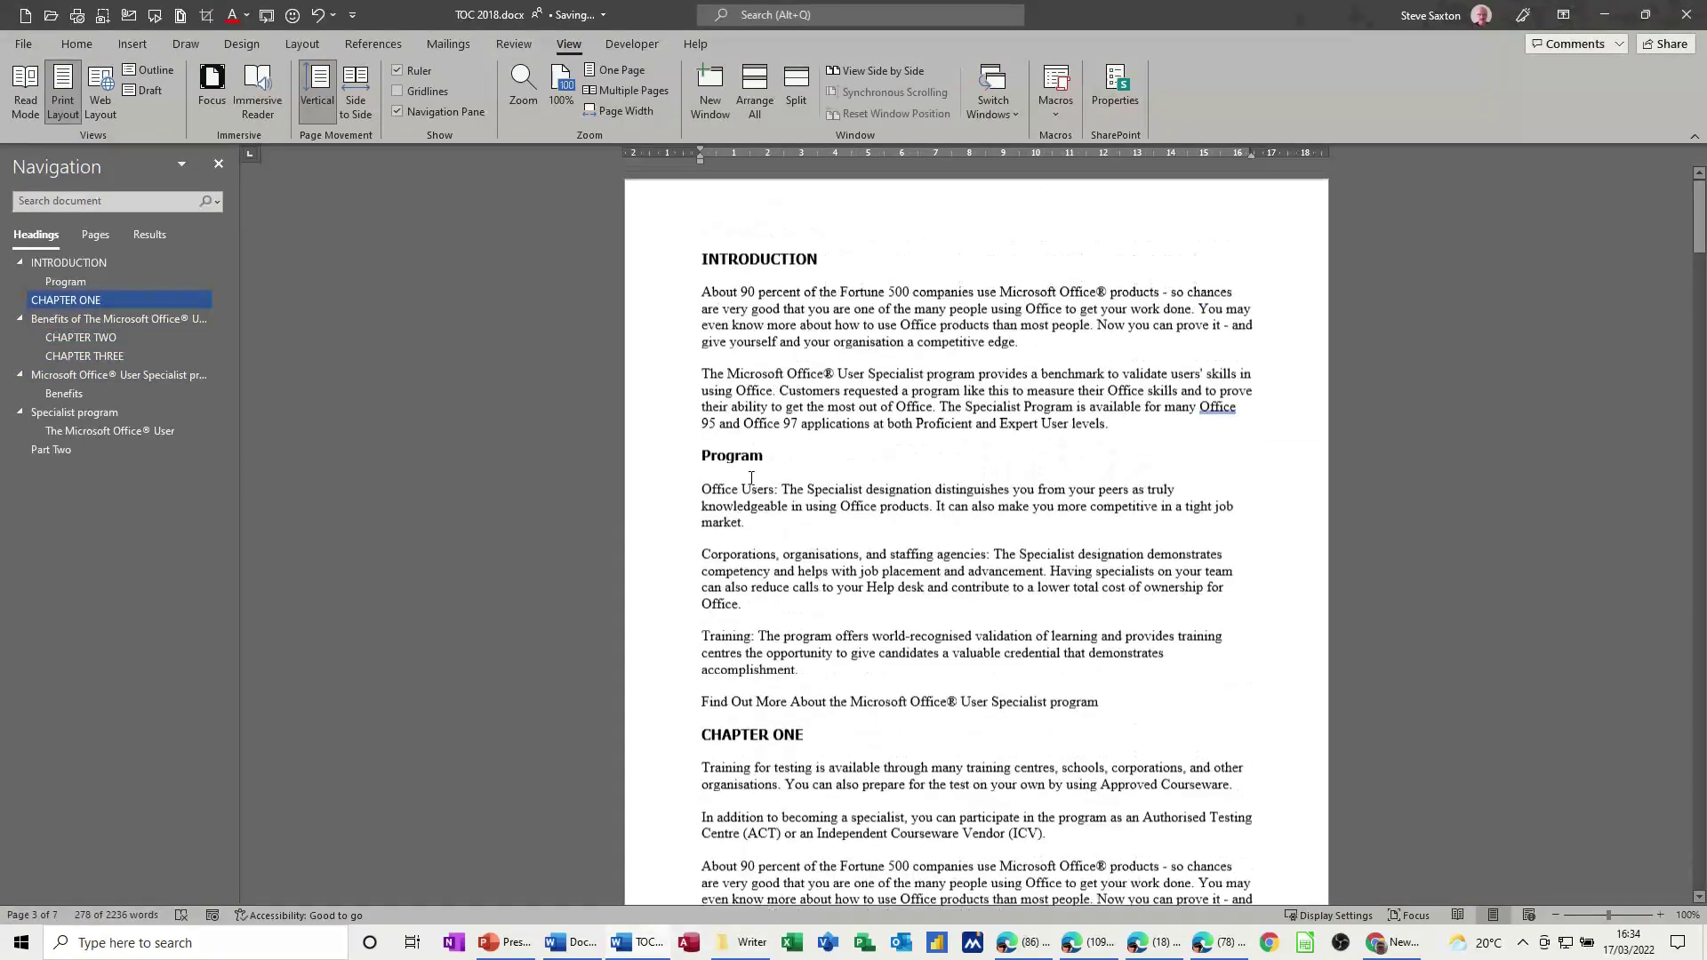
left_click(702, 258)
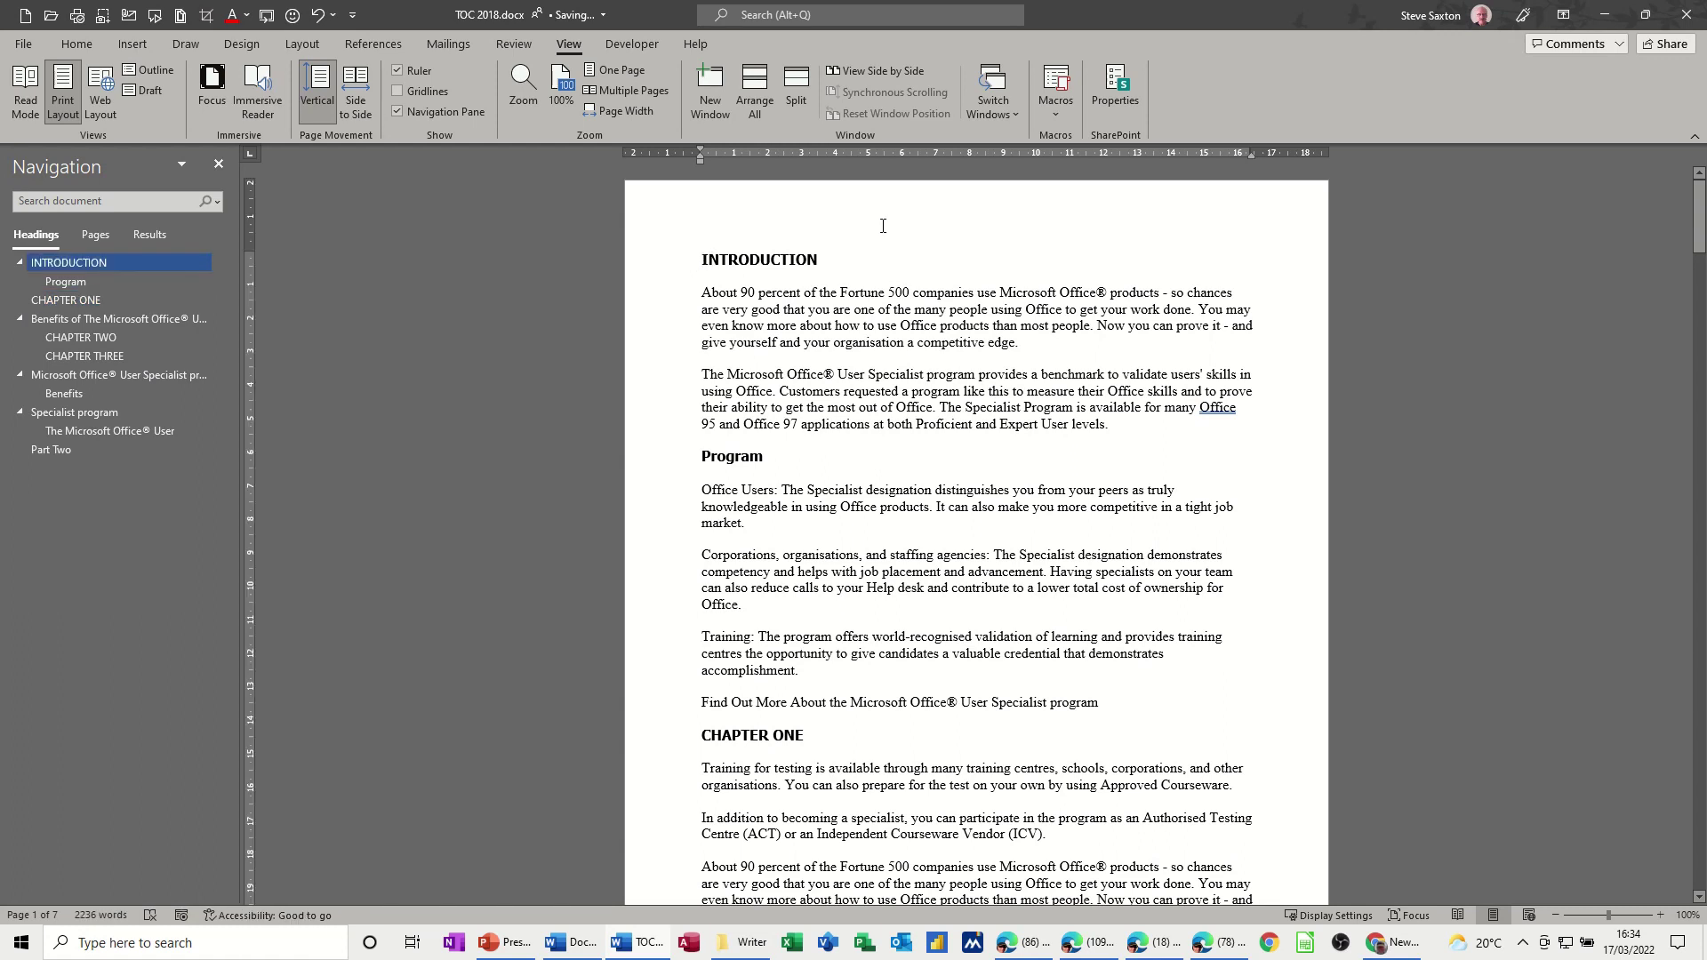
key("Return")
key("Up")
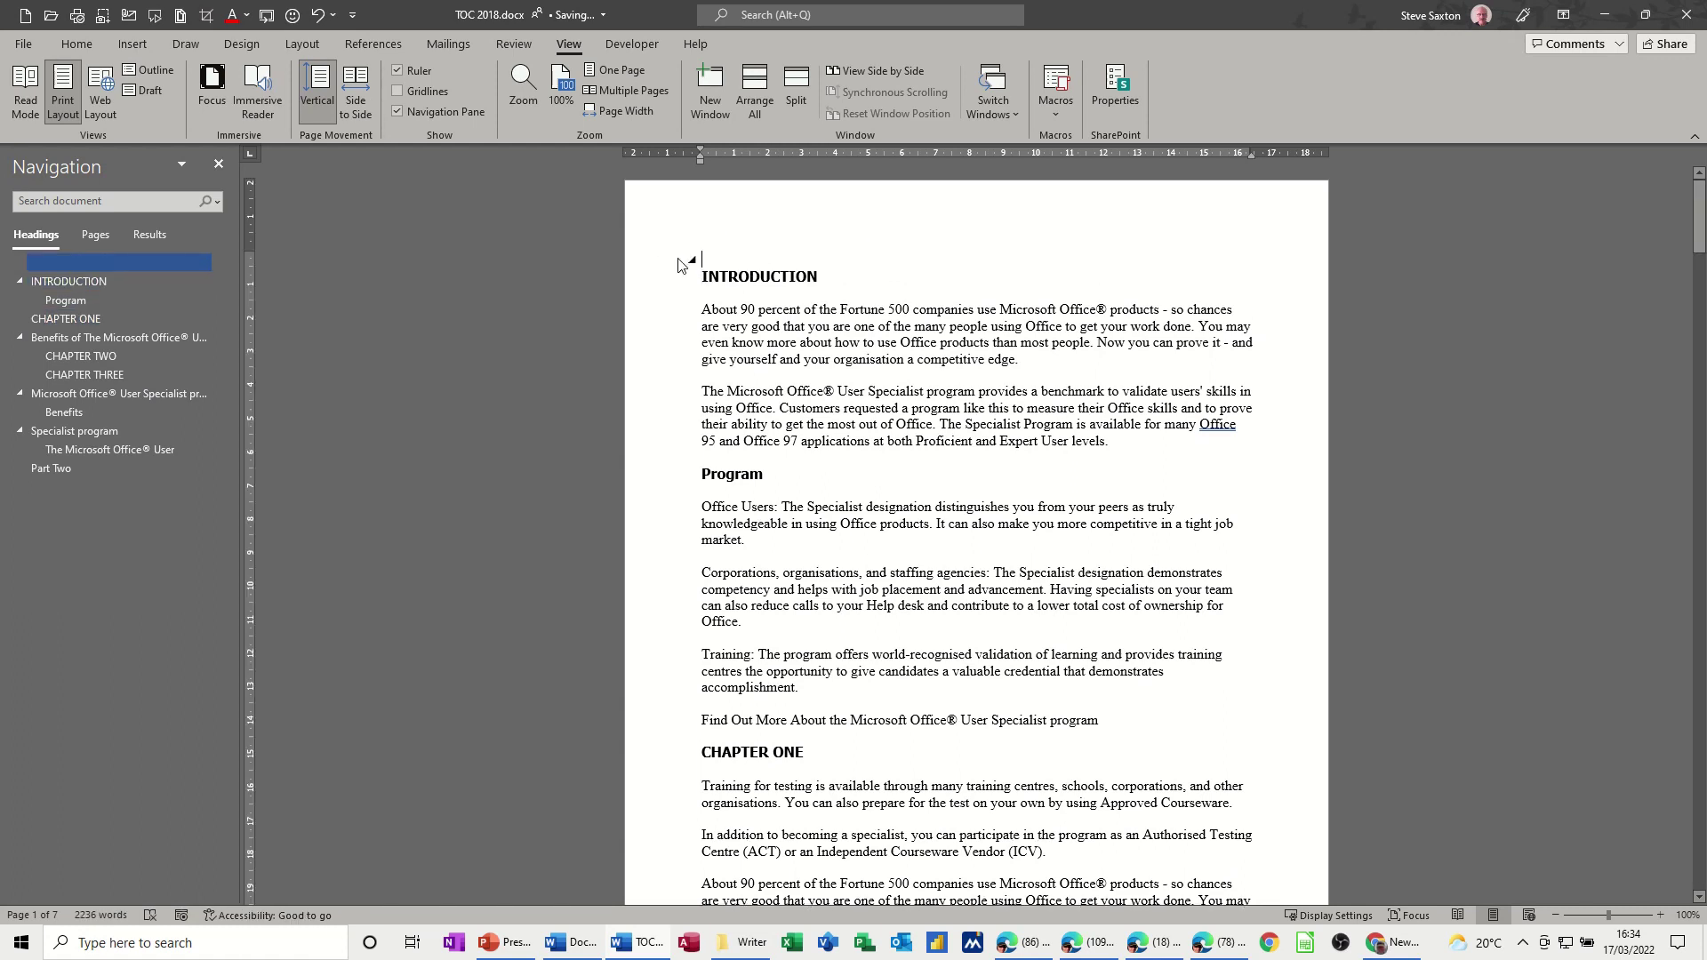
Step: Make the blank line Normal style and insert Automatic Table 1 there
left_click(75, 45)
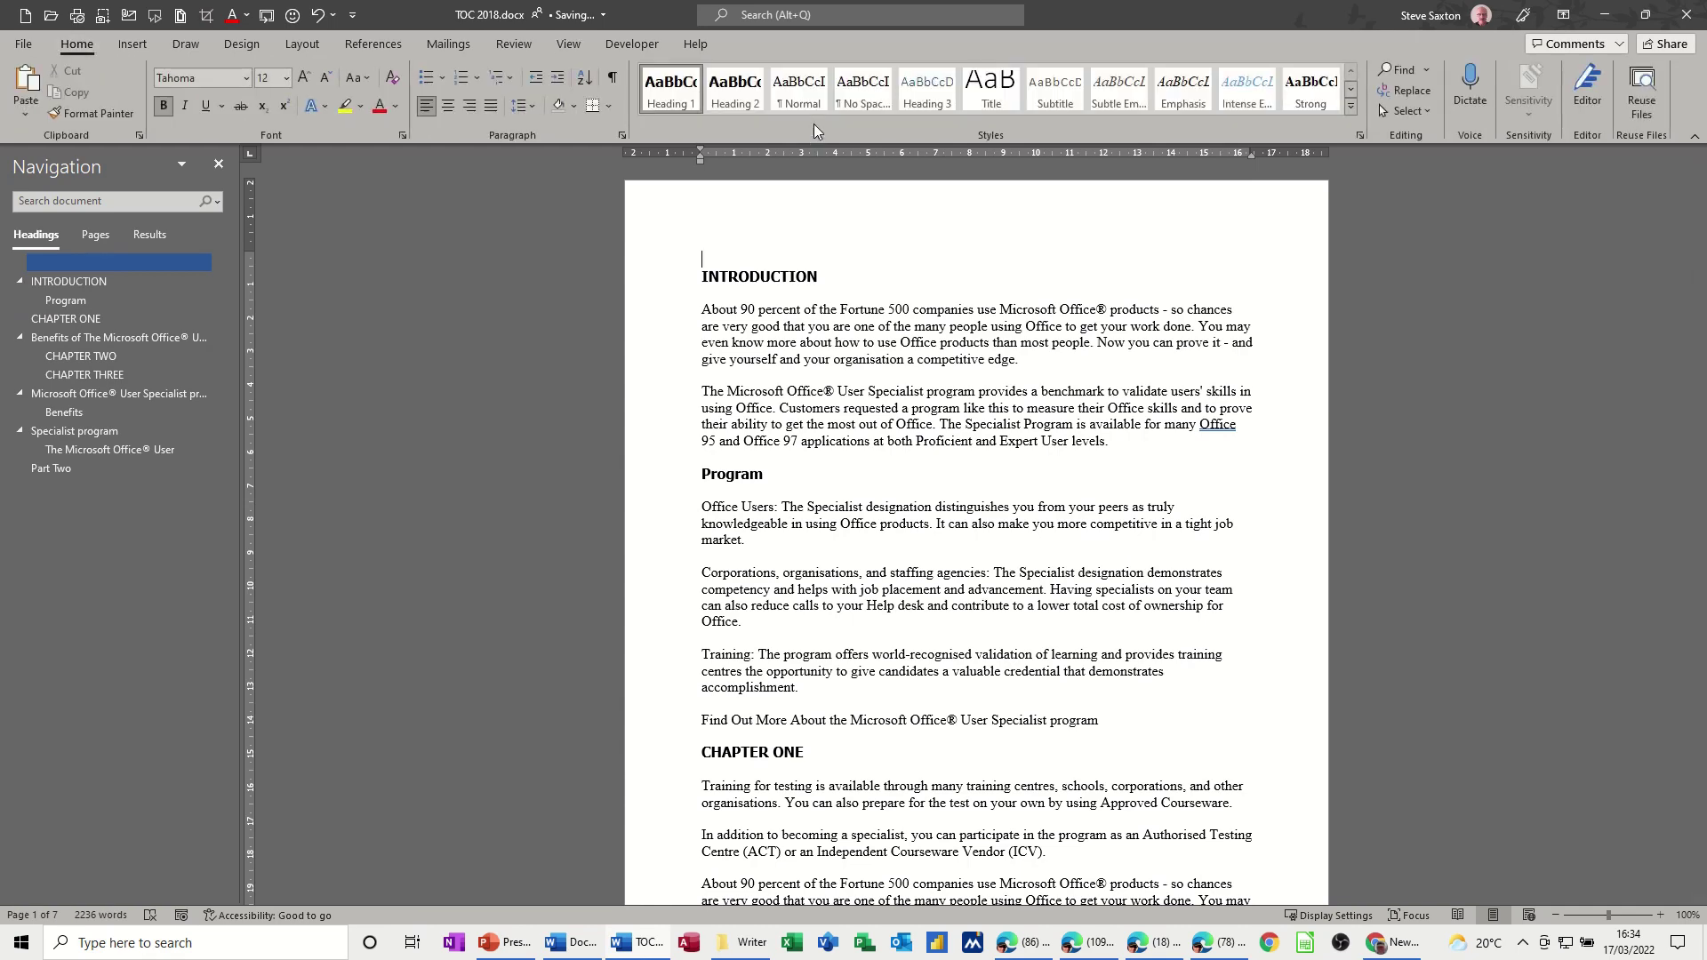
left_click(807, 100)
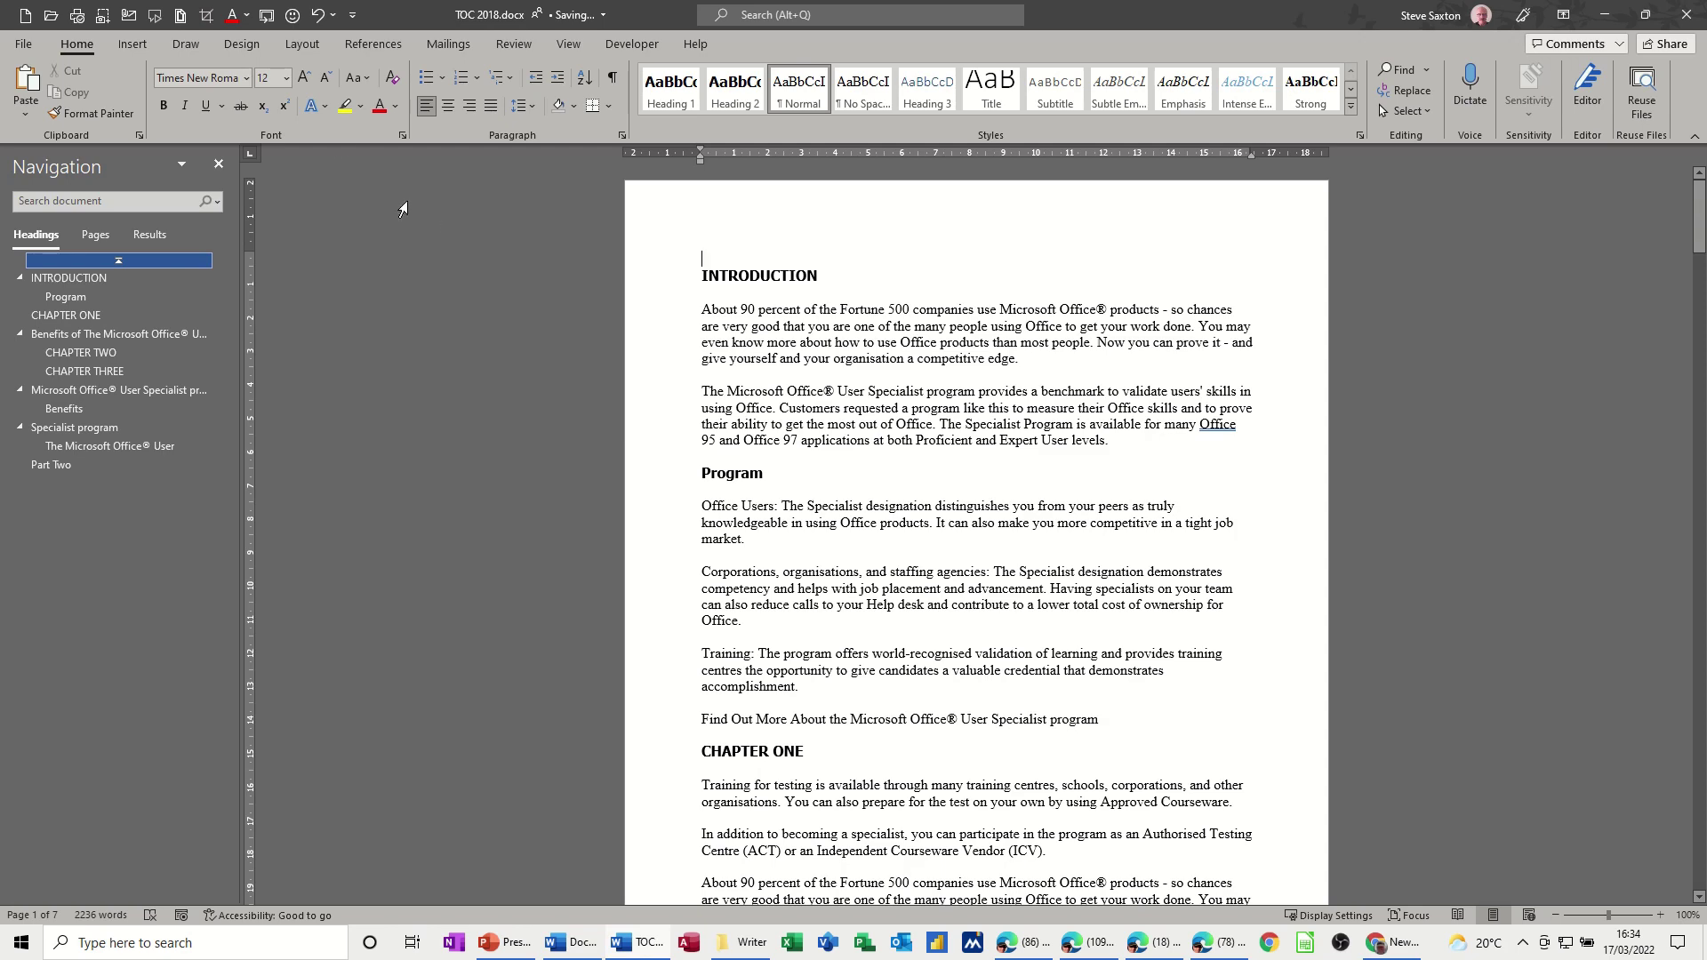
left_click(367, 44)
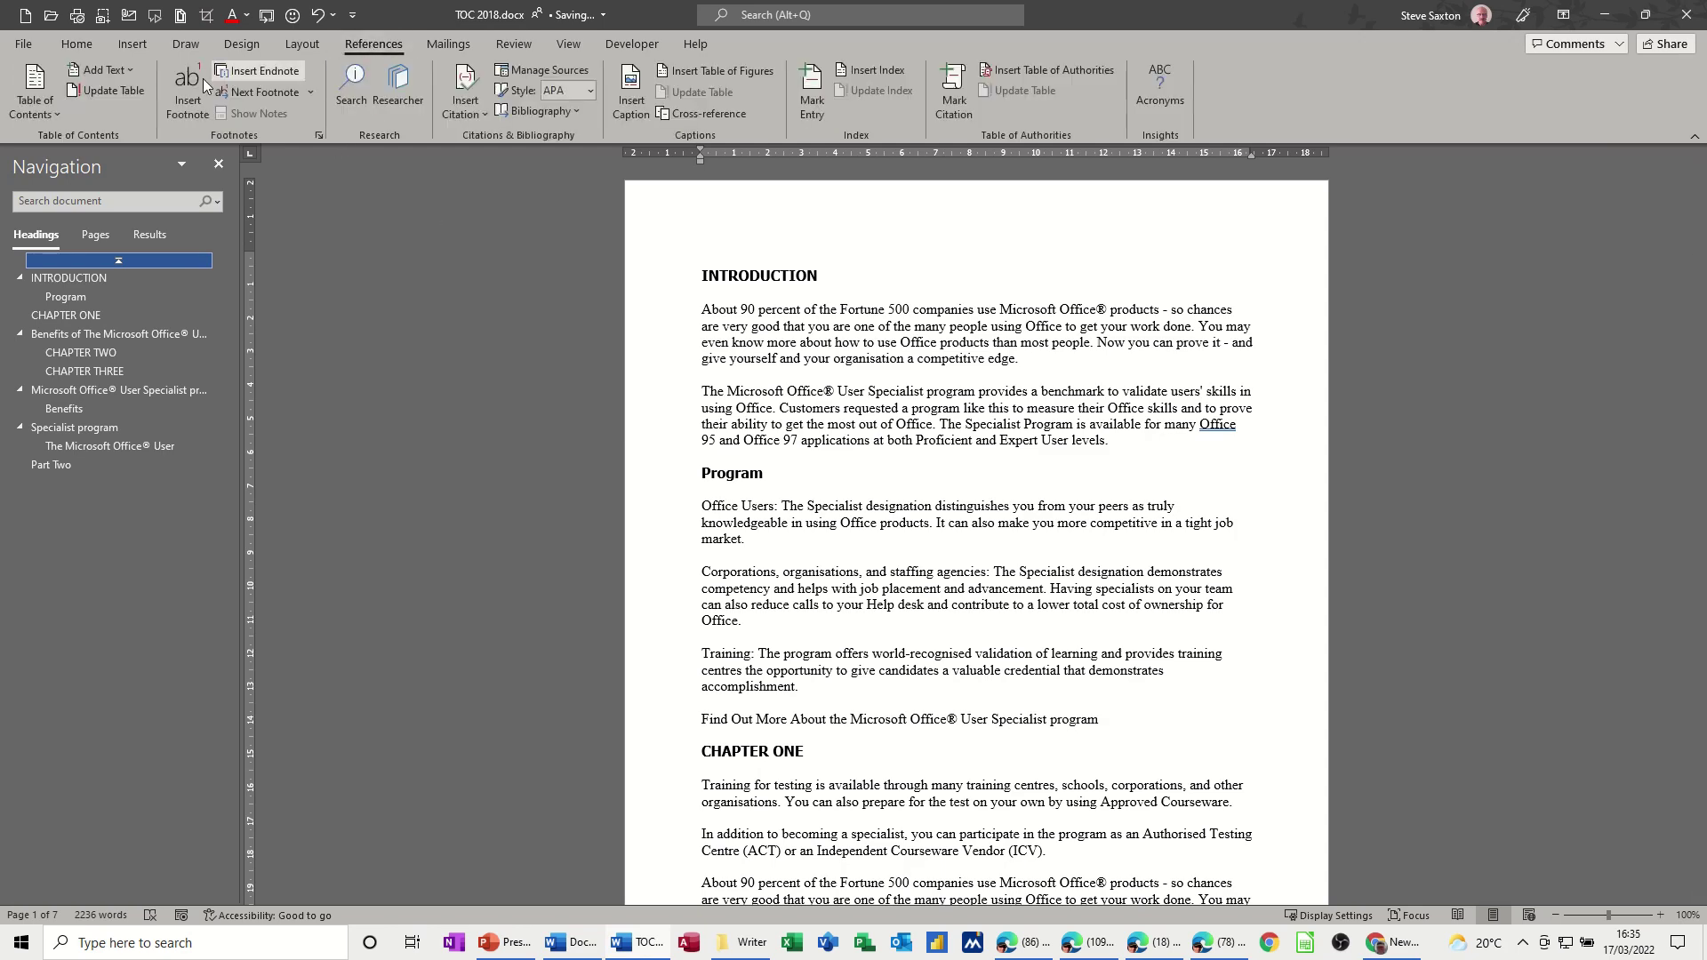
left_click(32, 85)
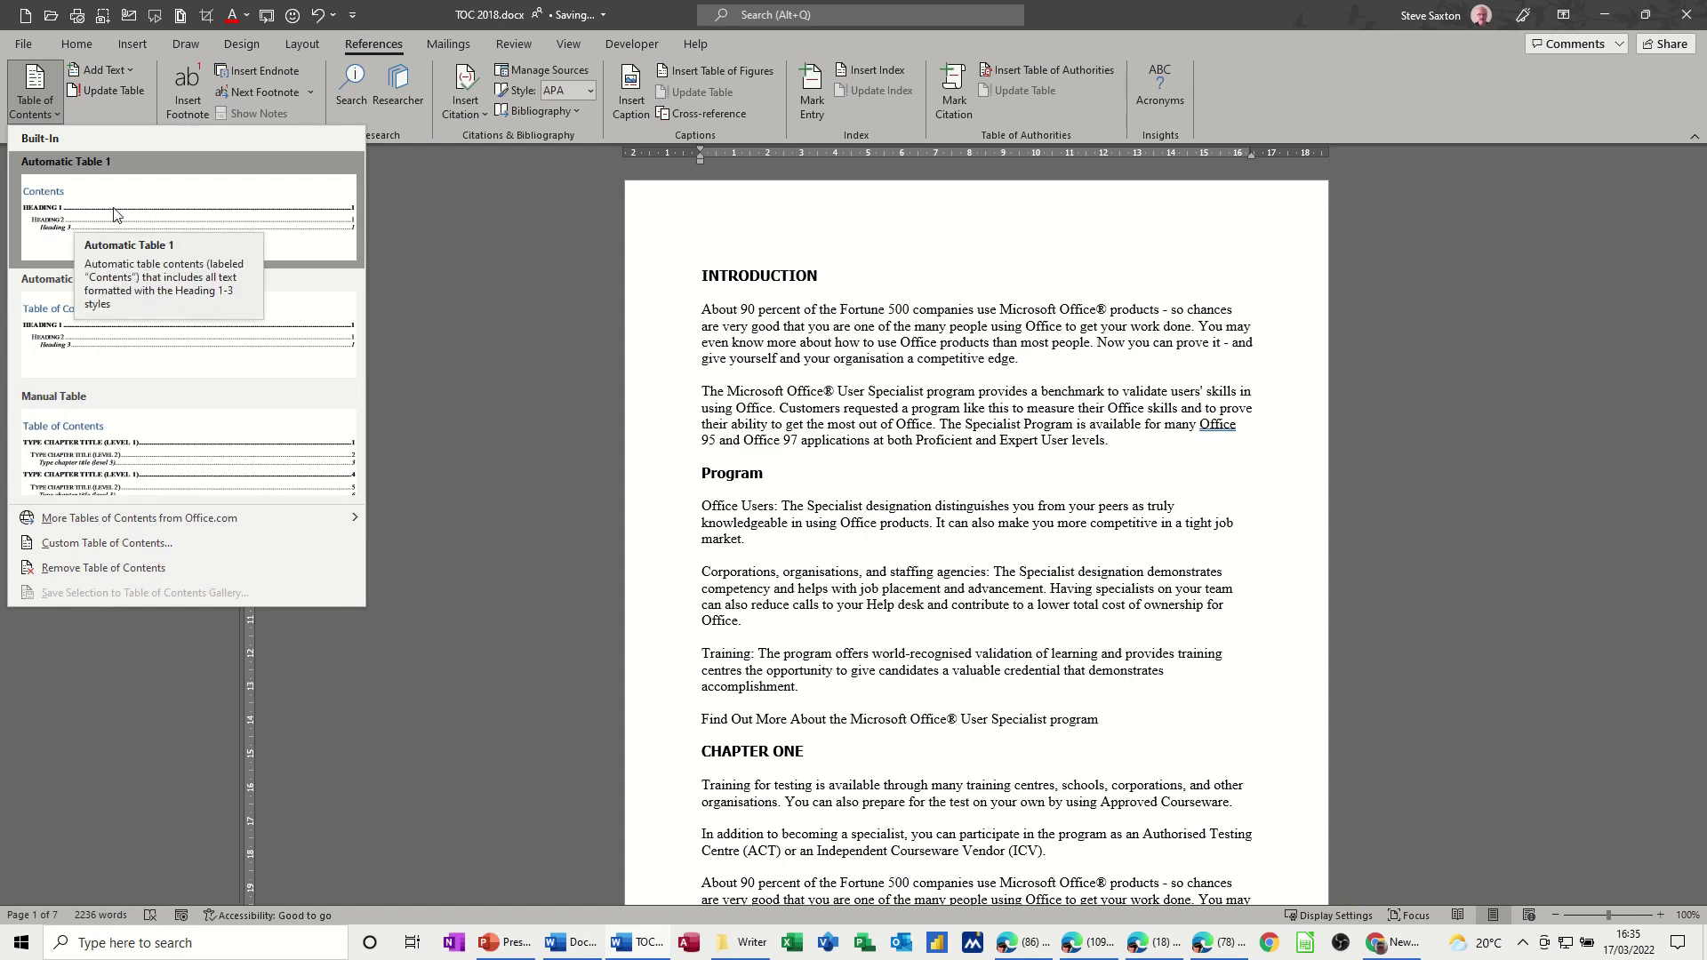
left_click(156, 221)
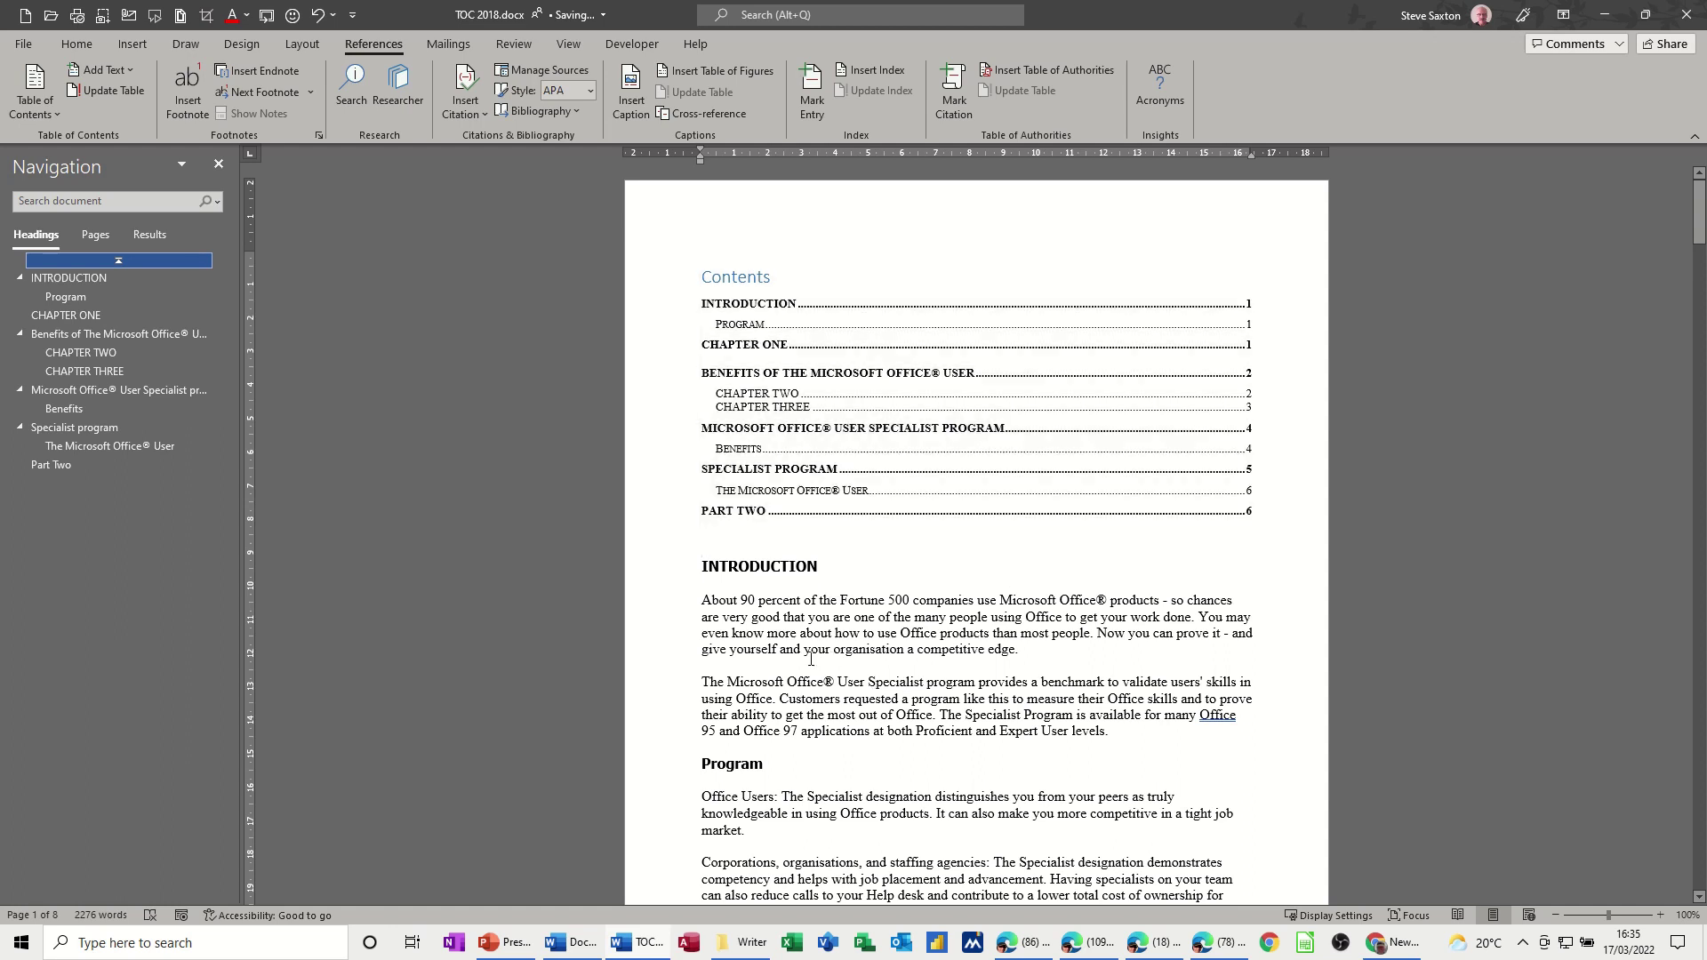
left_click(817, 576)
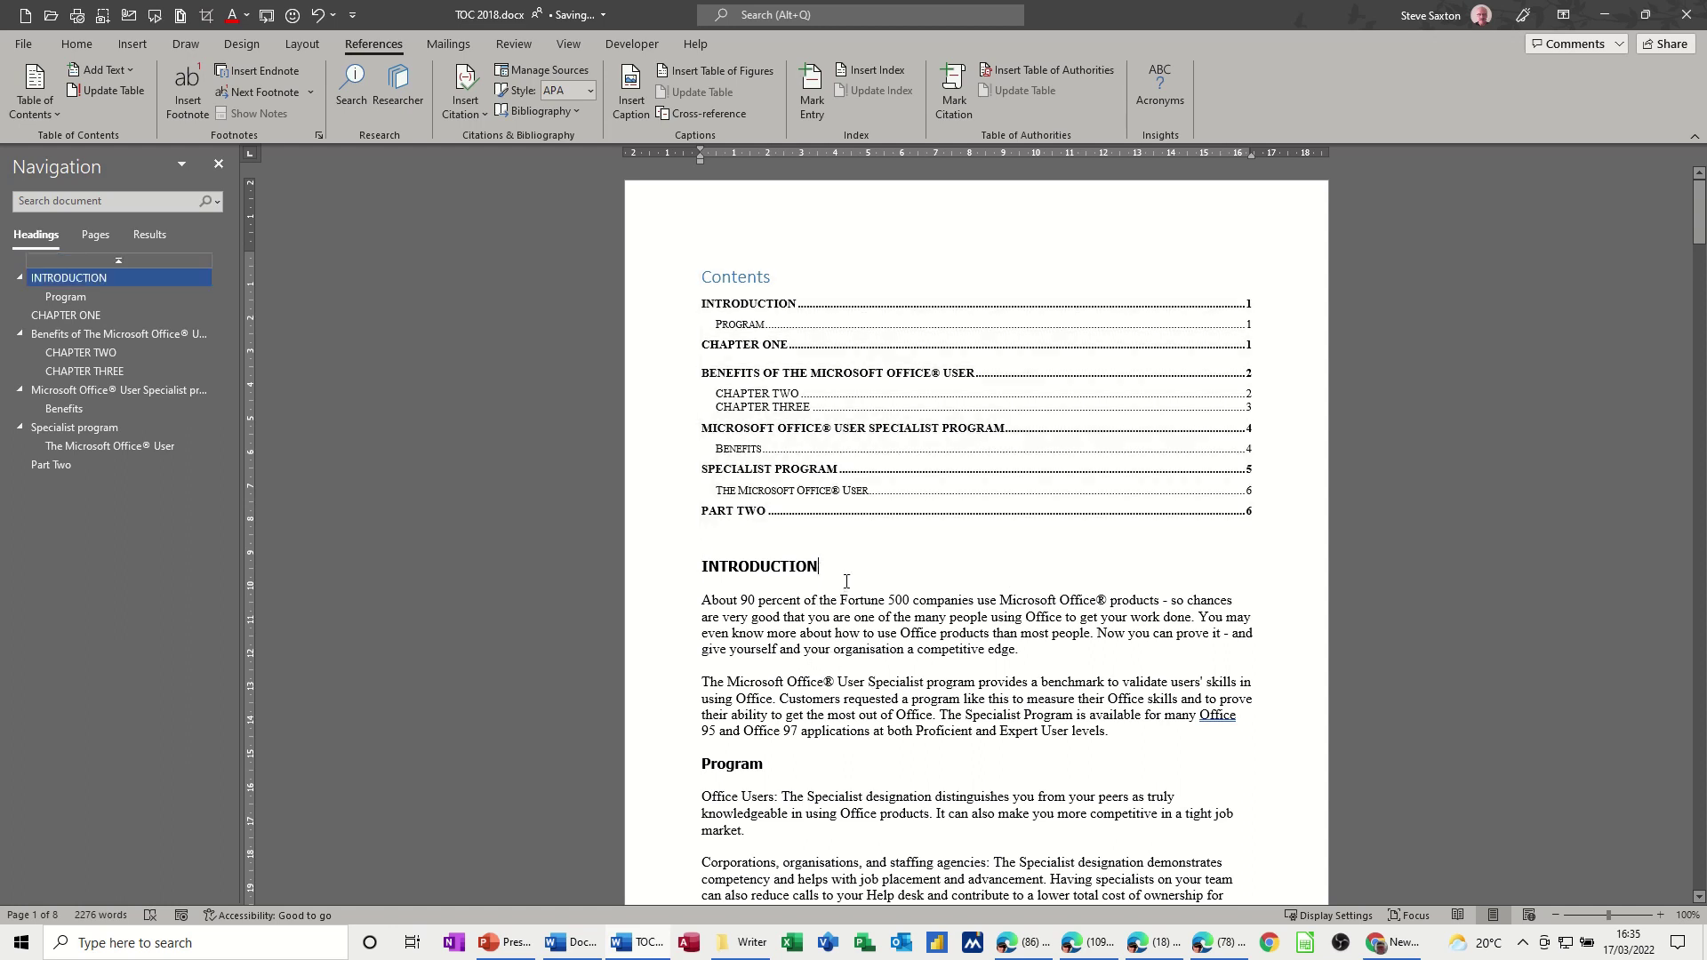
Step: Change INTRODUCTION to INTRODUCTIONs and update the entire table of contents
type("s")
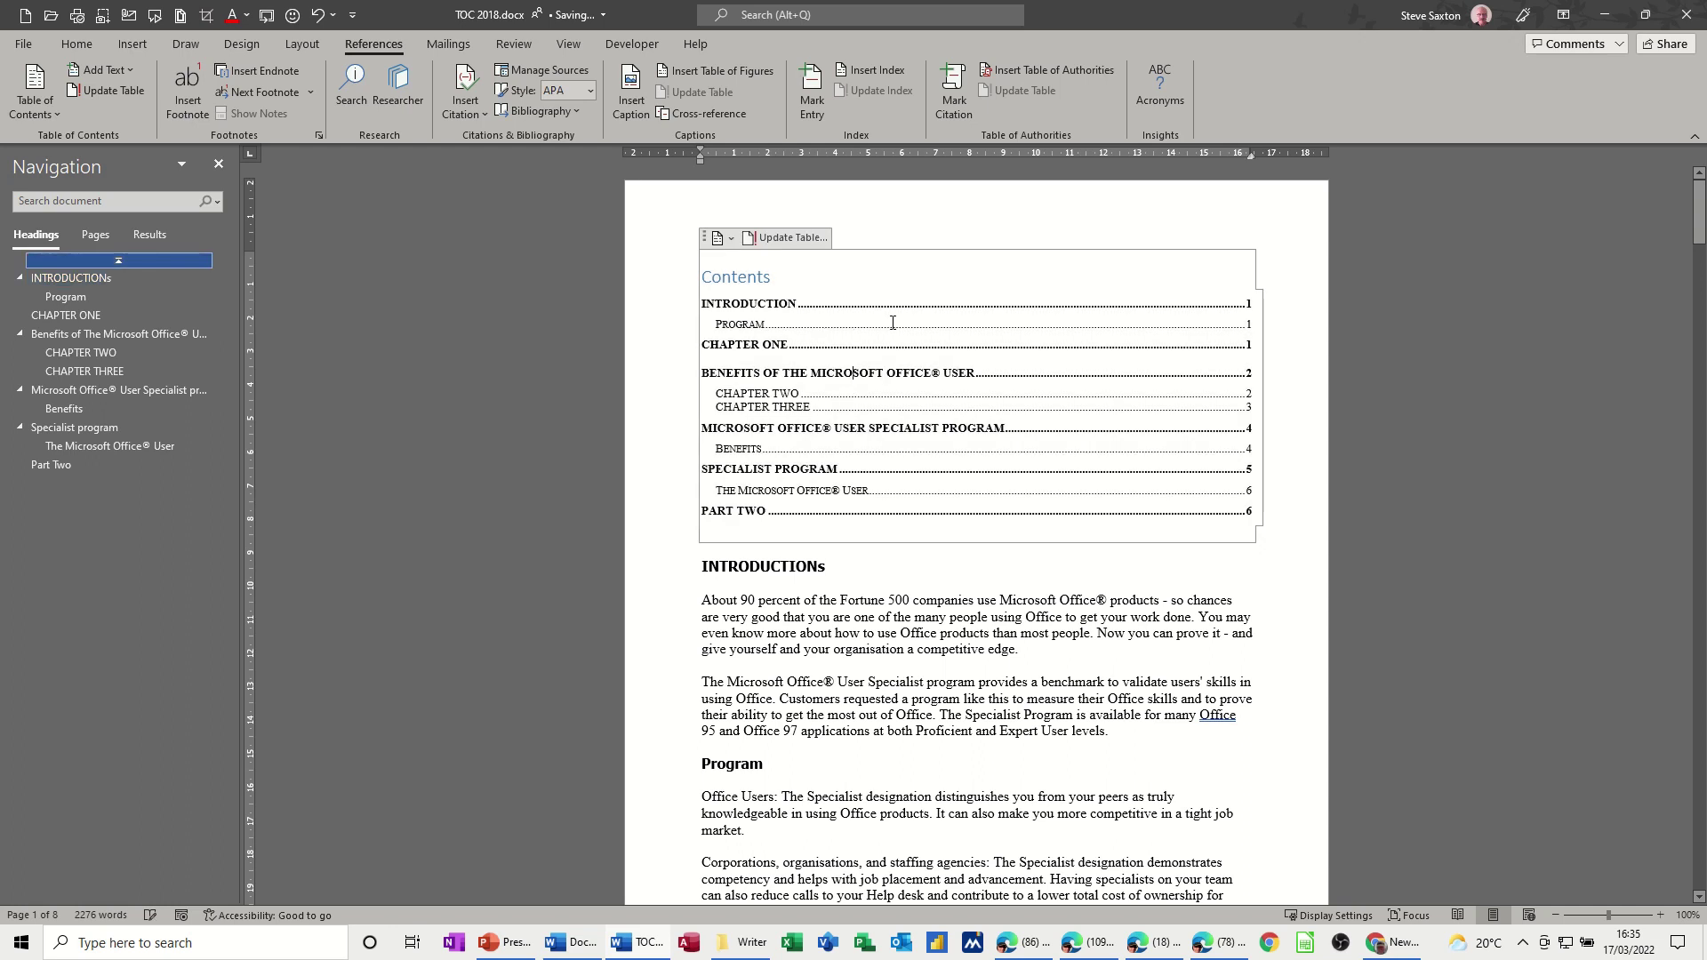
left_click(793, 242)
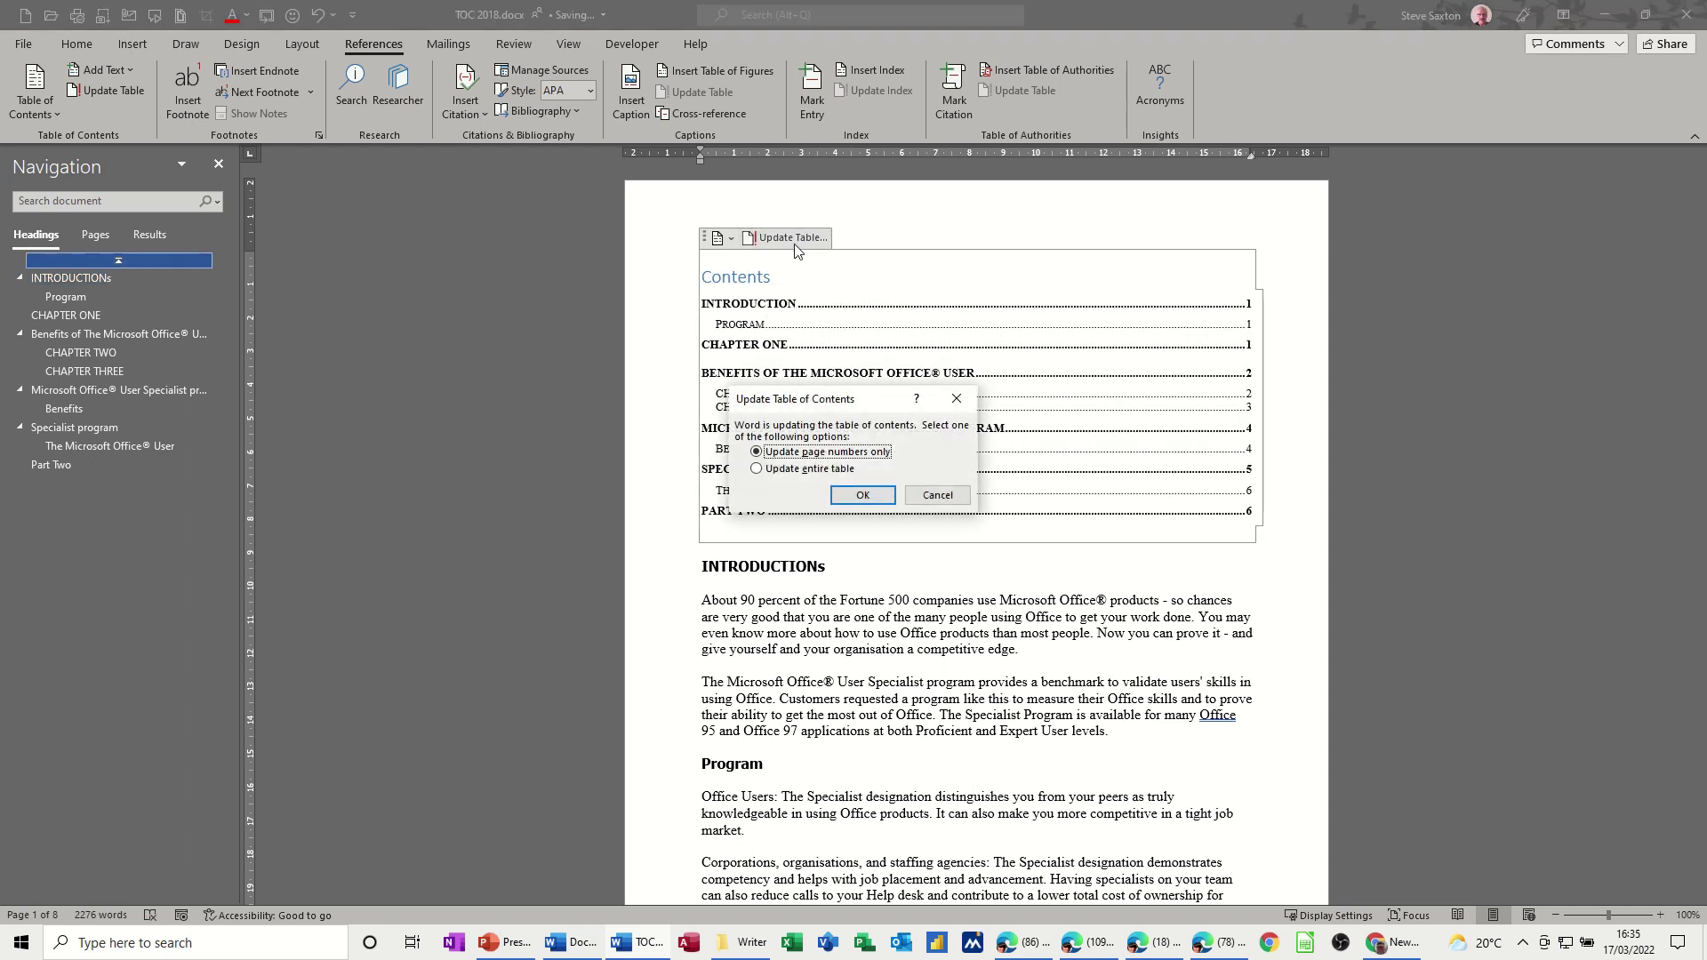
left_click(803, 473)
left_click(856, 493)
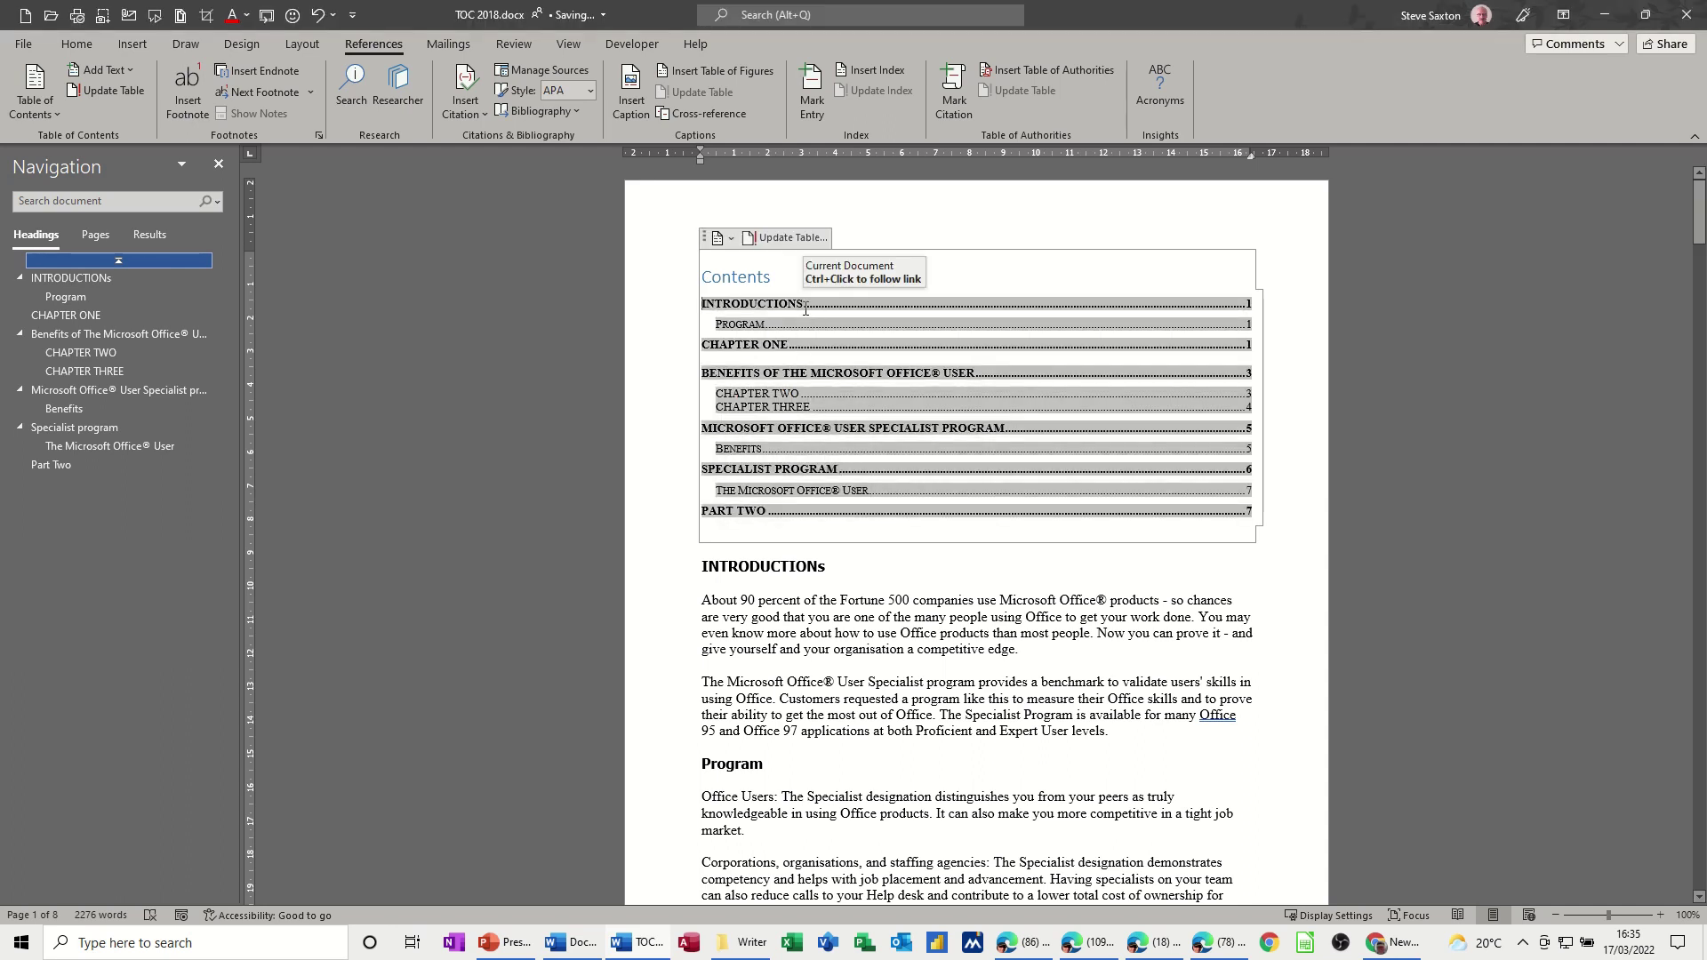
left_click(842, 668)
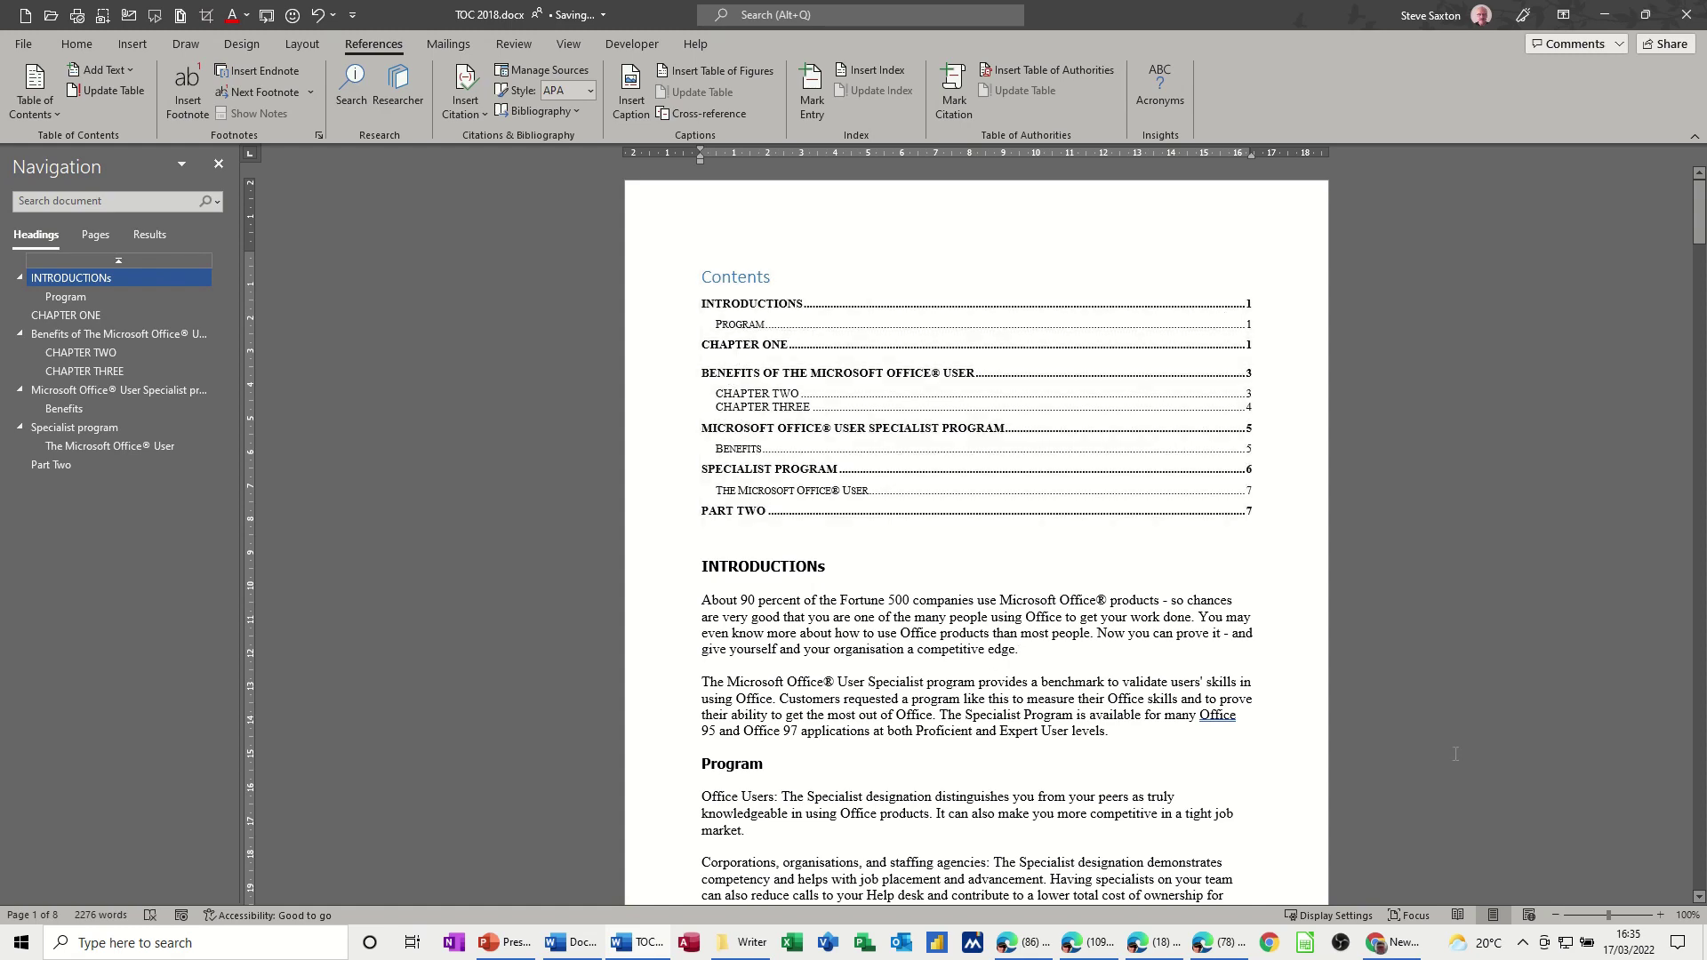
Step: Insert a page break before INTRODUCTIONs and update the contents page numbers
key("ctrl+Return")
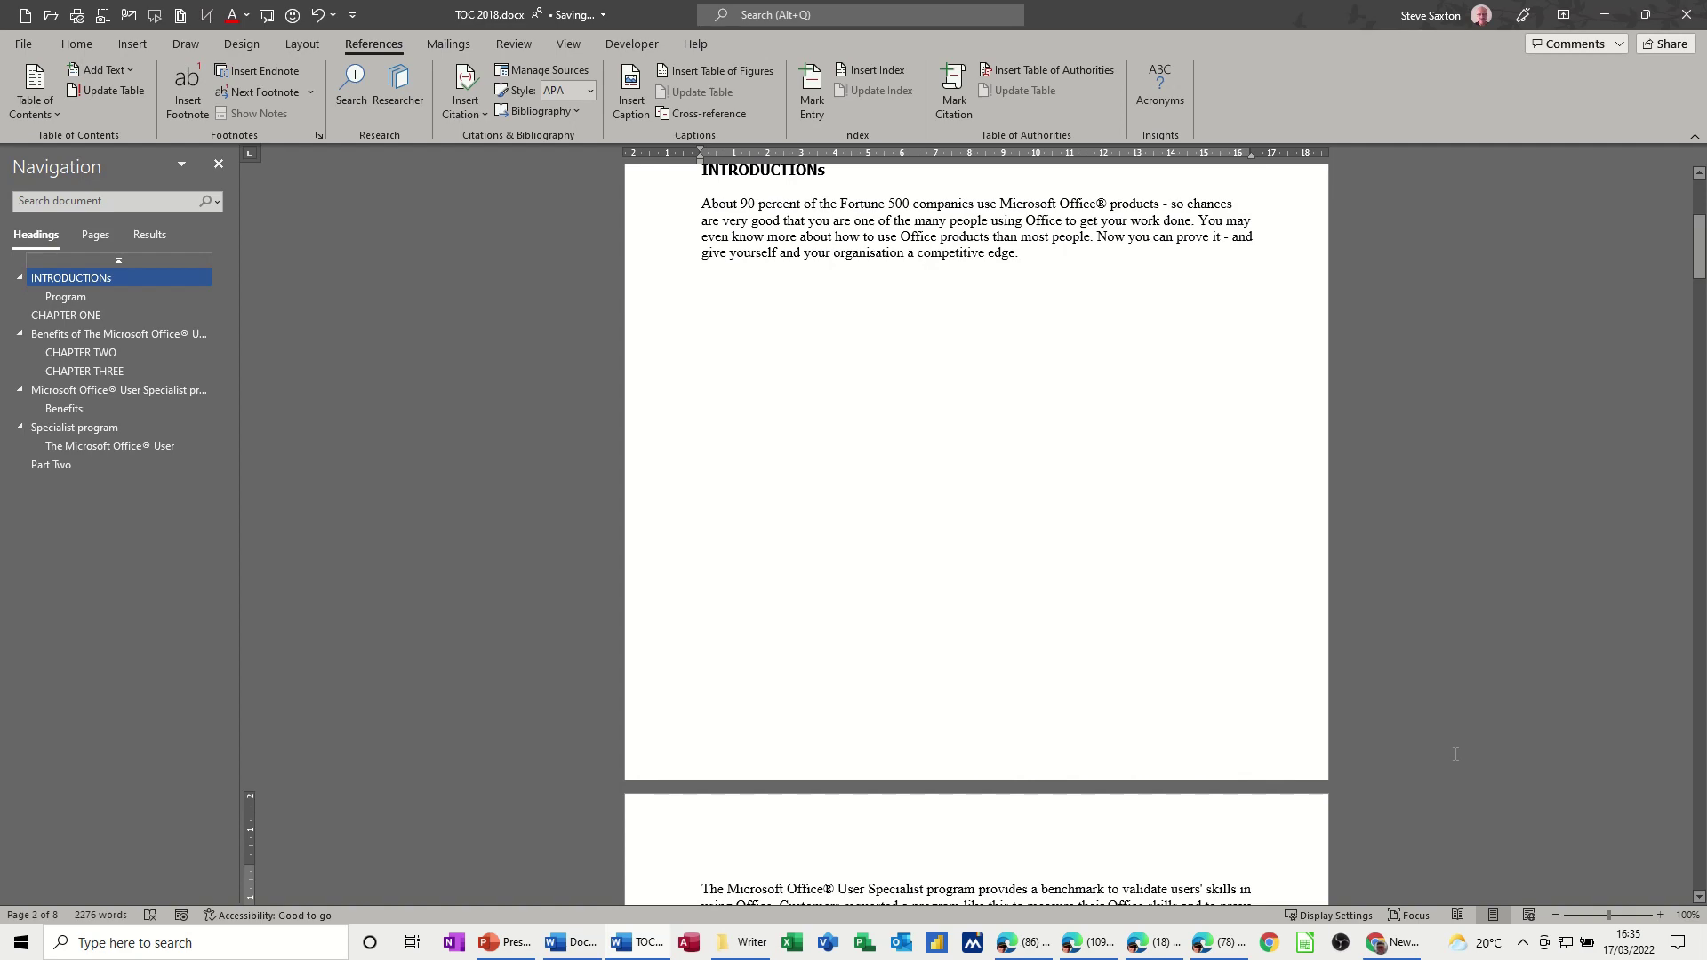
scroll(1223, 563, "up", 5)
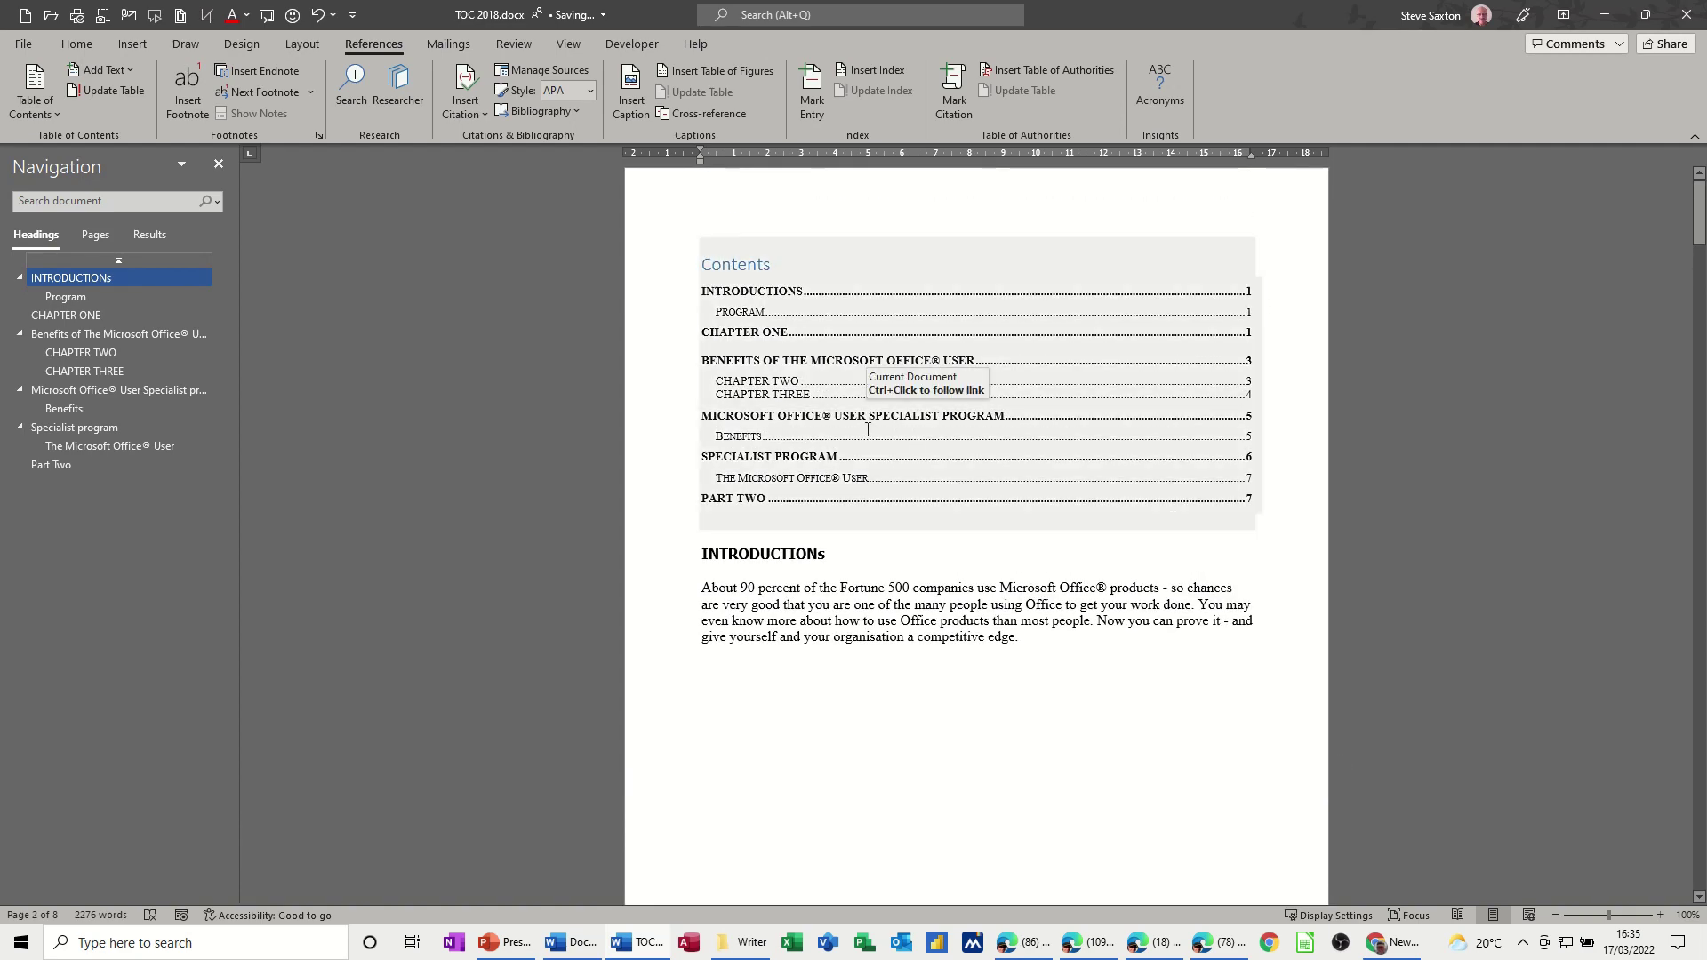
left_click(867, 430)
left_click(773, 226)
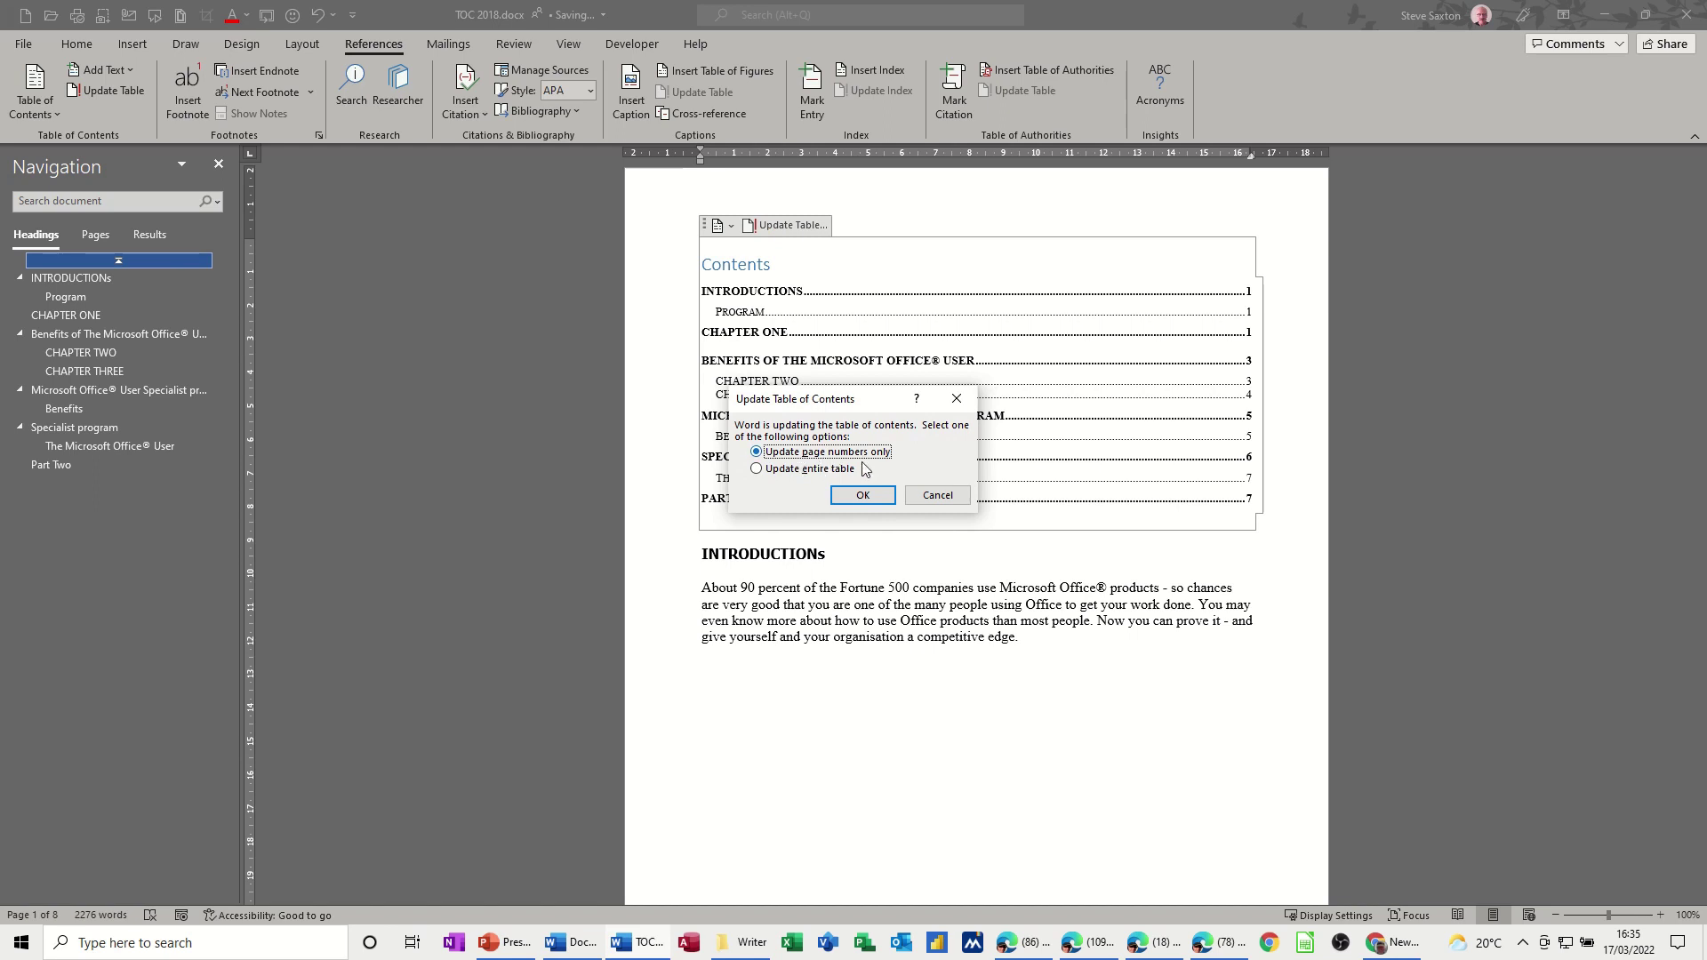
left_click(862, 495)
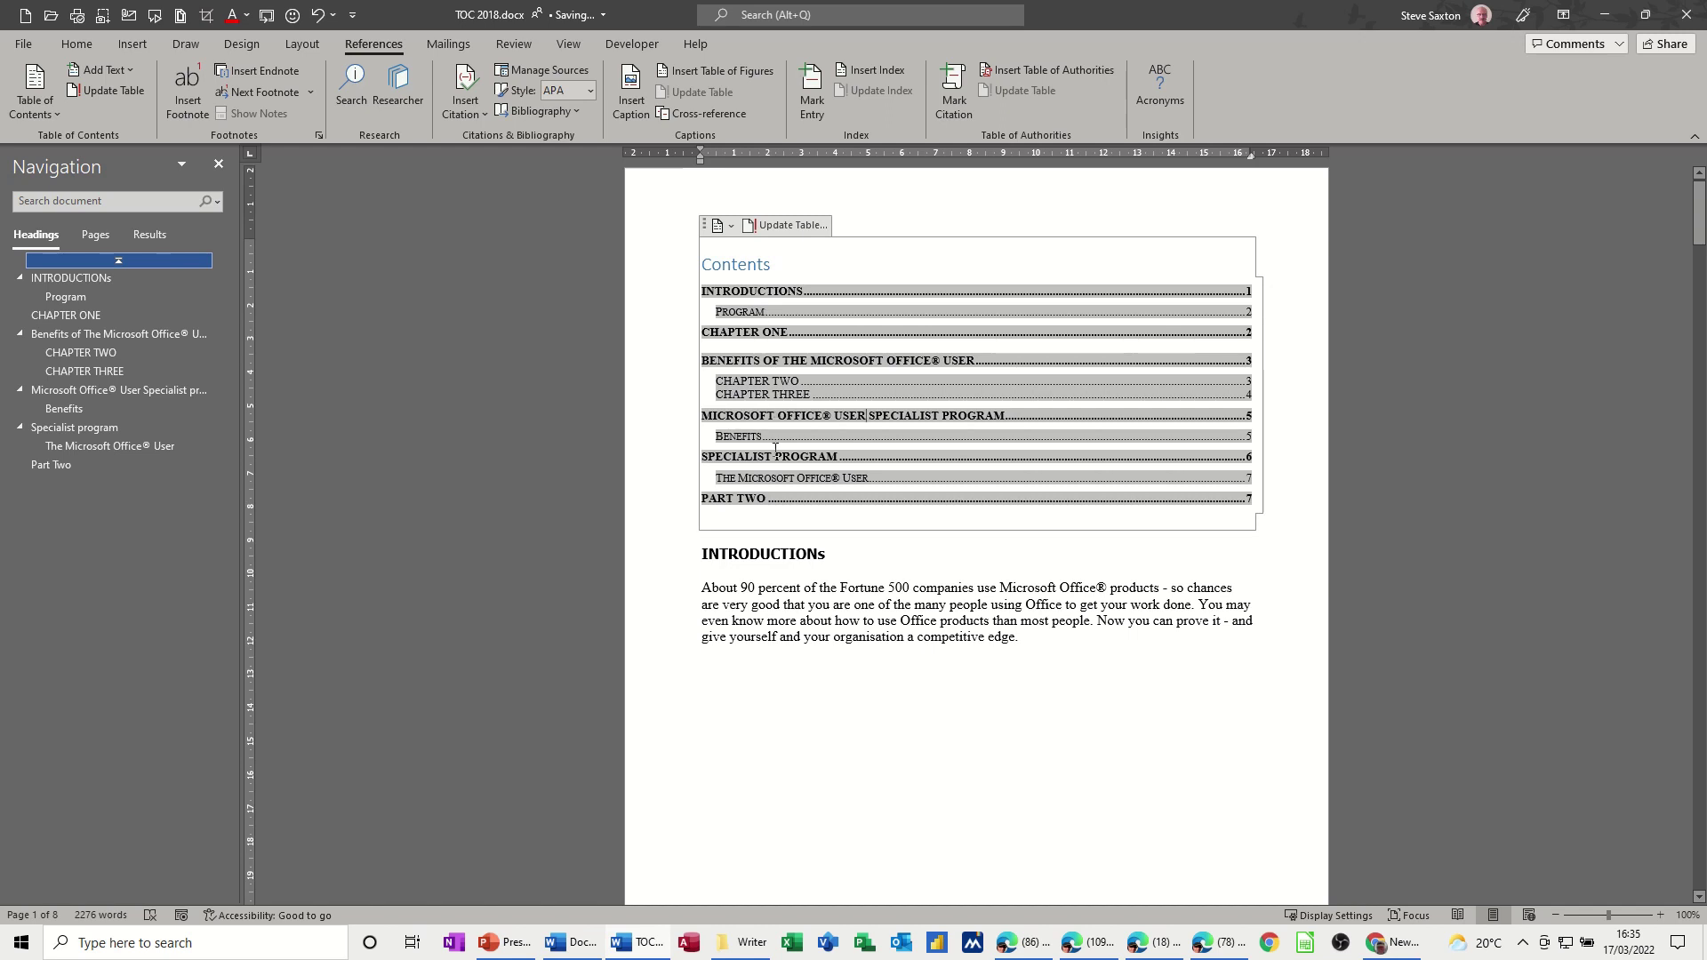
Step: Delete the empty line under the opening paragraph and update page numbers only
left_click(1016, 651)
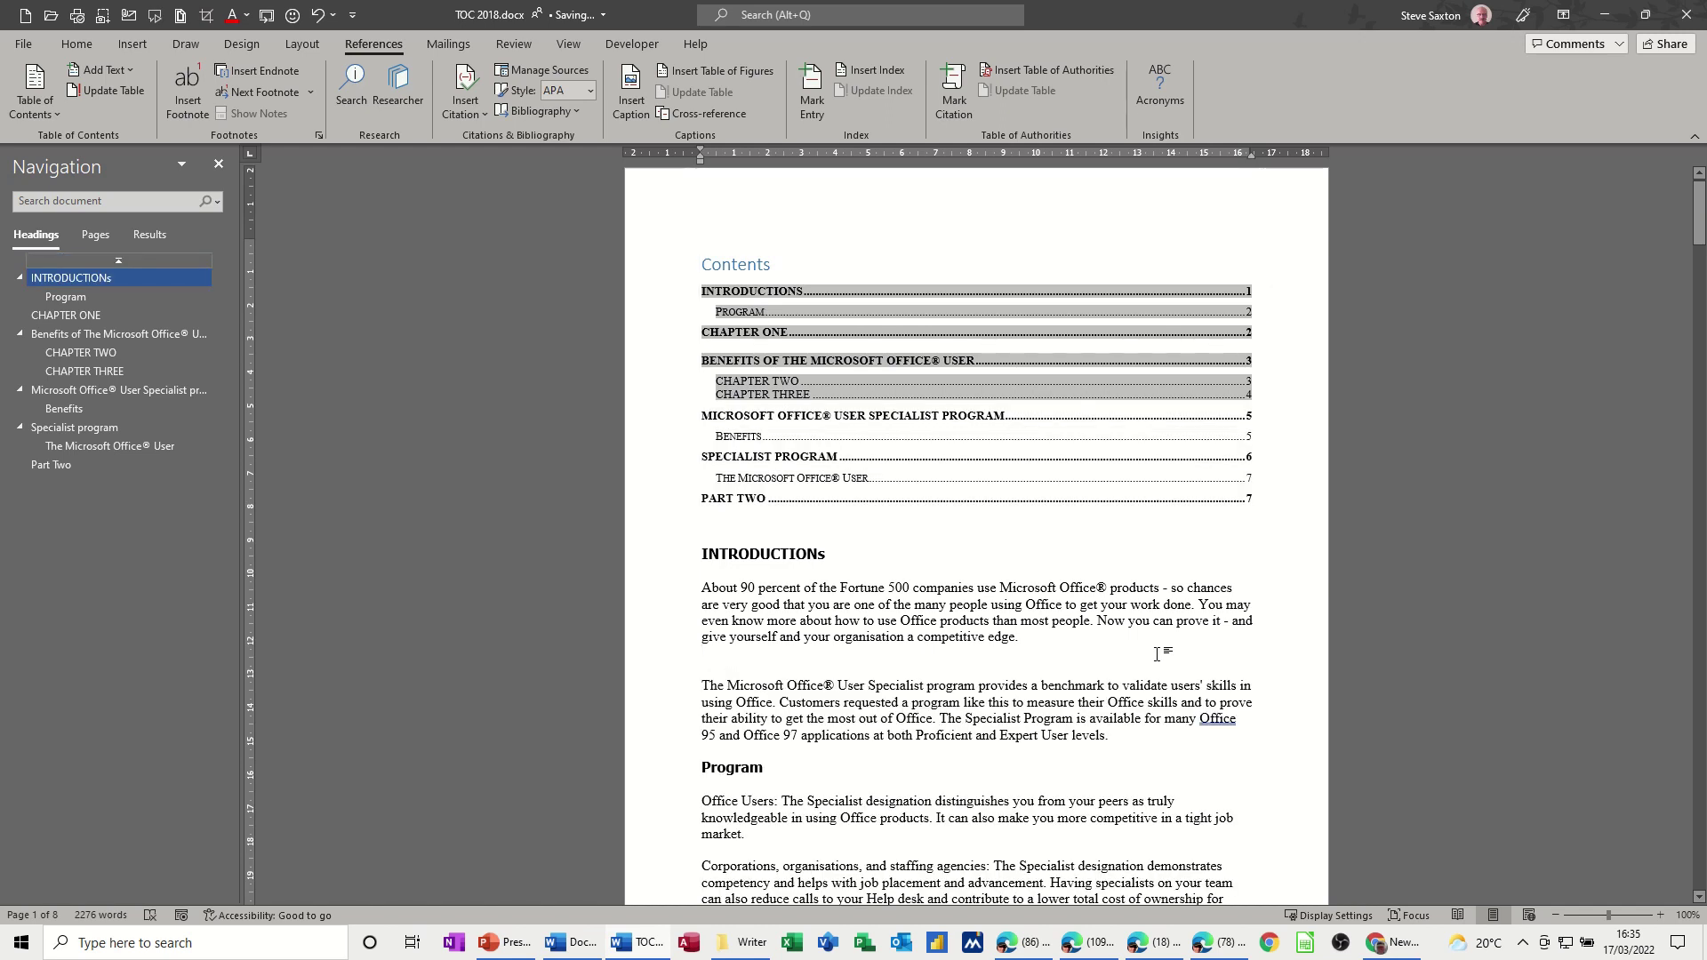
key("BackSpace")
left_click(934, 391)
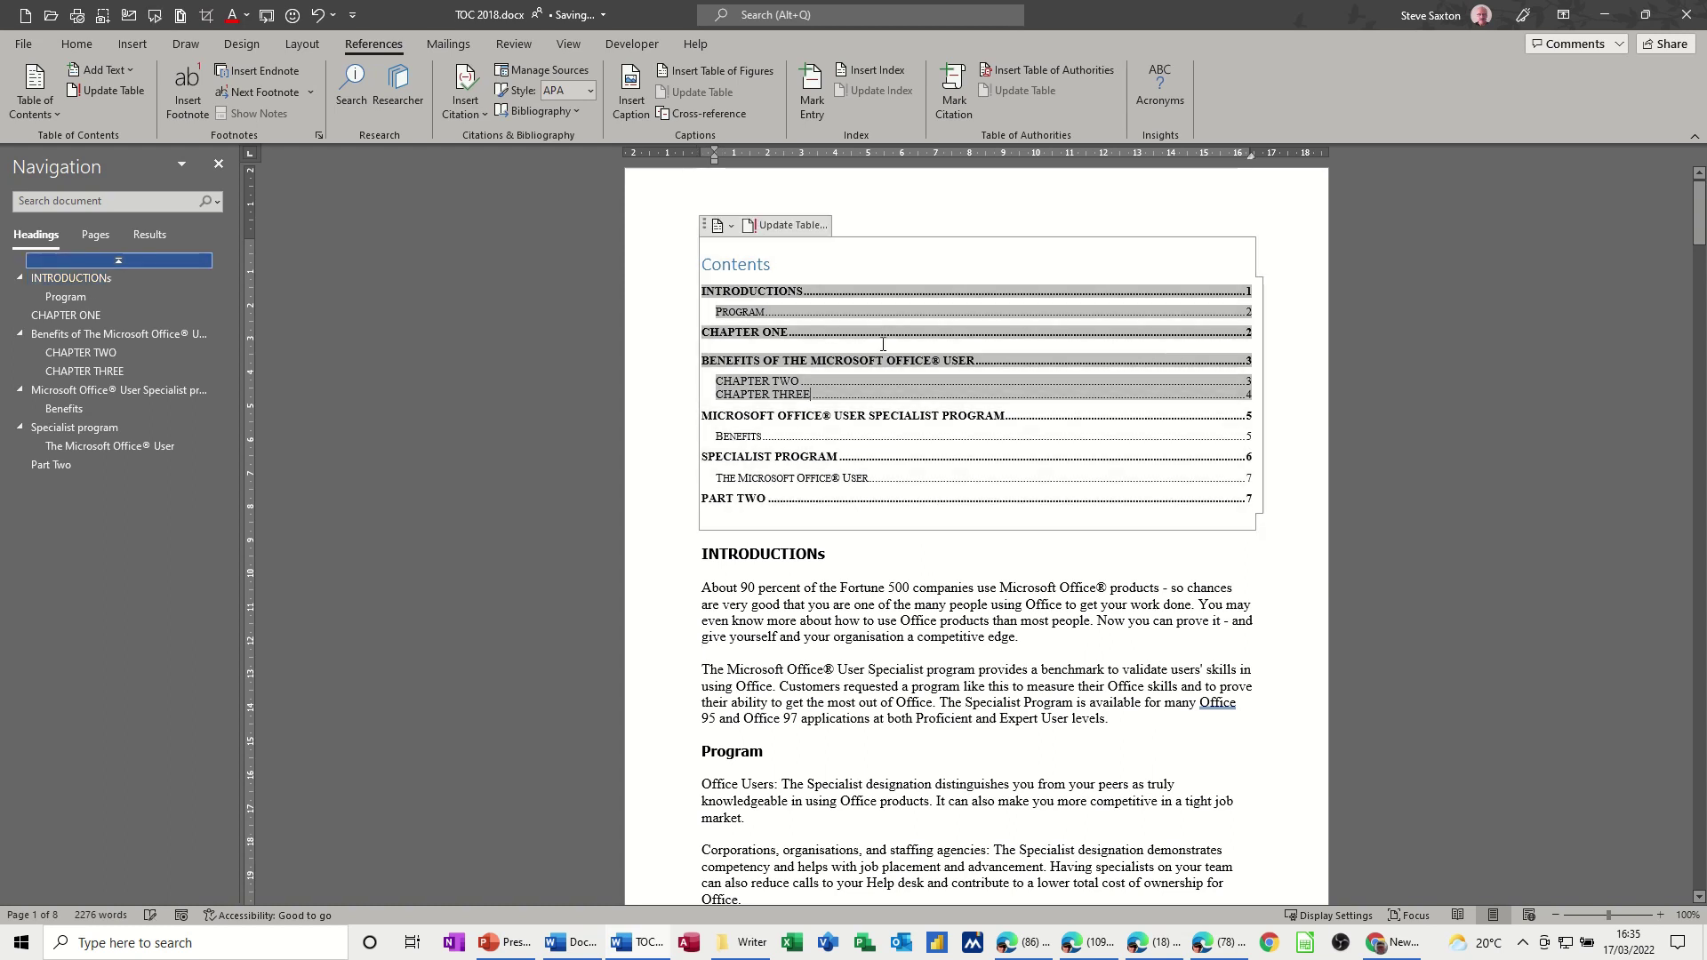
left_click(791, 225)
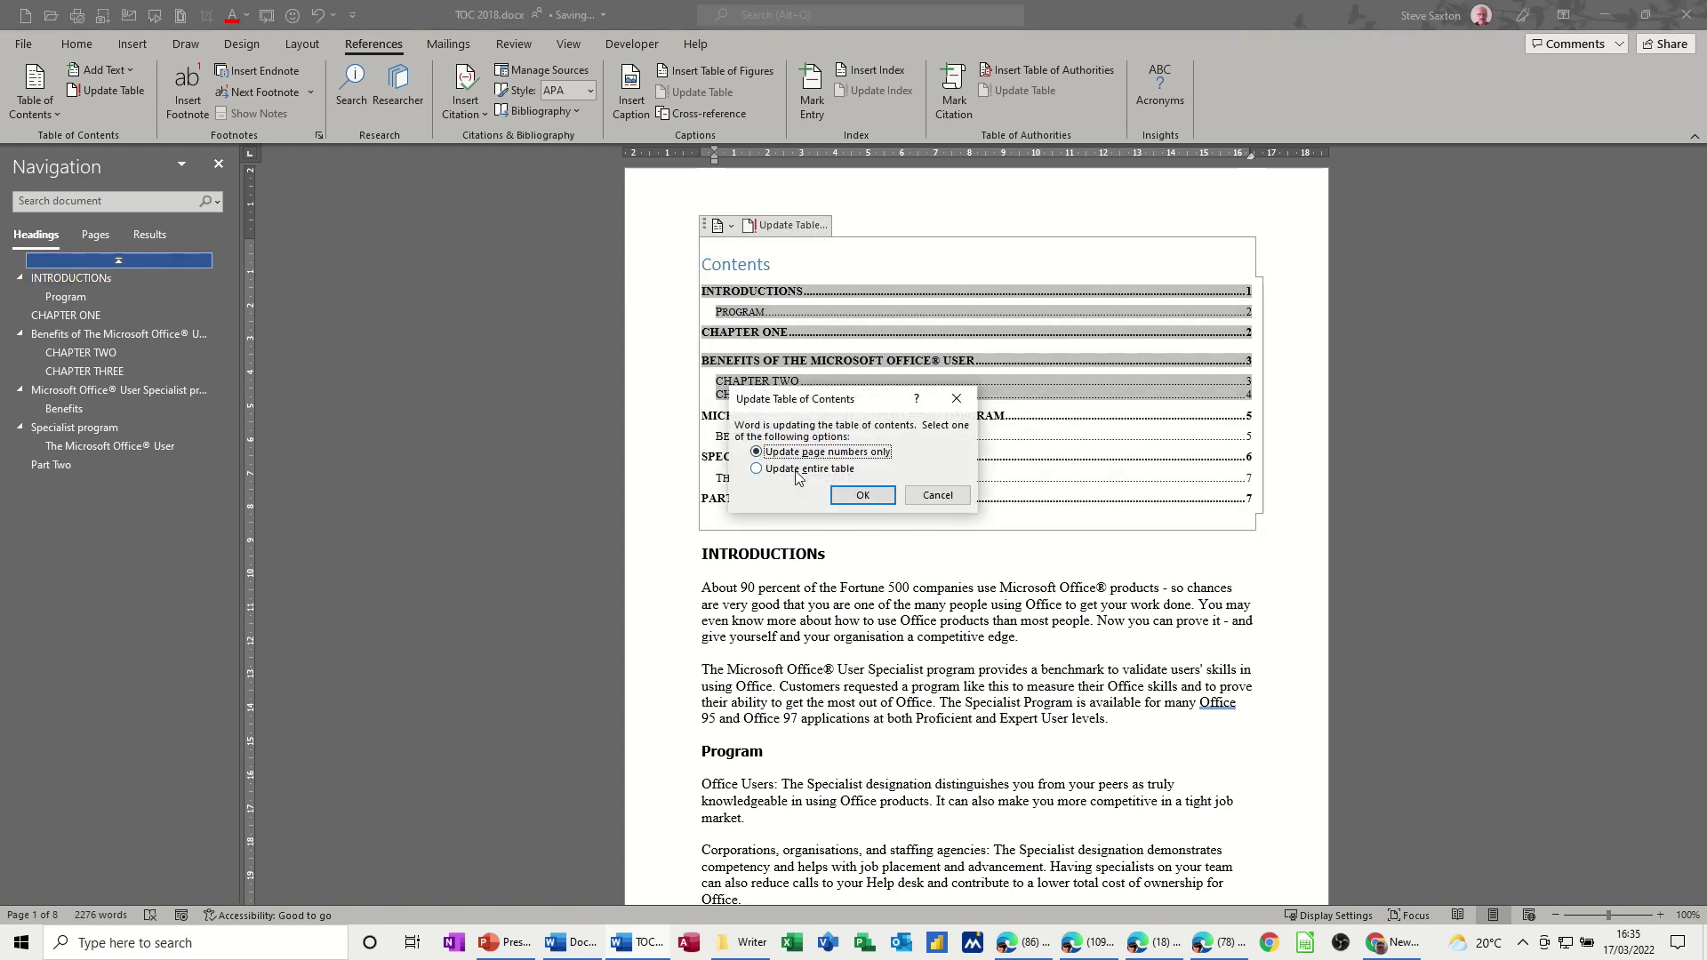
left_click(863, 496)
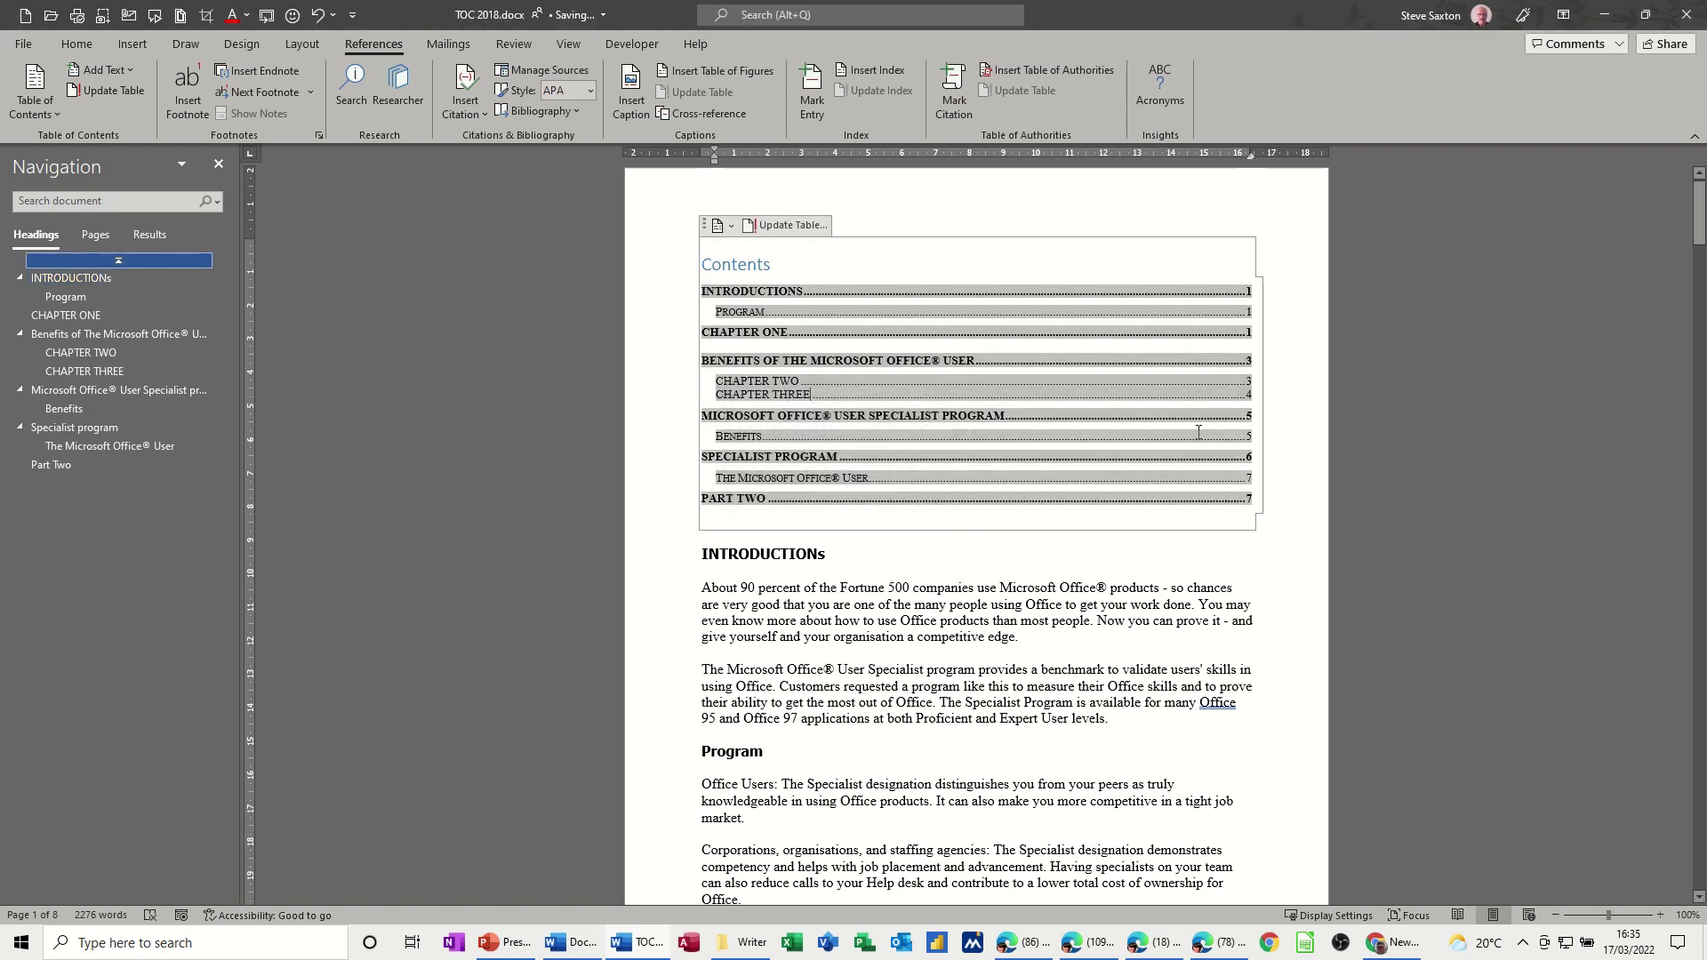
left_click(1012, 566)
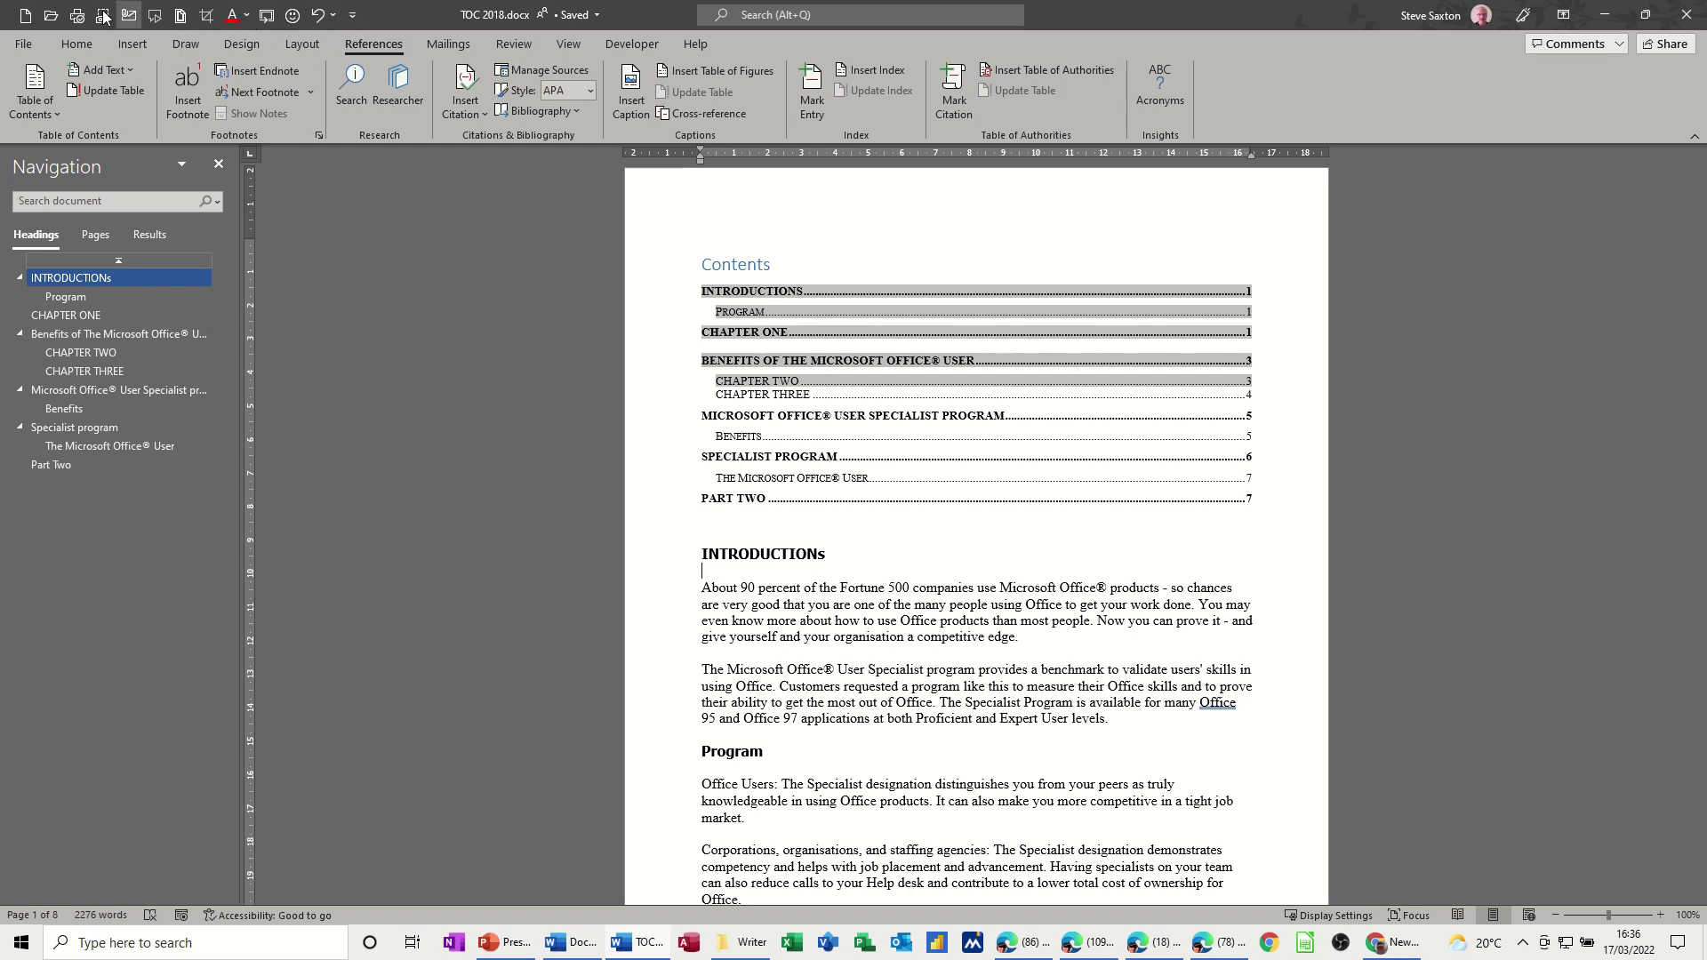
left_click(353, 16)
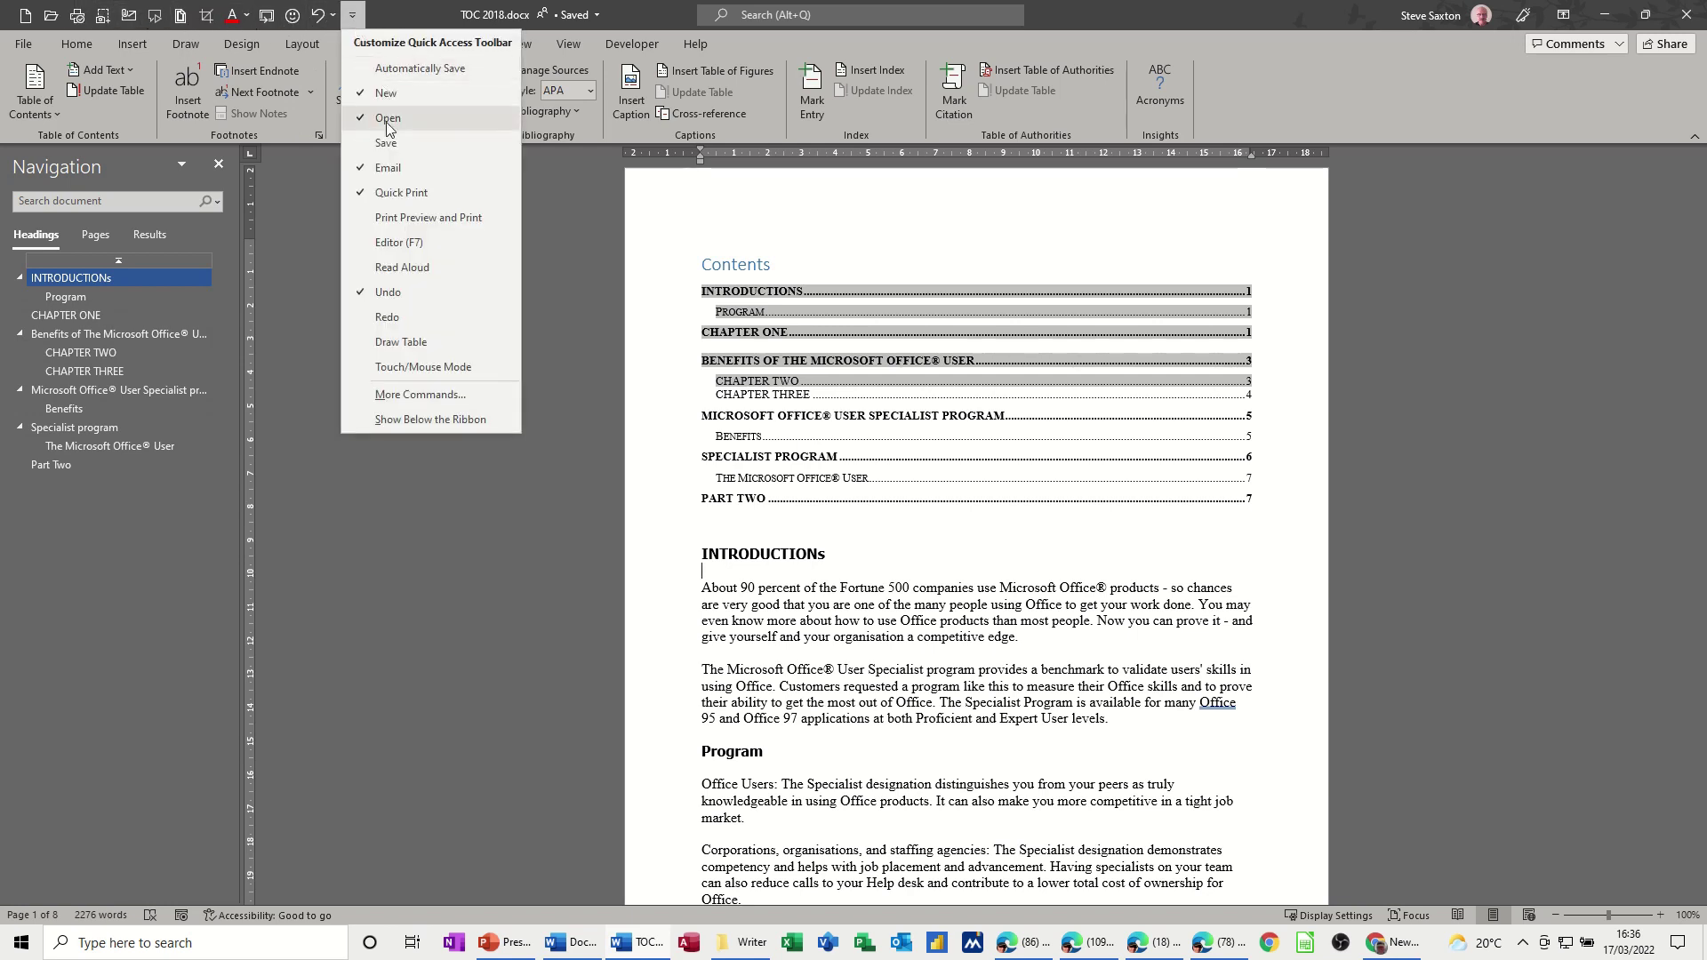
left_click(407, 393)
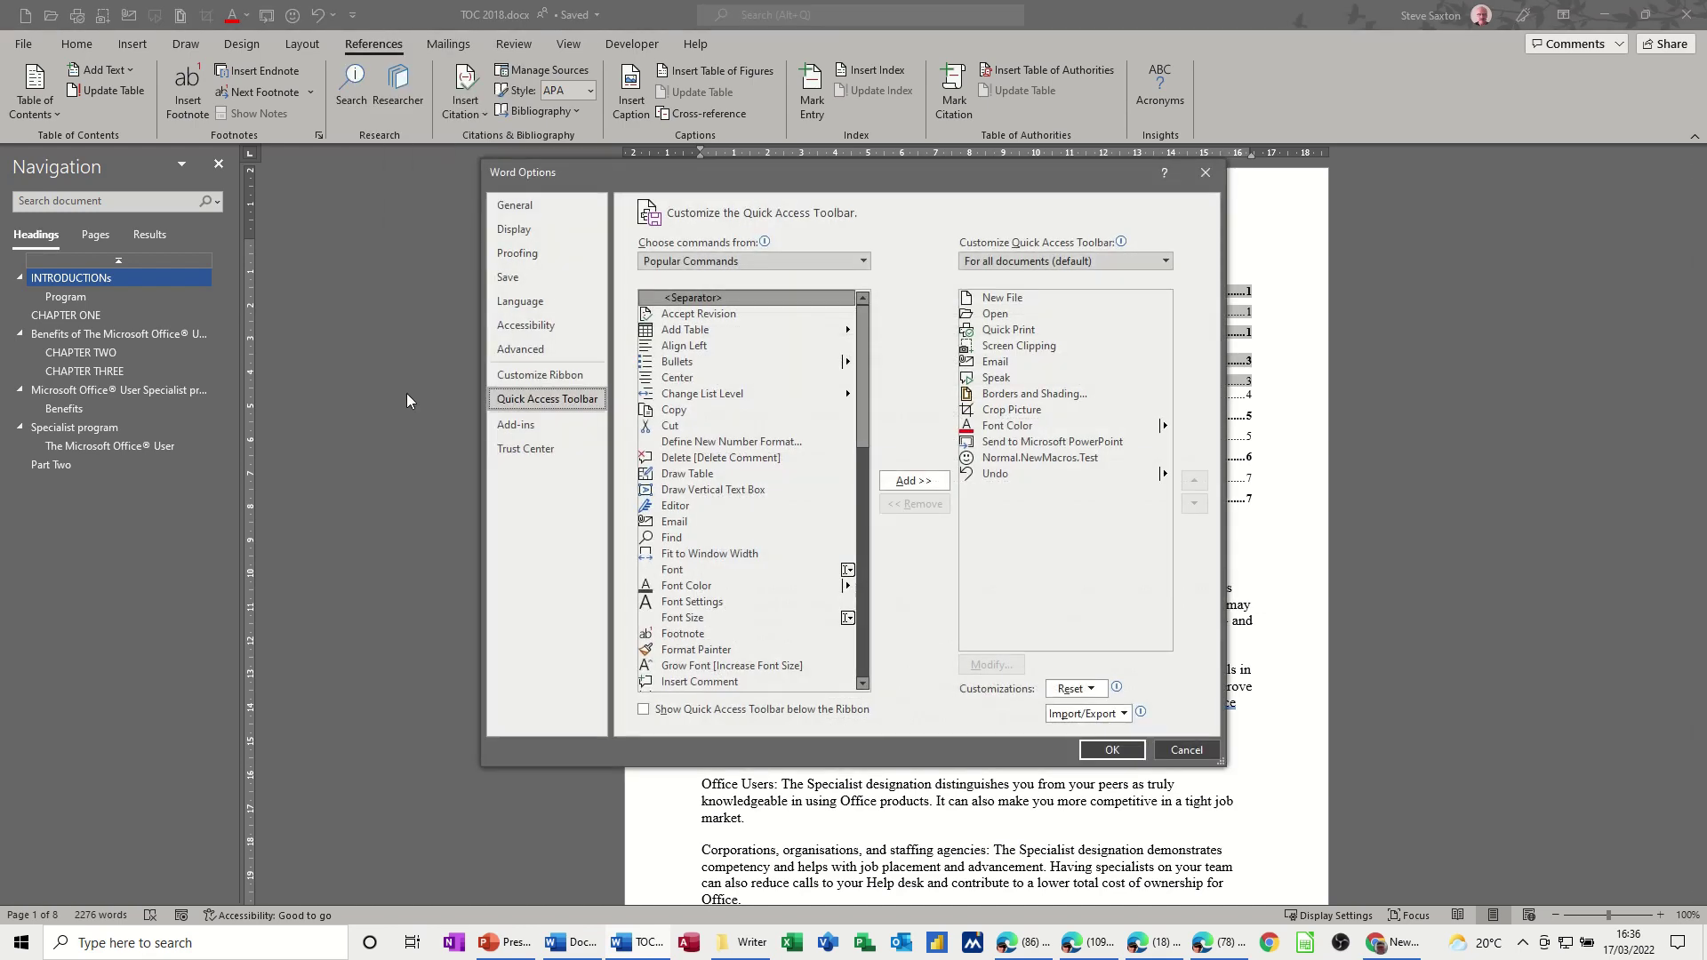
left_click(760, 263)
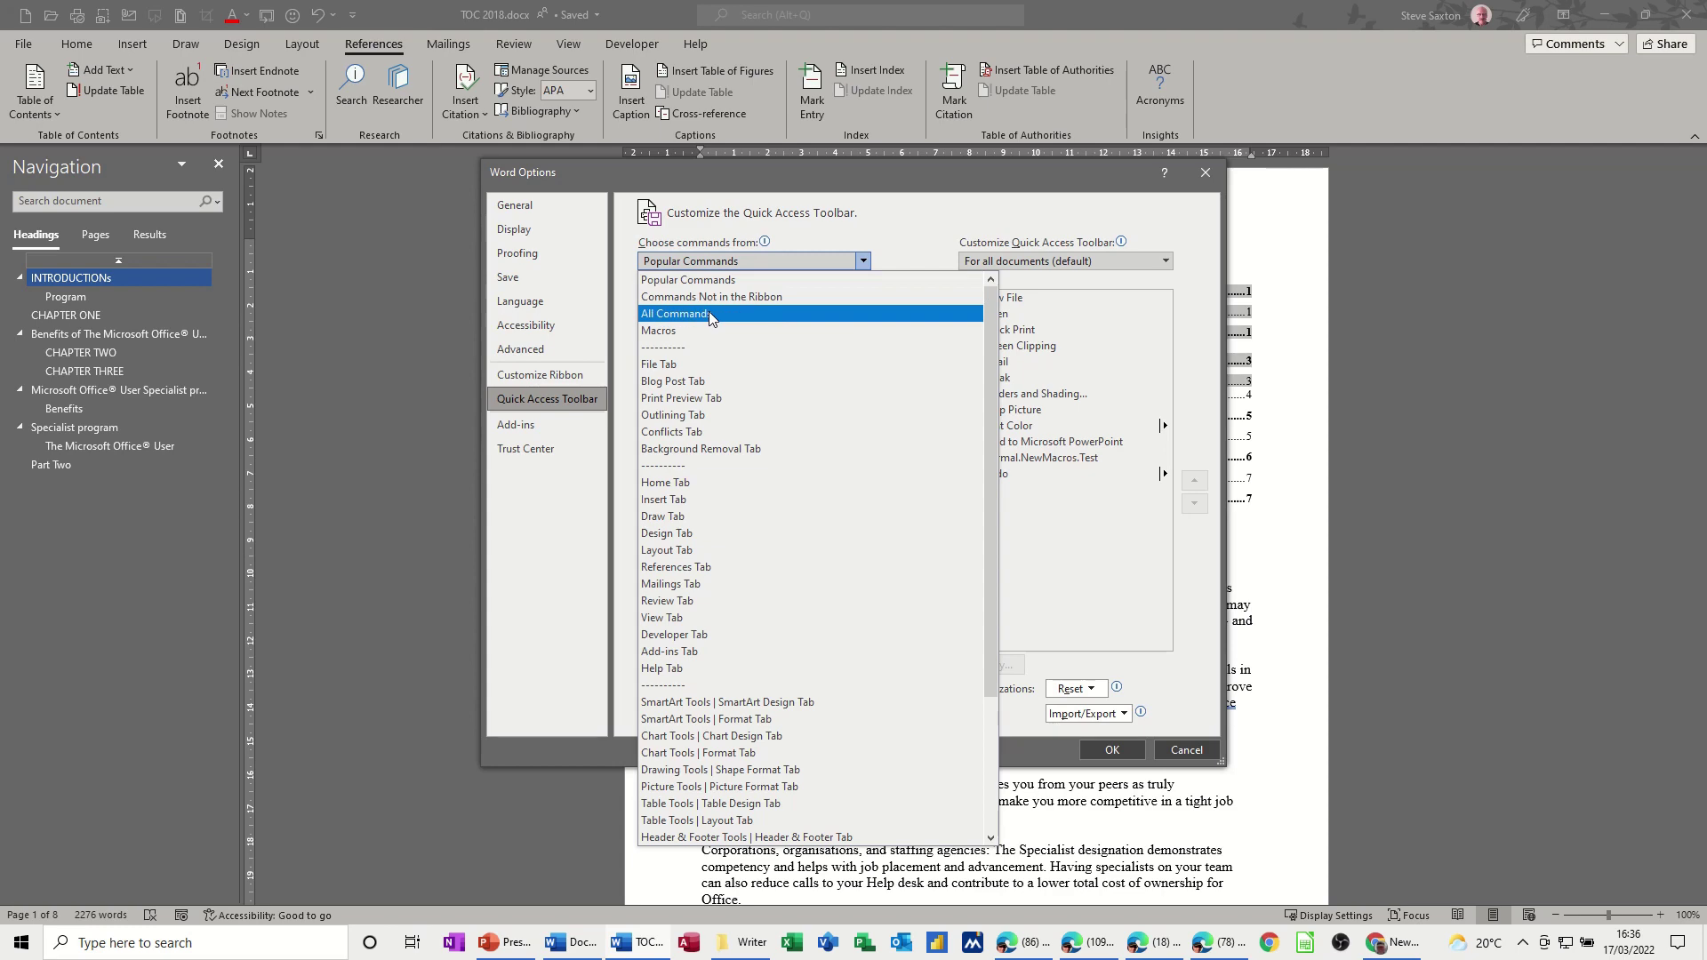
key("Escape")
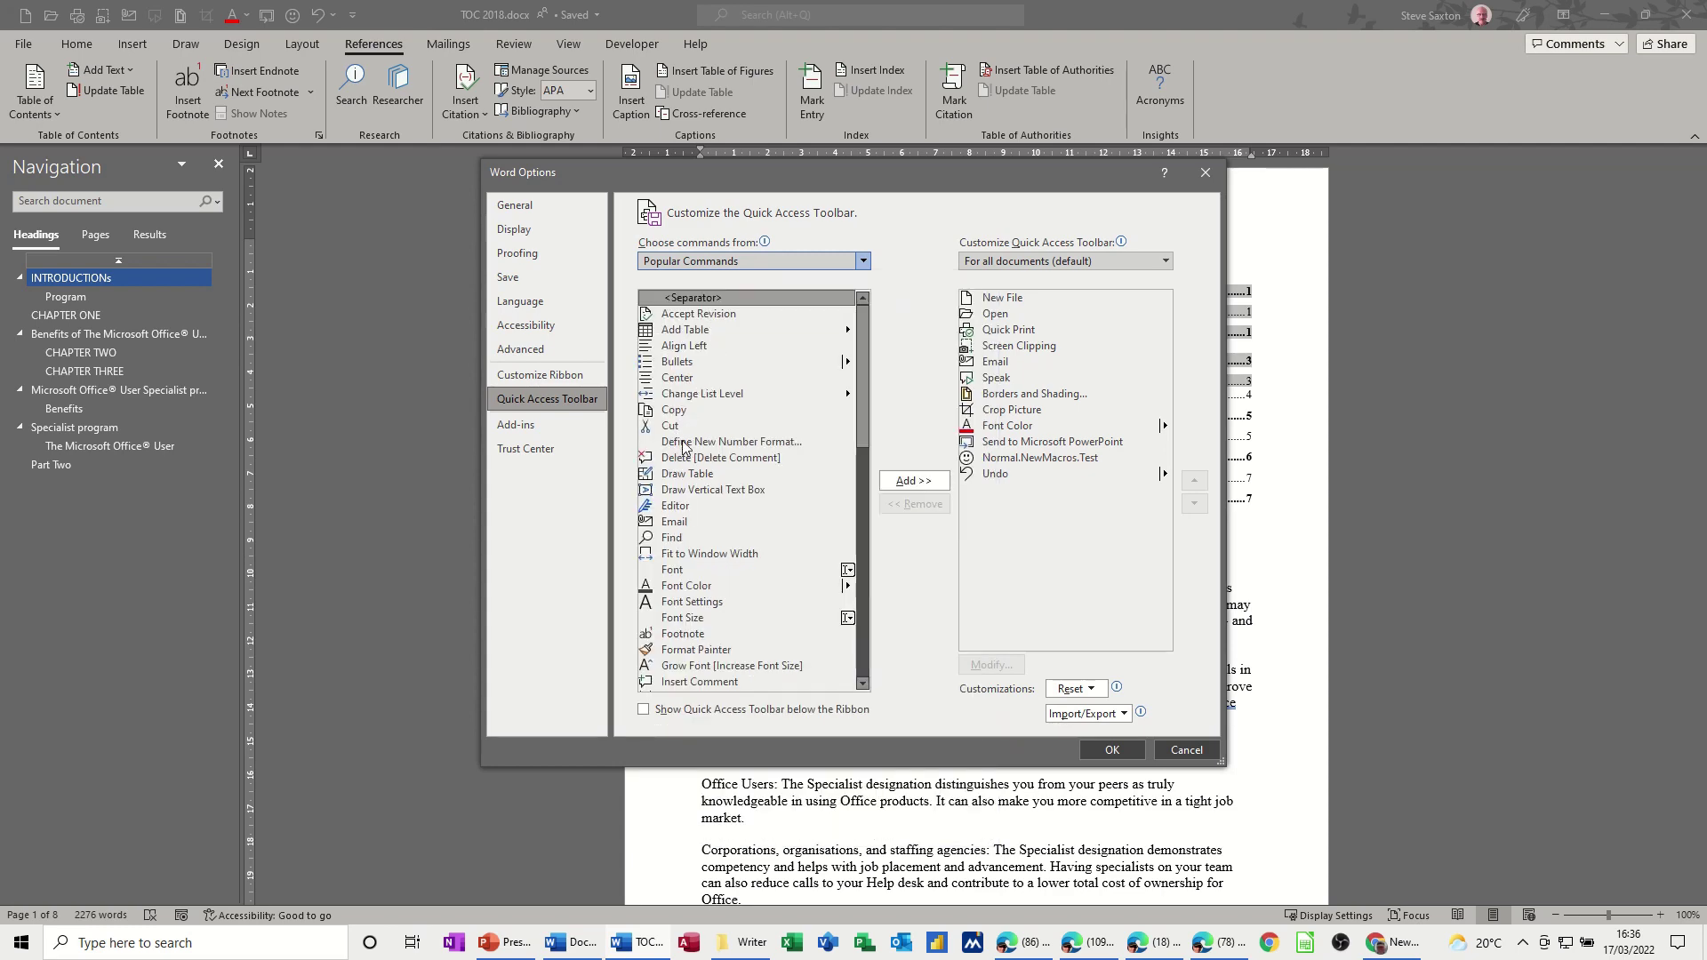
key("Down")
key("Down")
key("s")
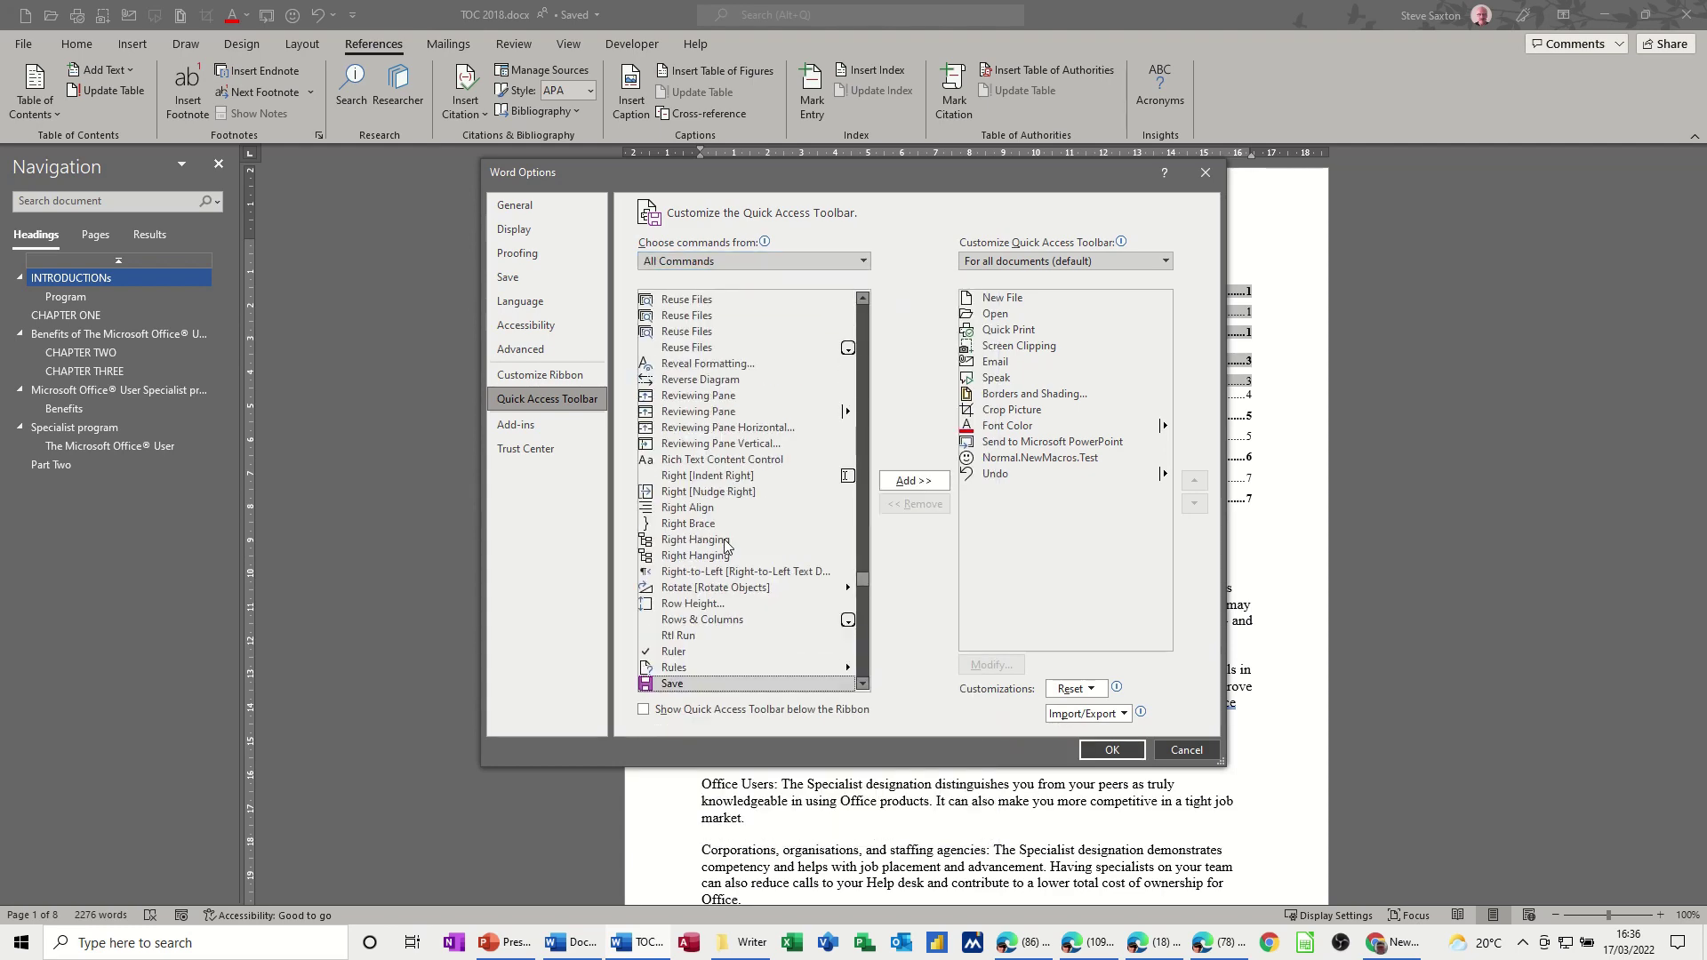
scroll(729, 558, "down", 1)
scroll(728, 558, "down", 9)
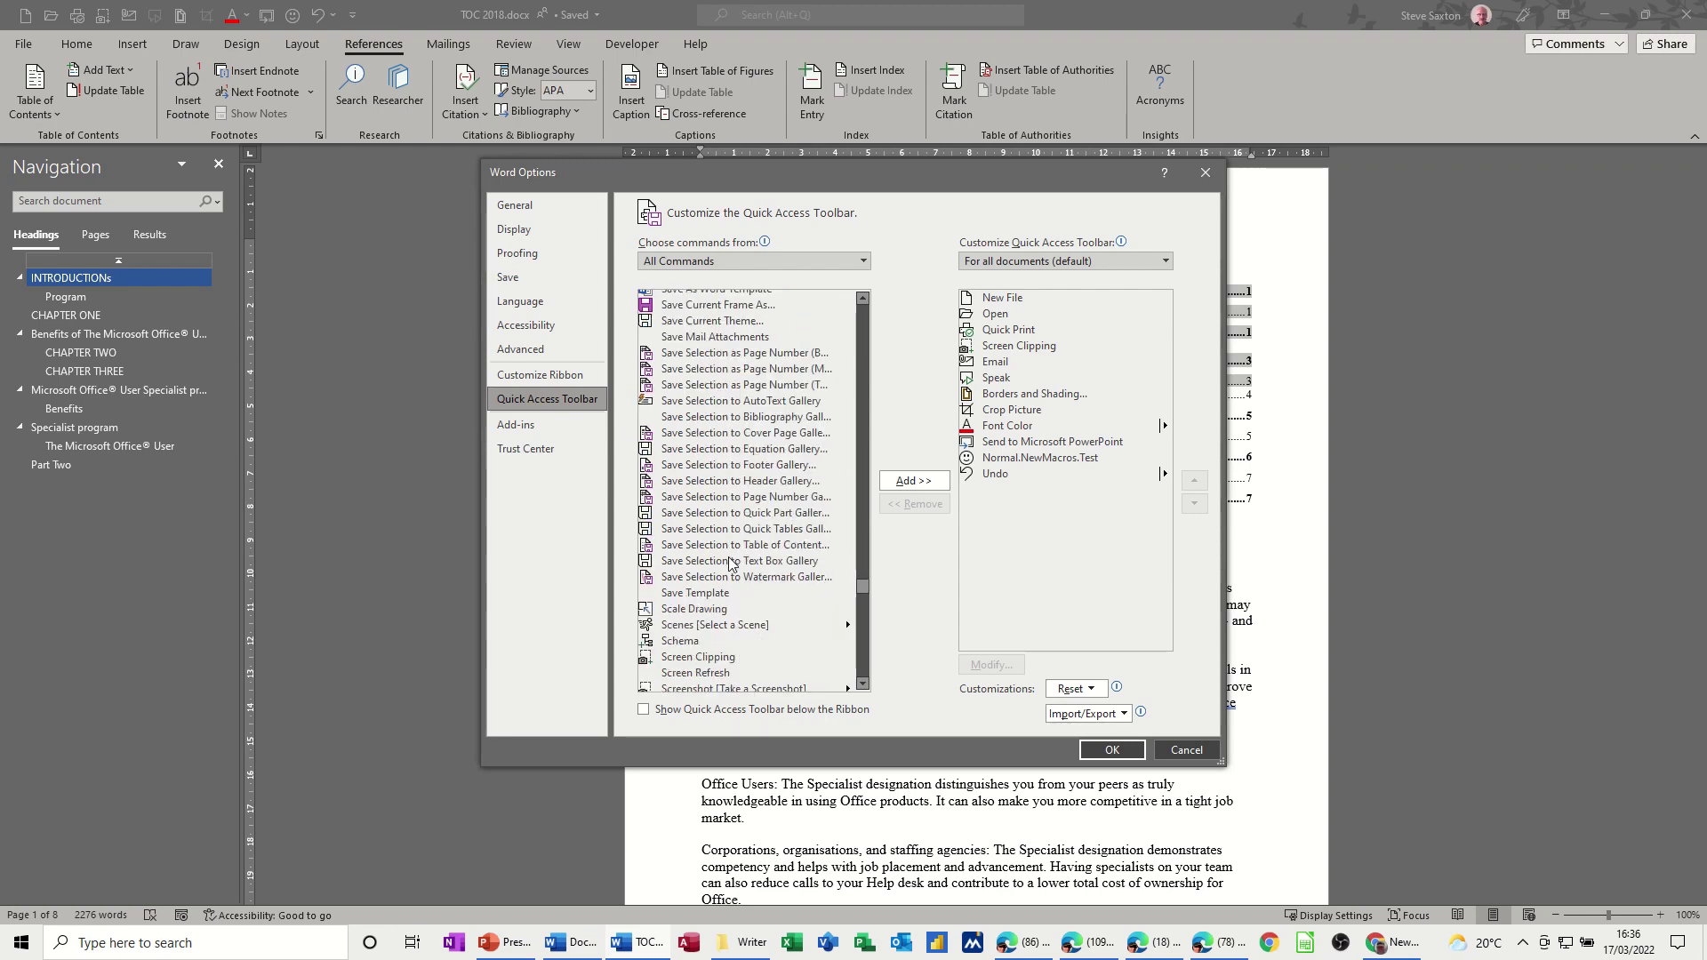
scroll(729, 561, "down", 3)
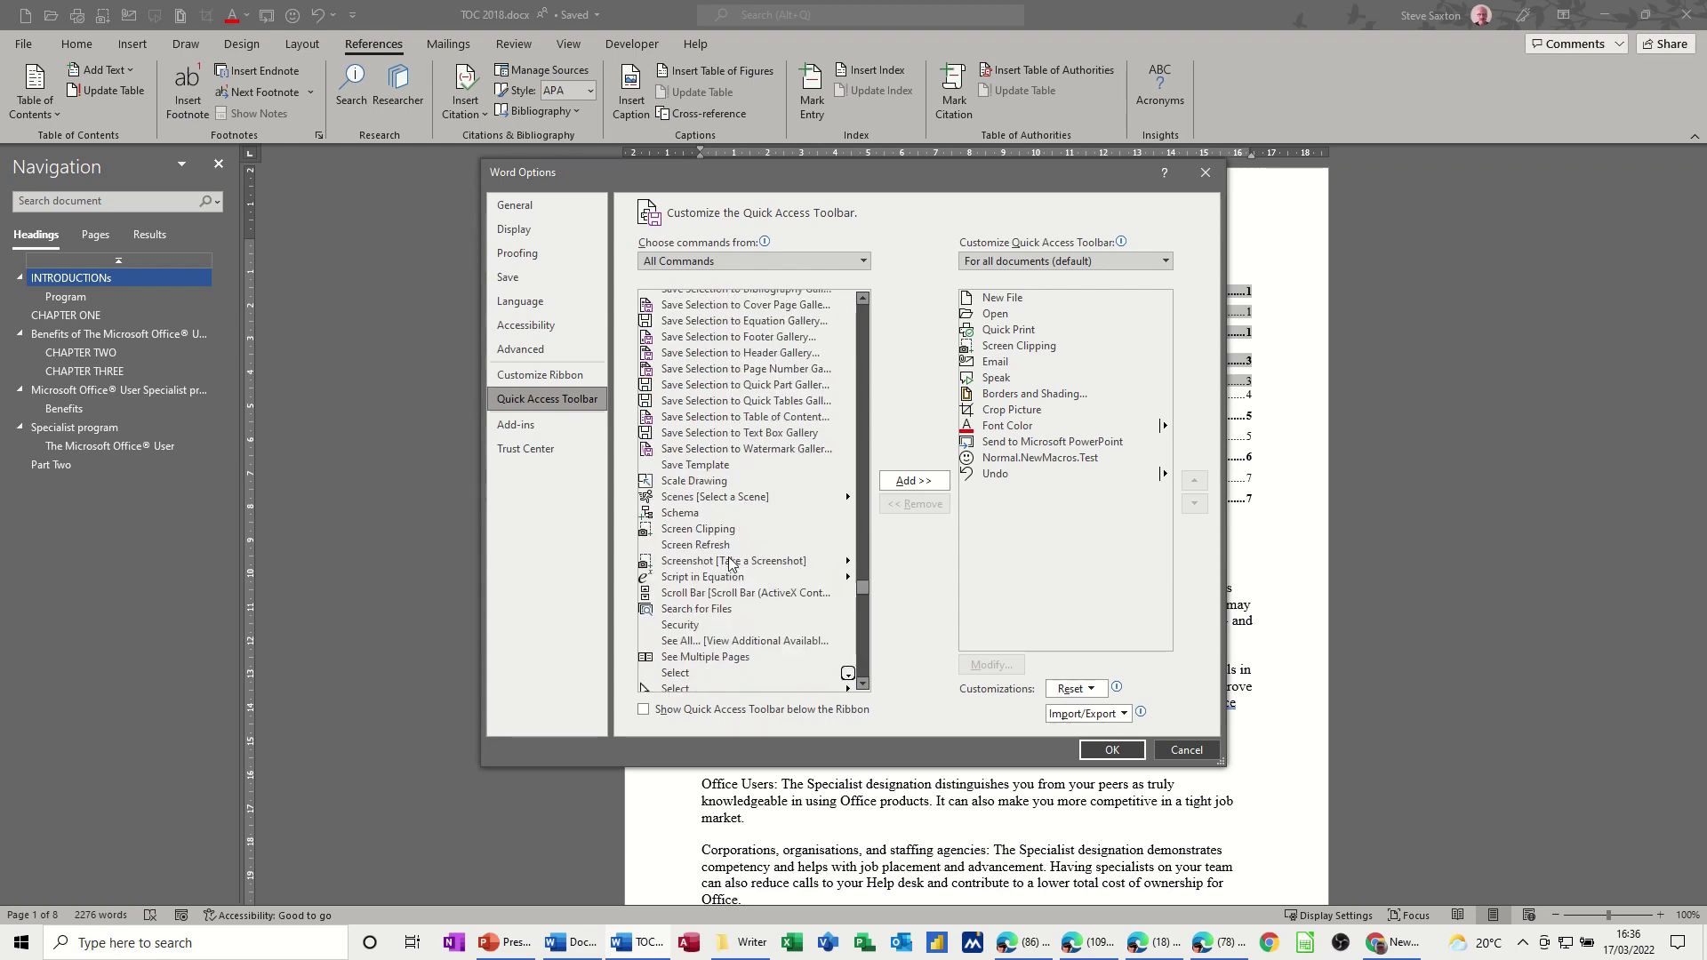
scroll(729, 562, "down", 5)
scroll(729, 558, "down", 6)
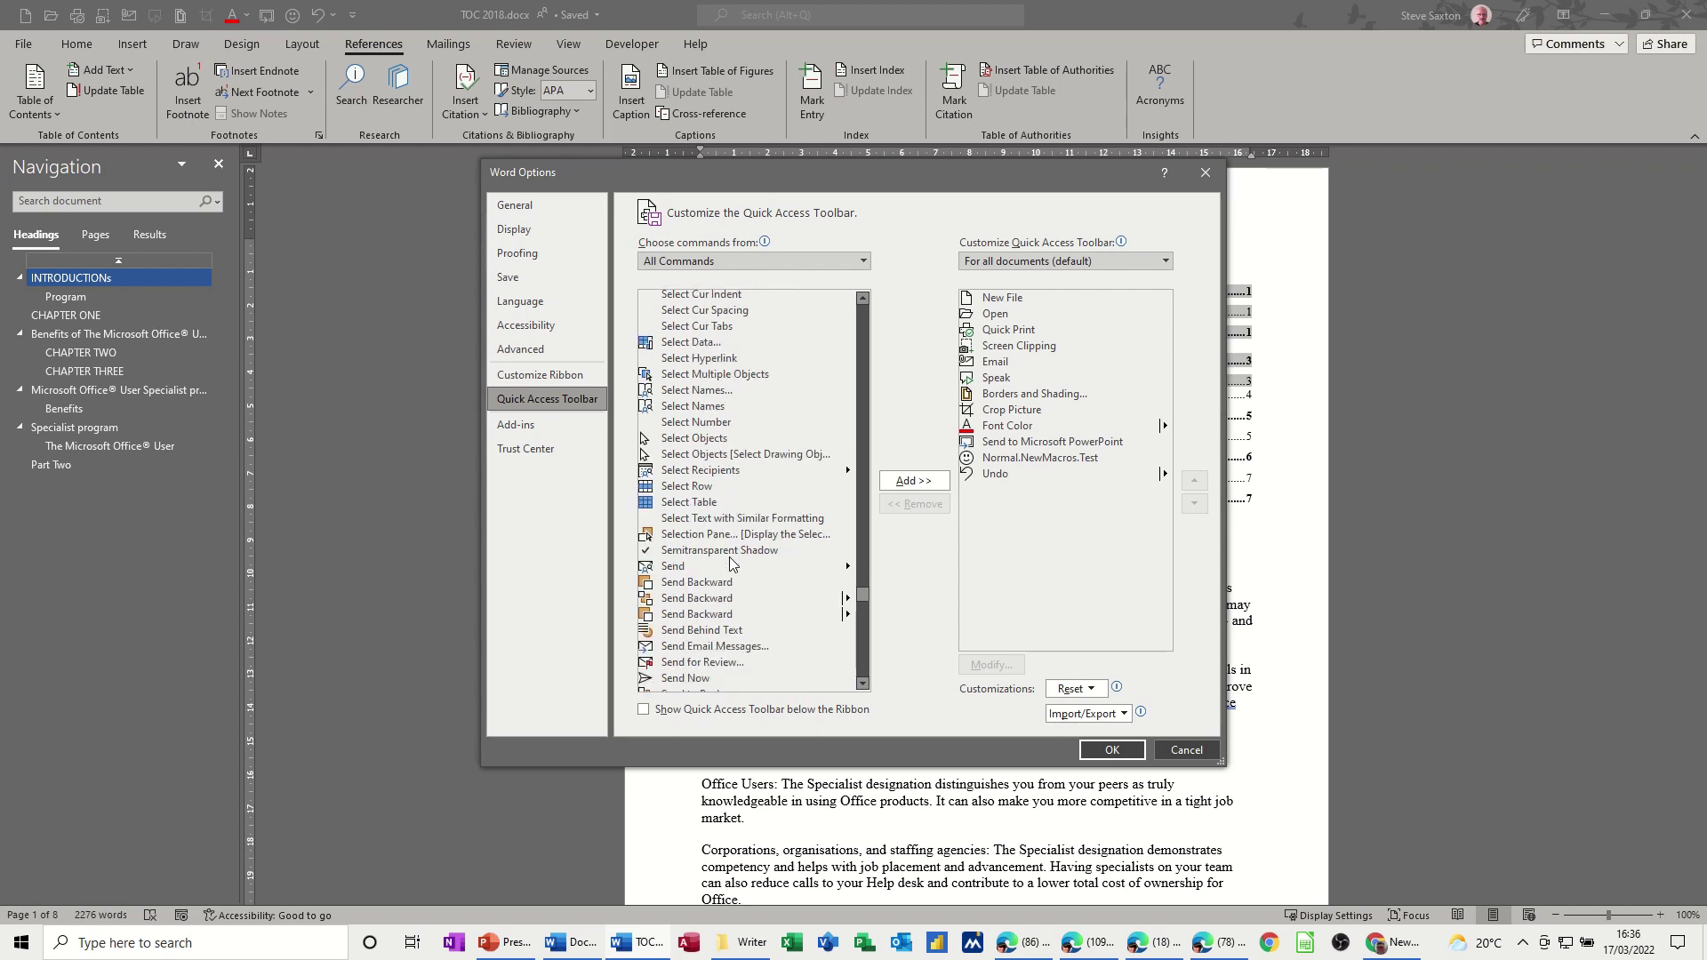
scroll(729, 557, "down", 1)
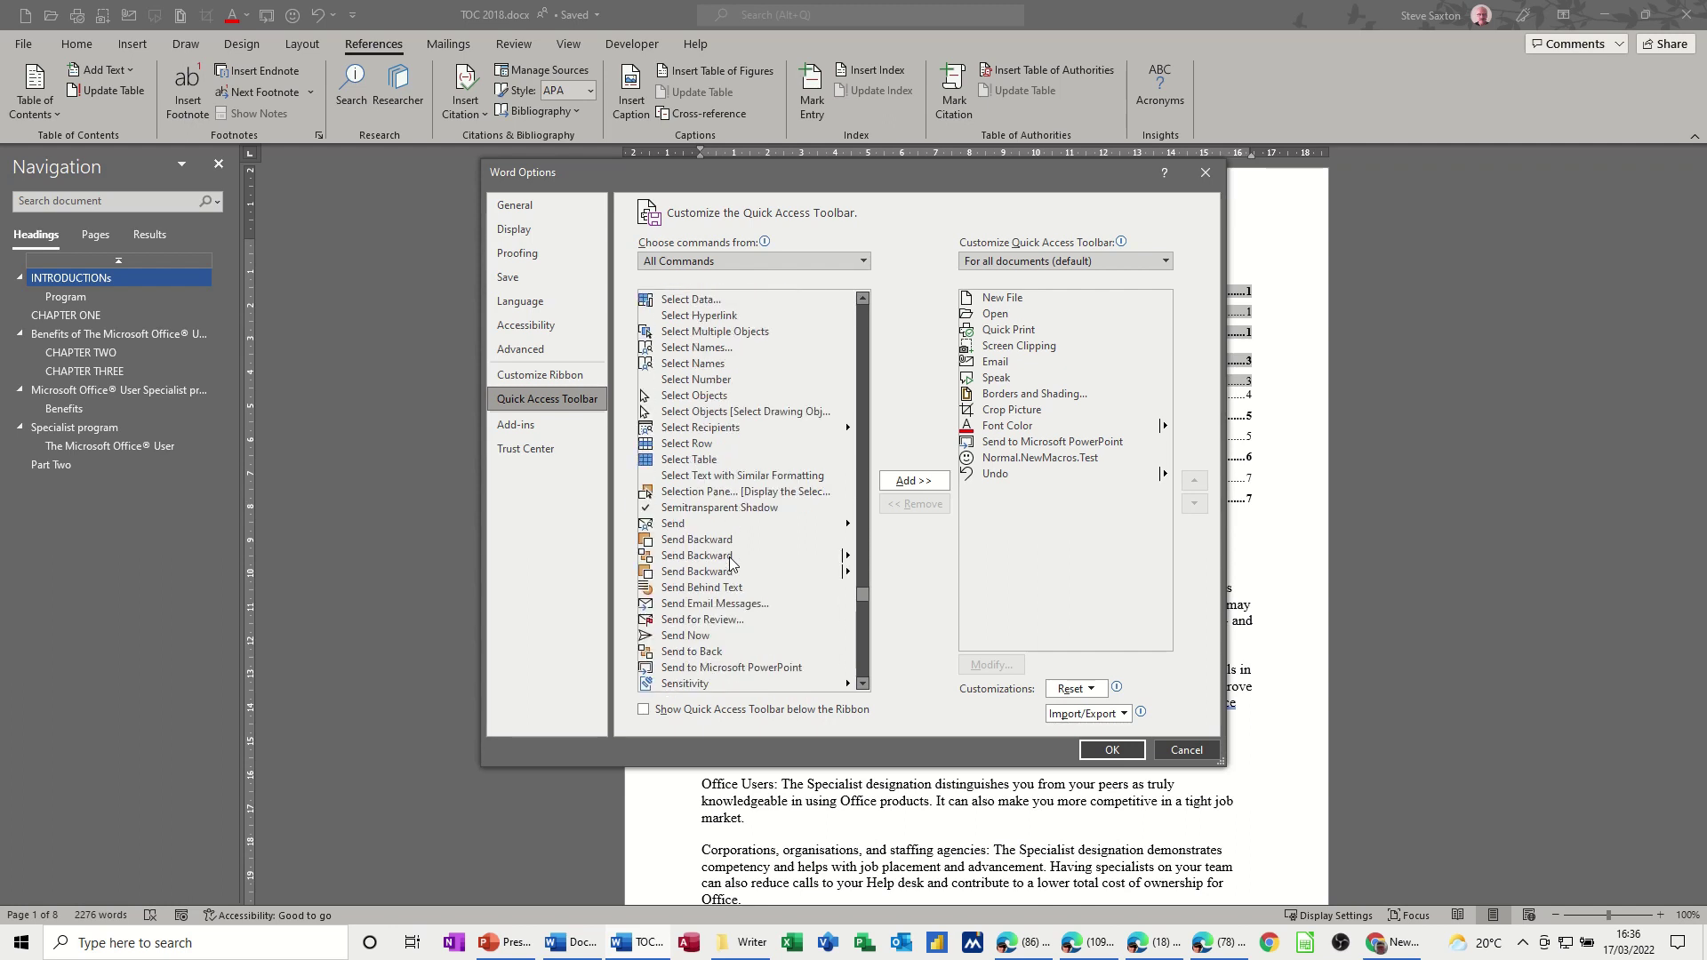
left_click(725, 668)
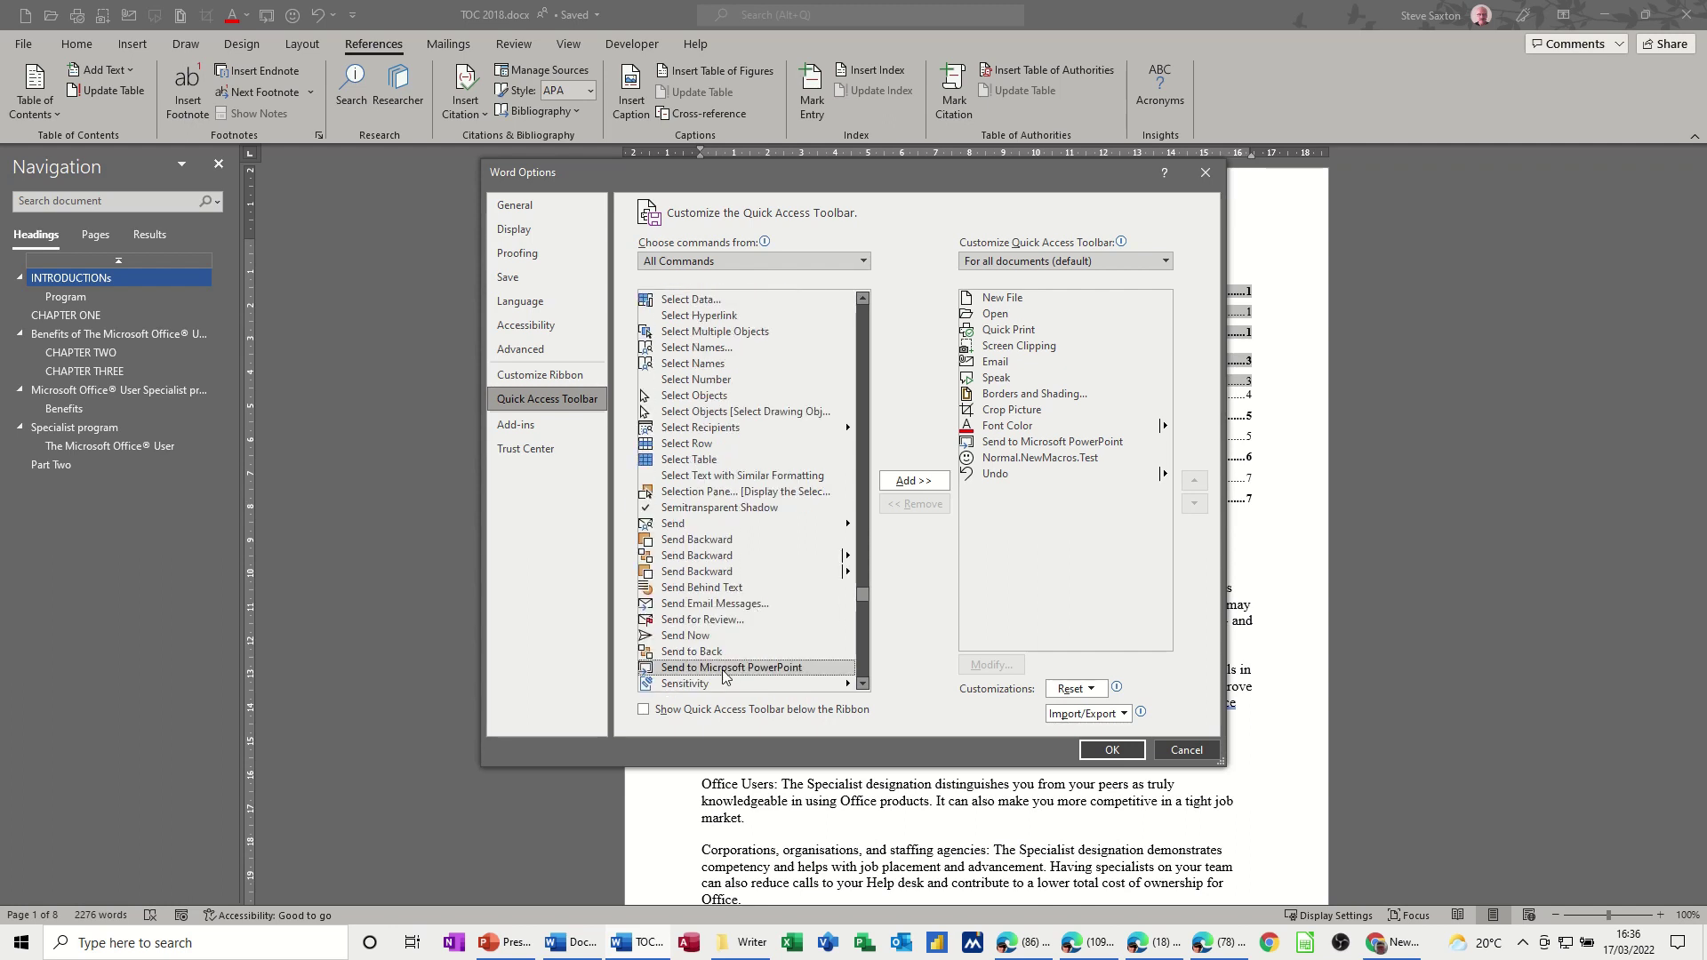
left_click(916, 486)
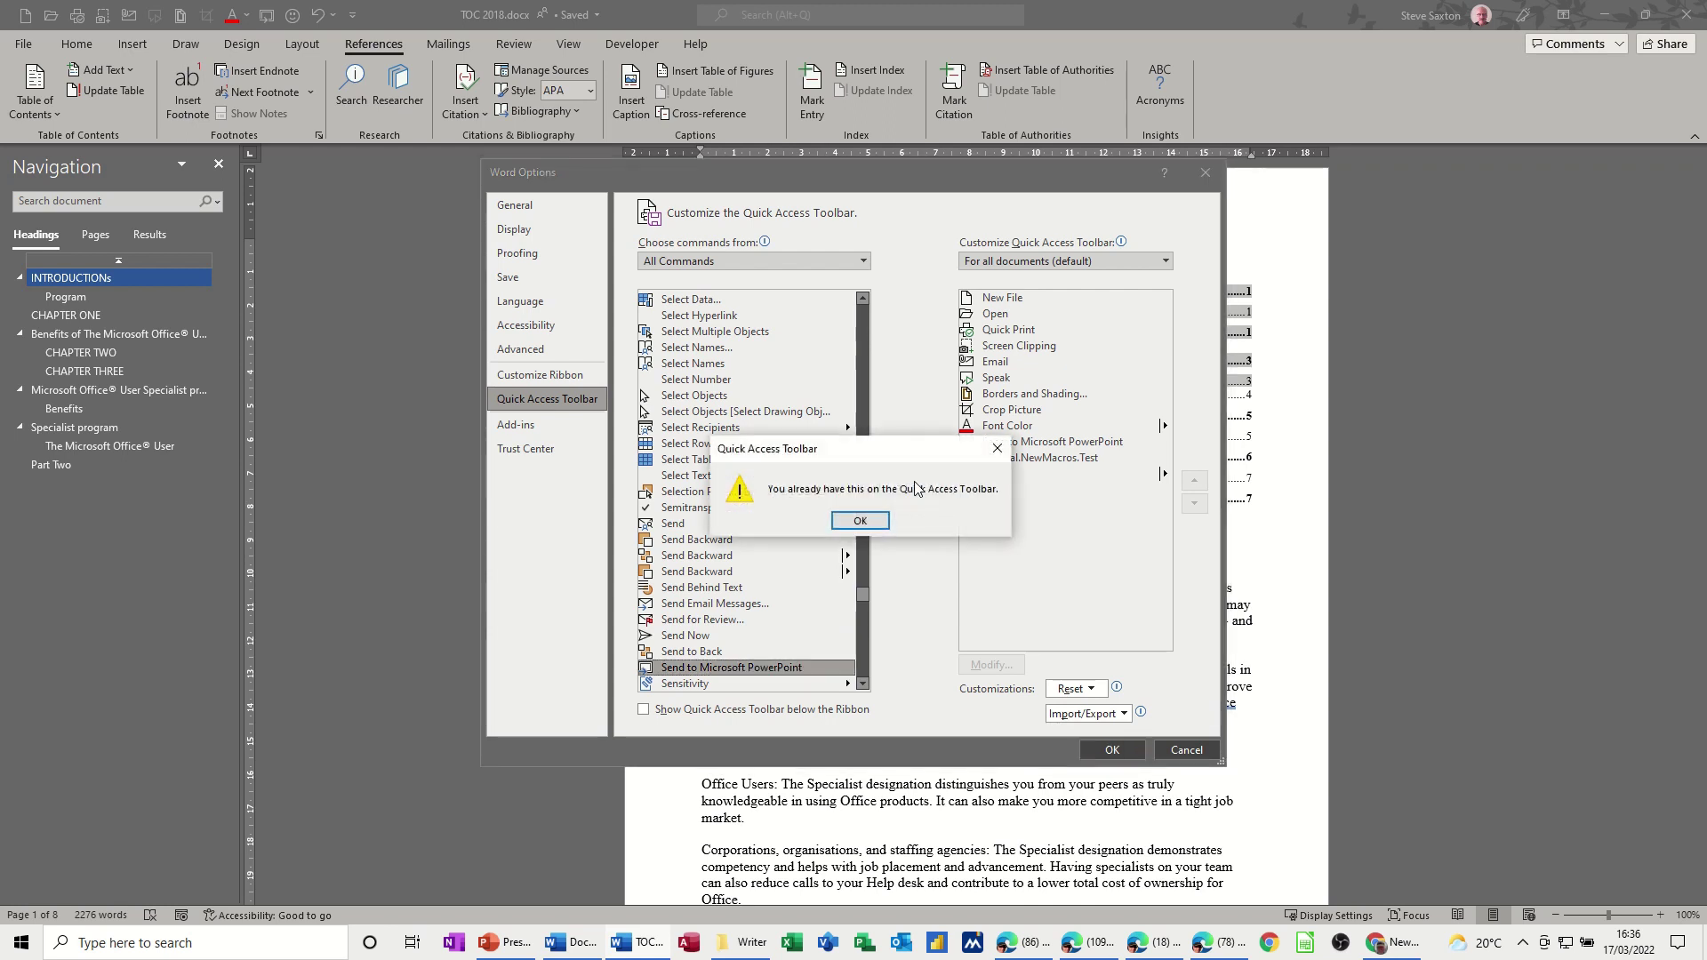
left_click(882, 520)
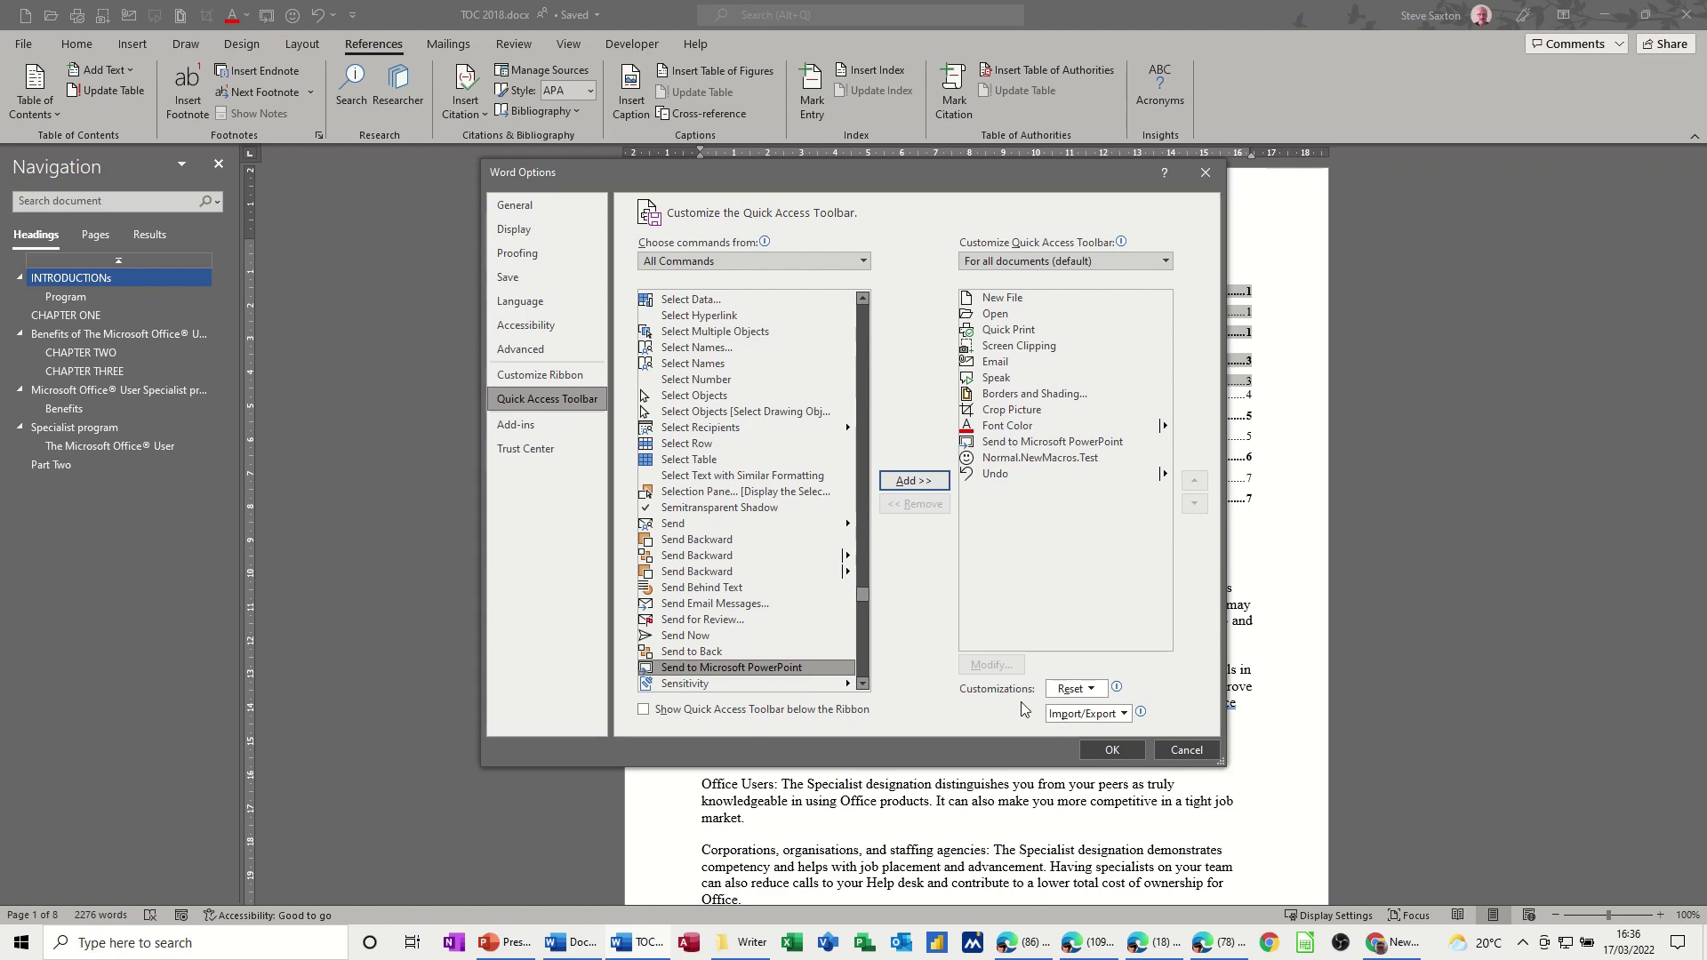
left_click(1111, 749)
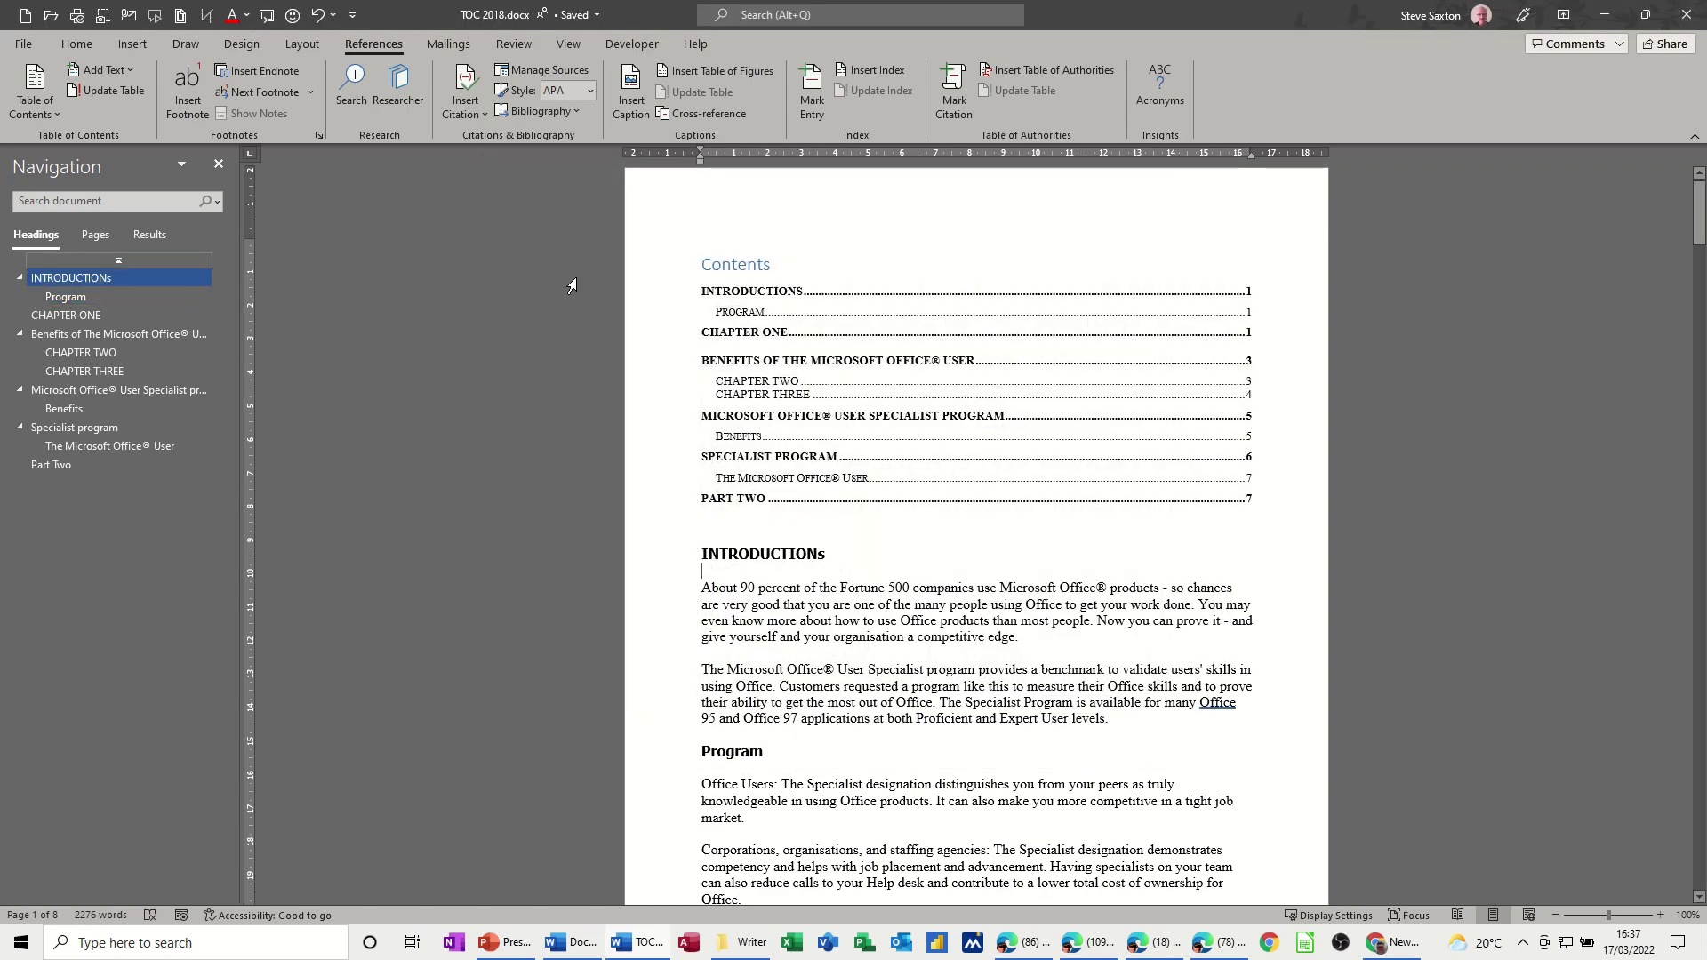
left_click(266, 15)
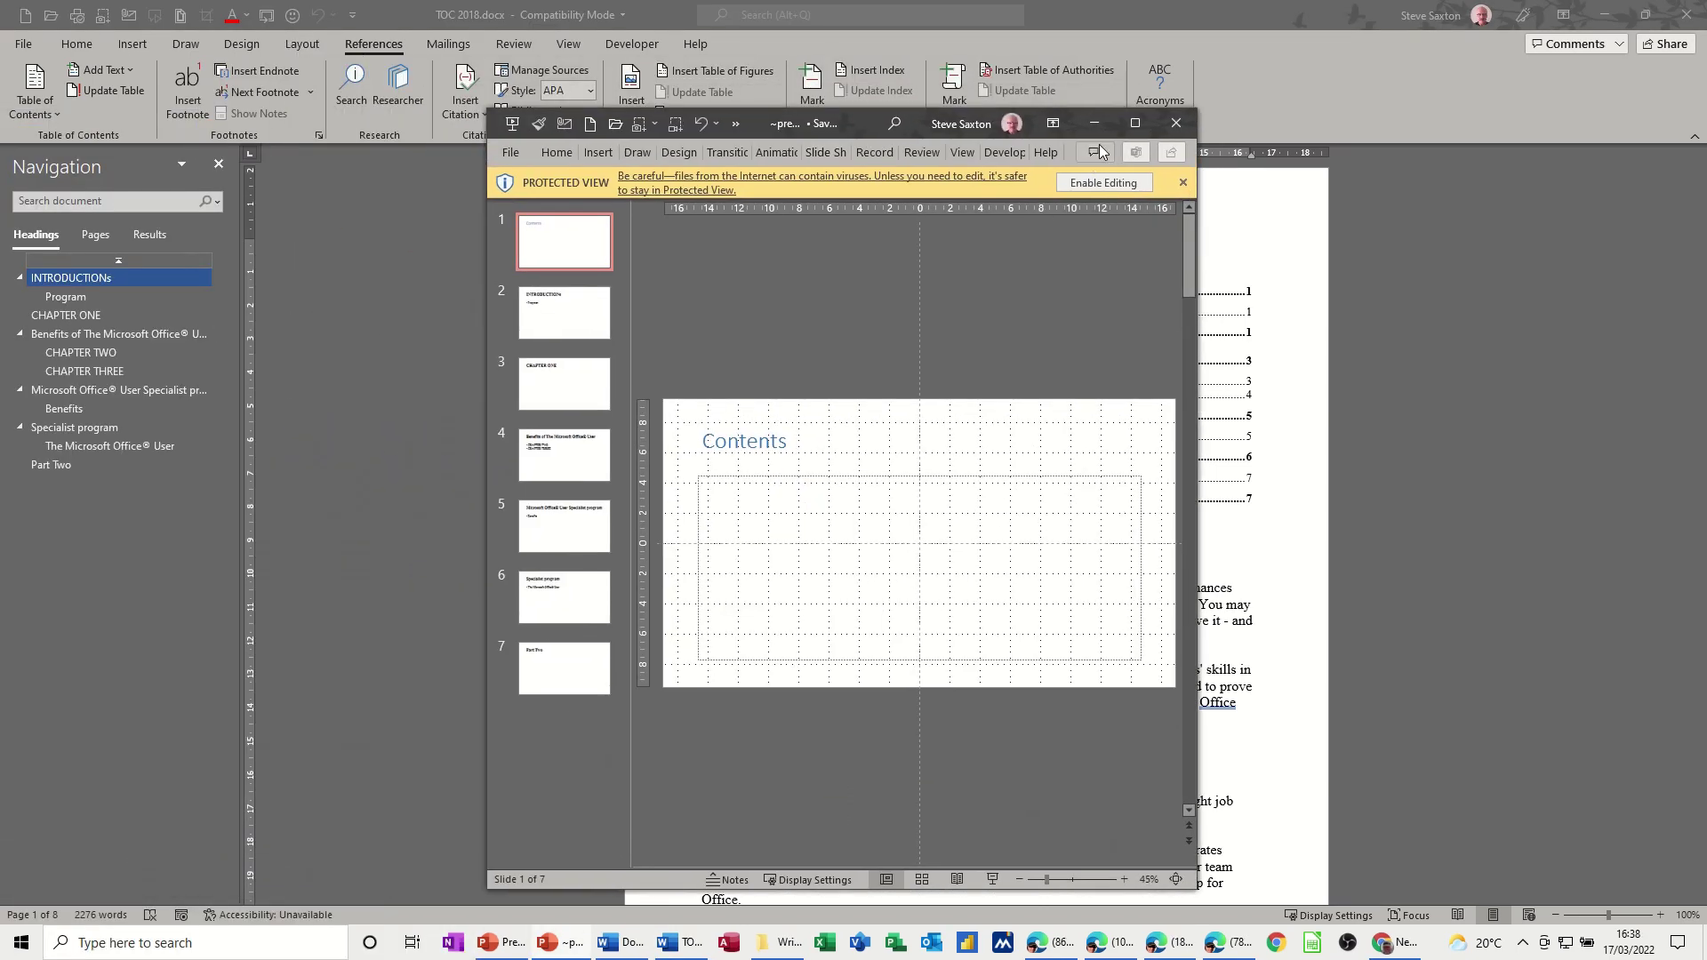
Step: Maximize and enable editing of the new presentation, then delete the empty Contents slide
left_click(1134, 123)
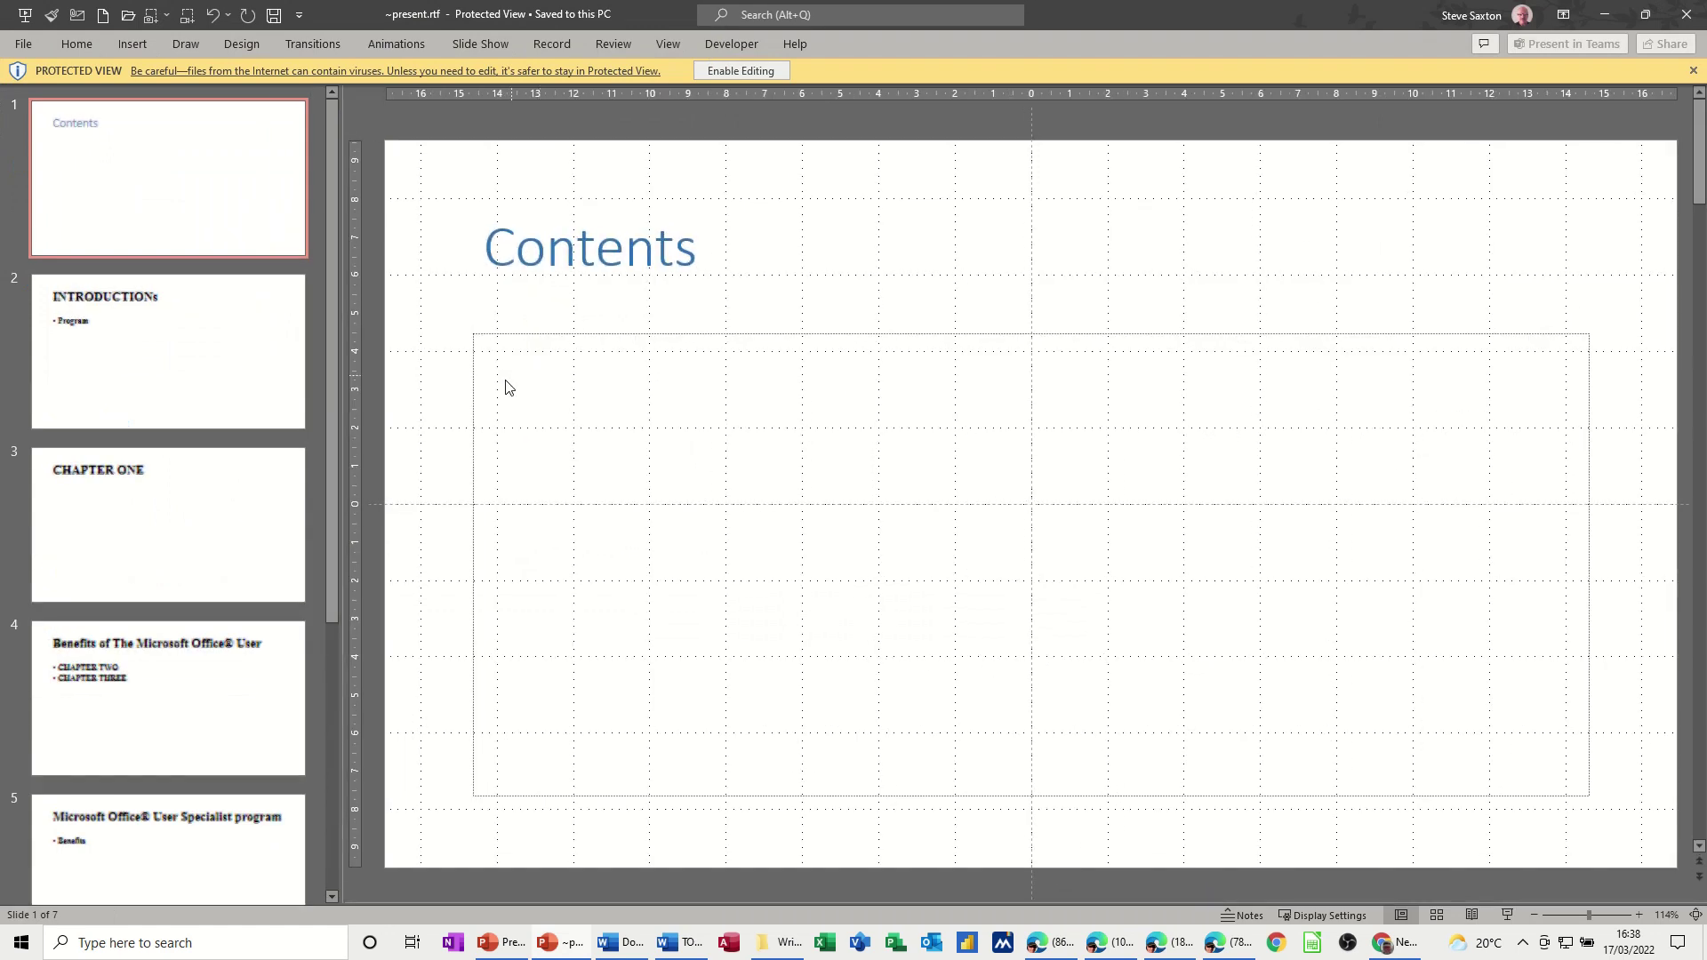
left_click(733, 79)
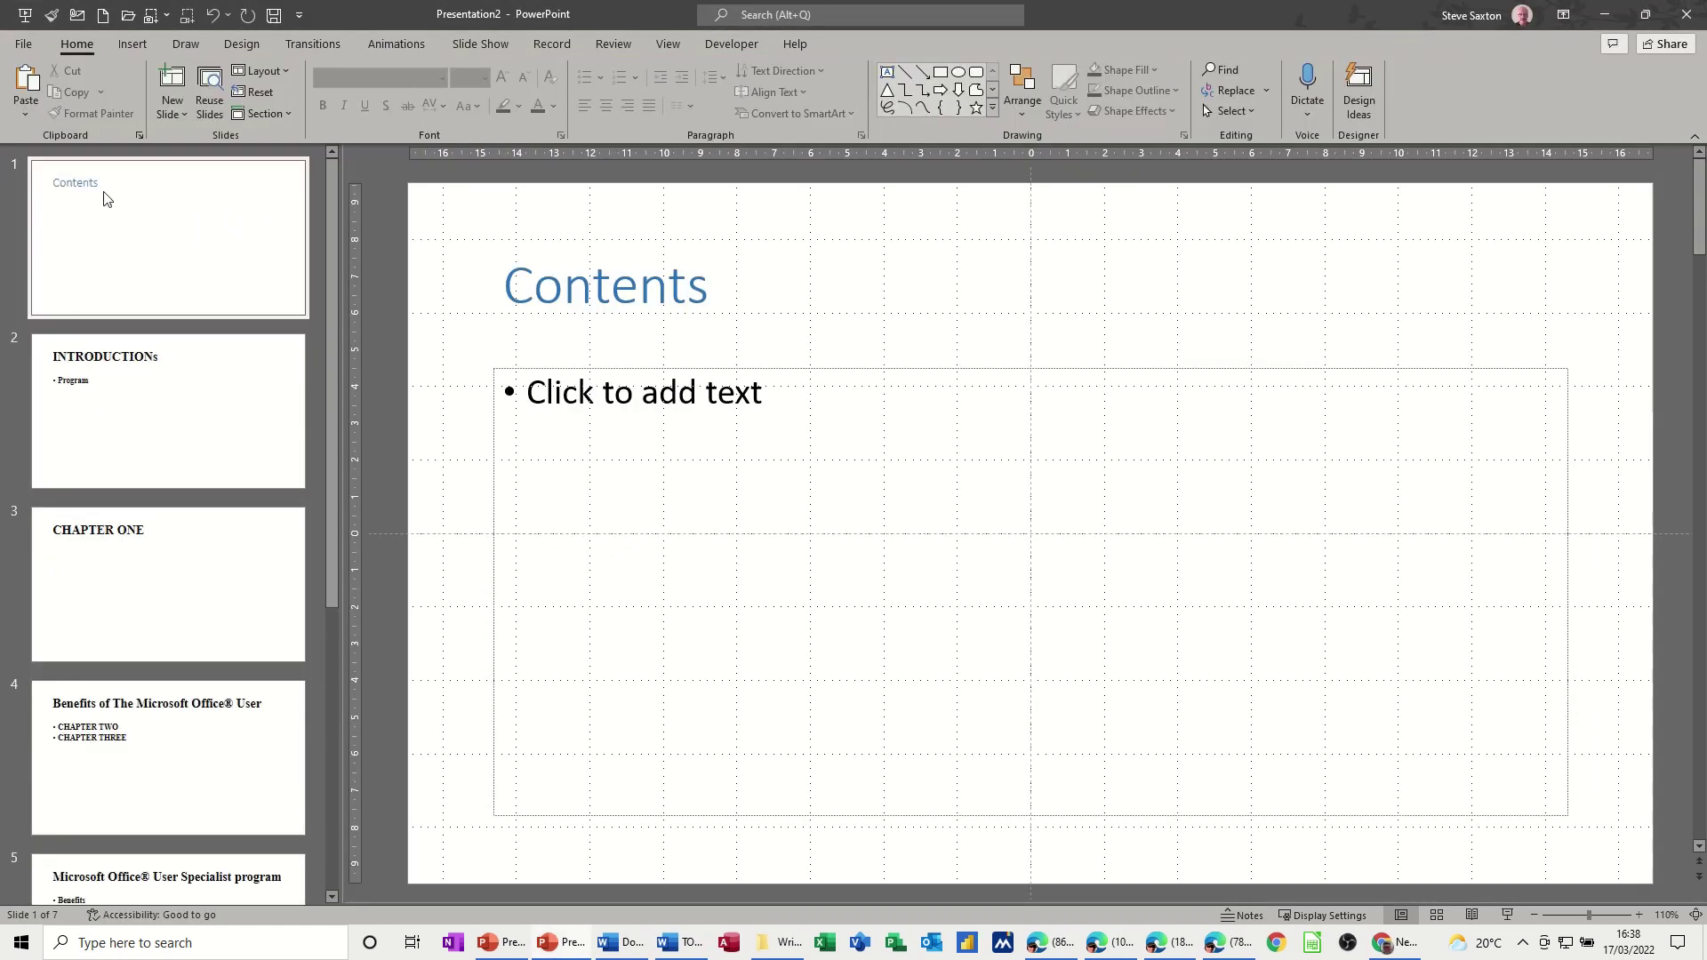
left_click(152, 399)
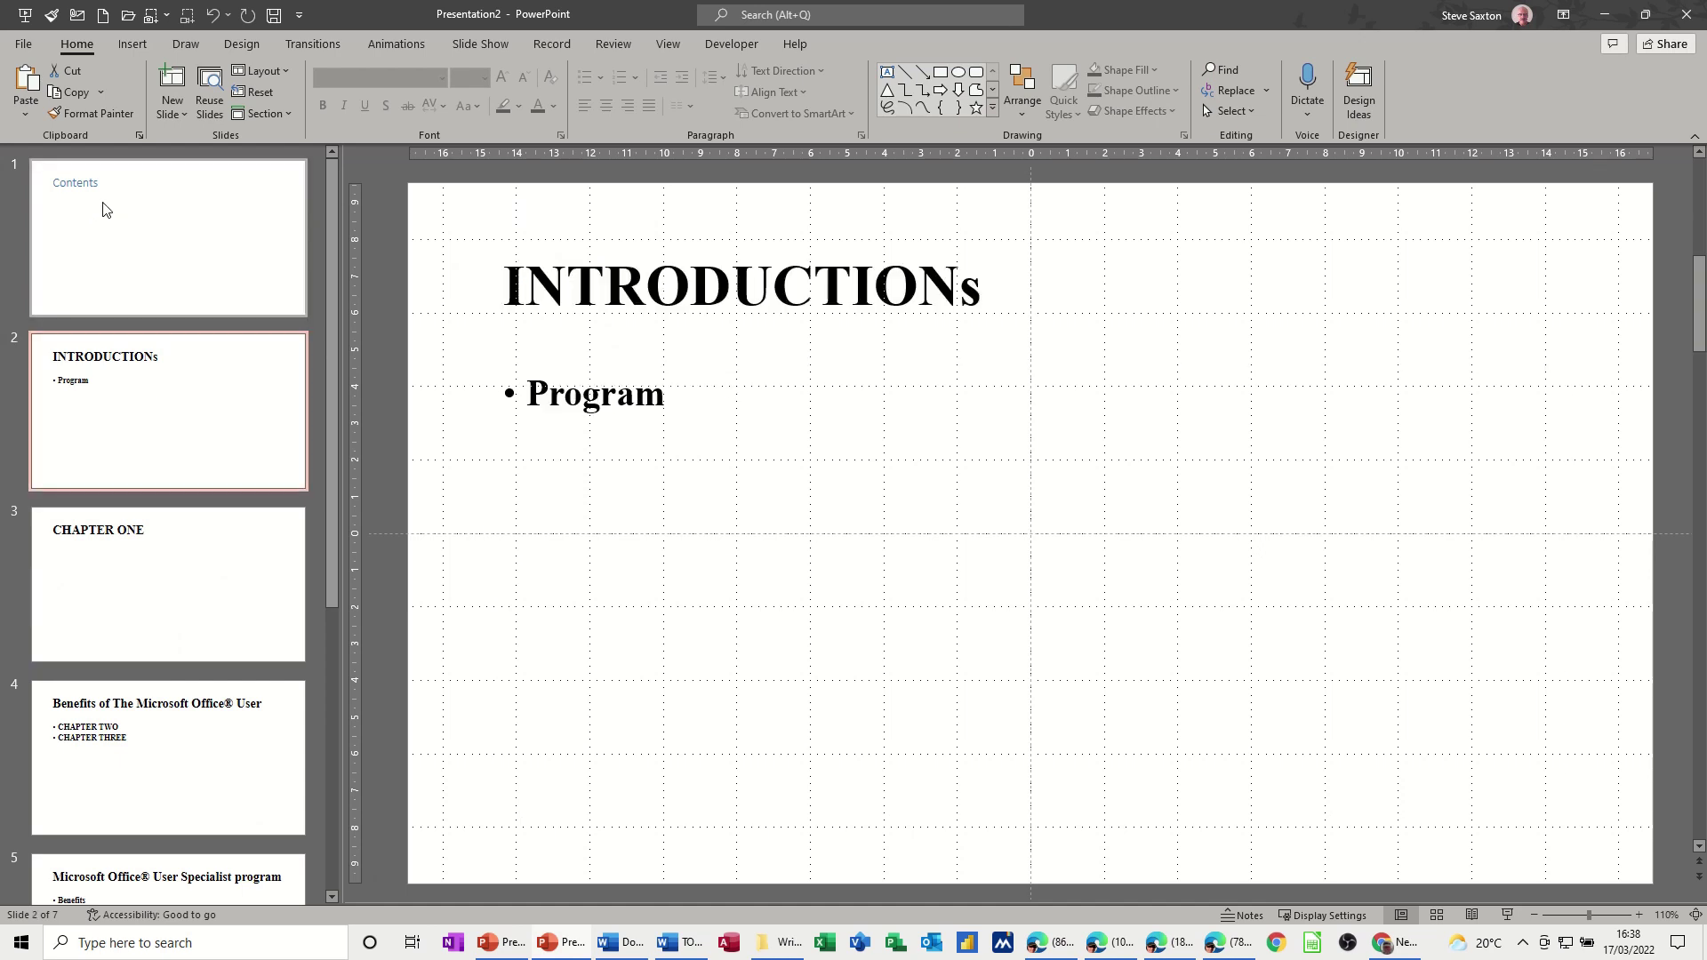
left_click(168, 278)
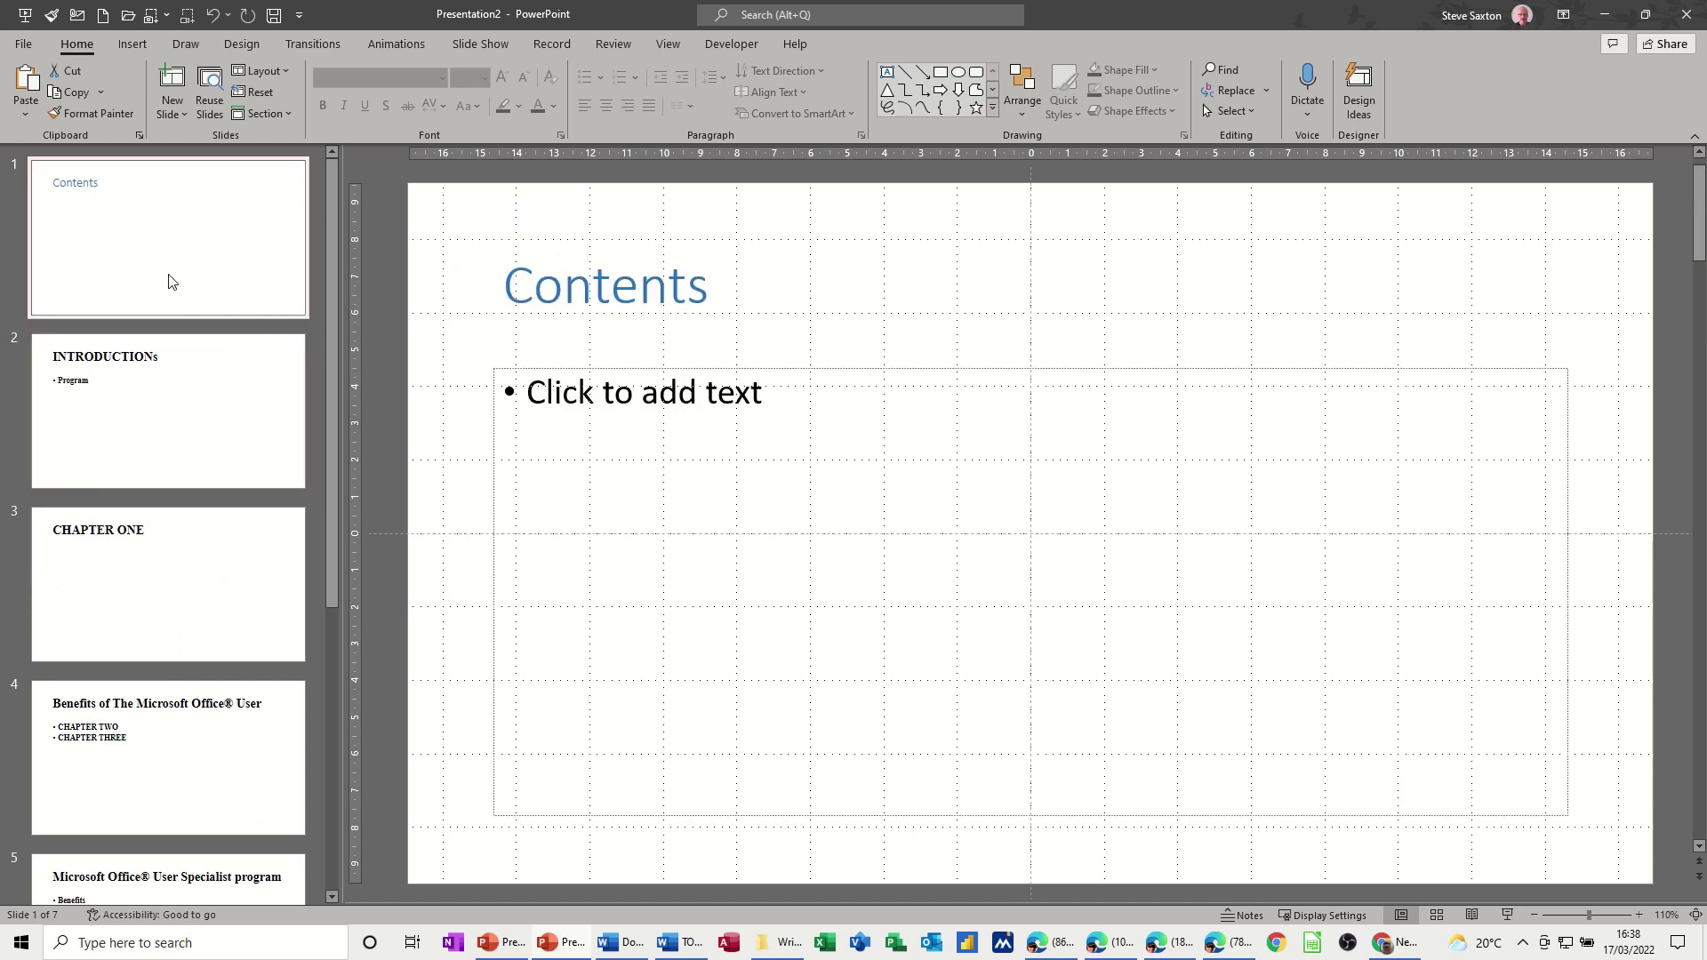
key("Delete")
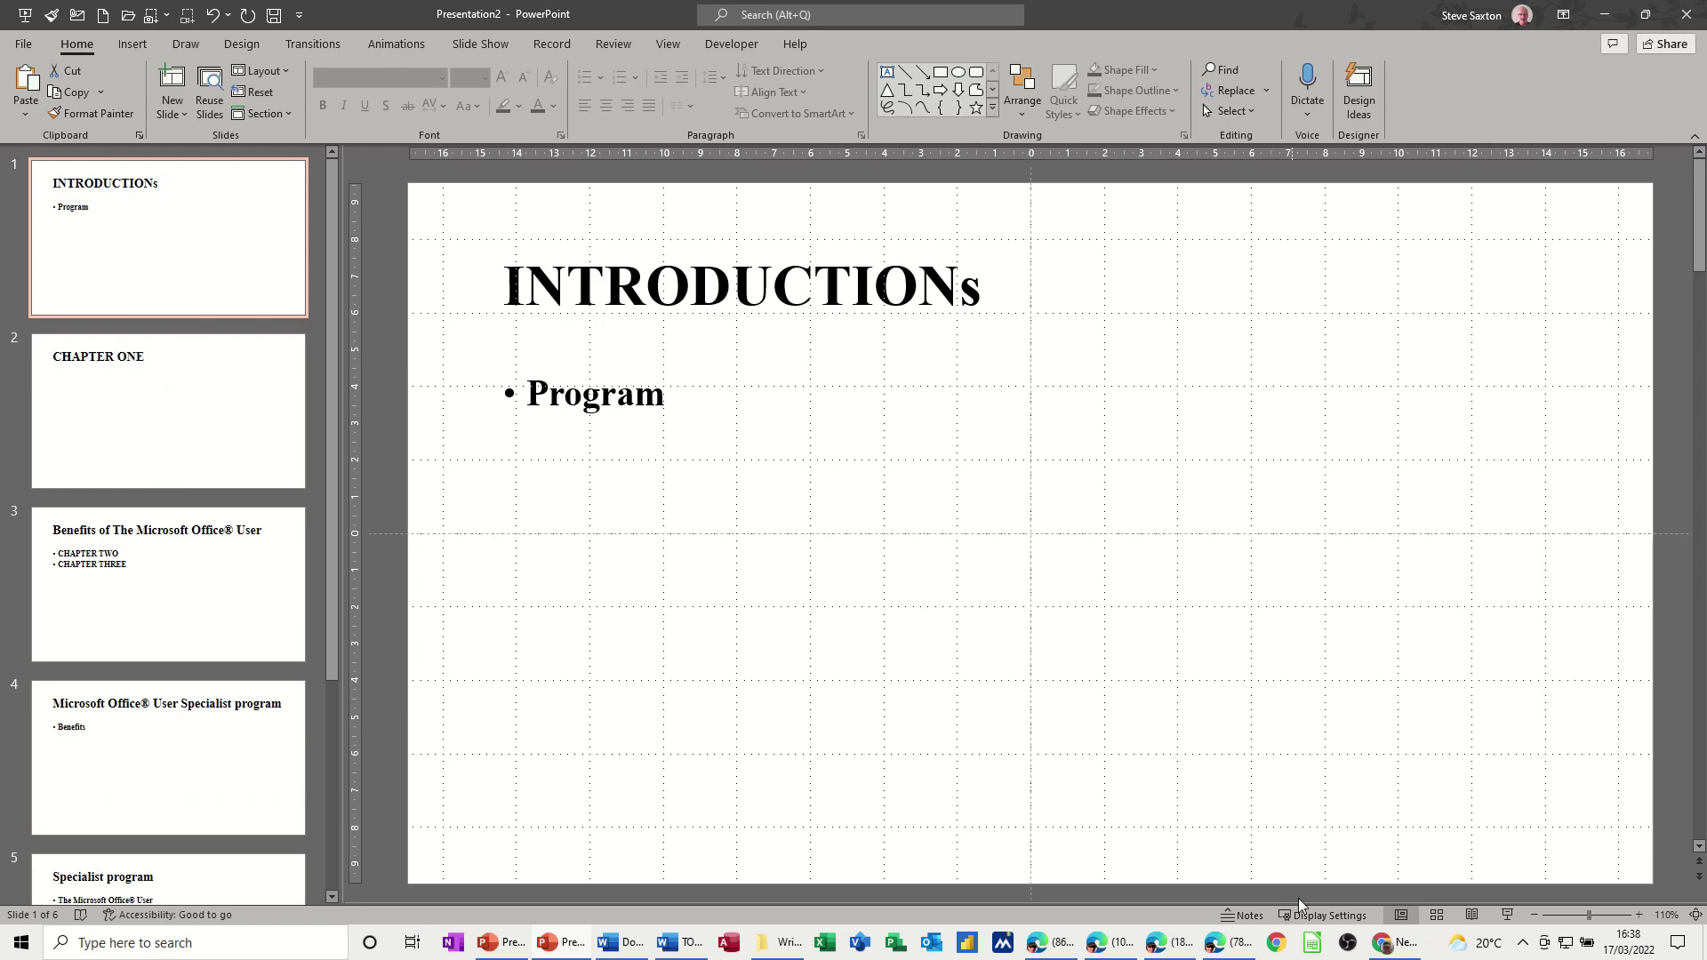
Step: Switch to Outline view showing all six slides from INTRODUCTIONs to Part Two
left_click(1402, 919)
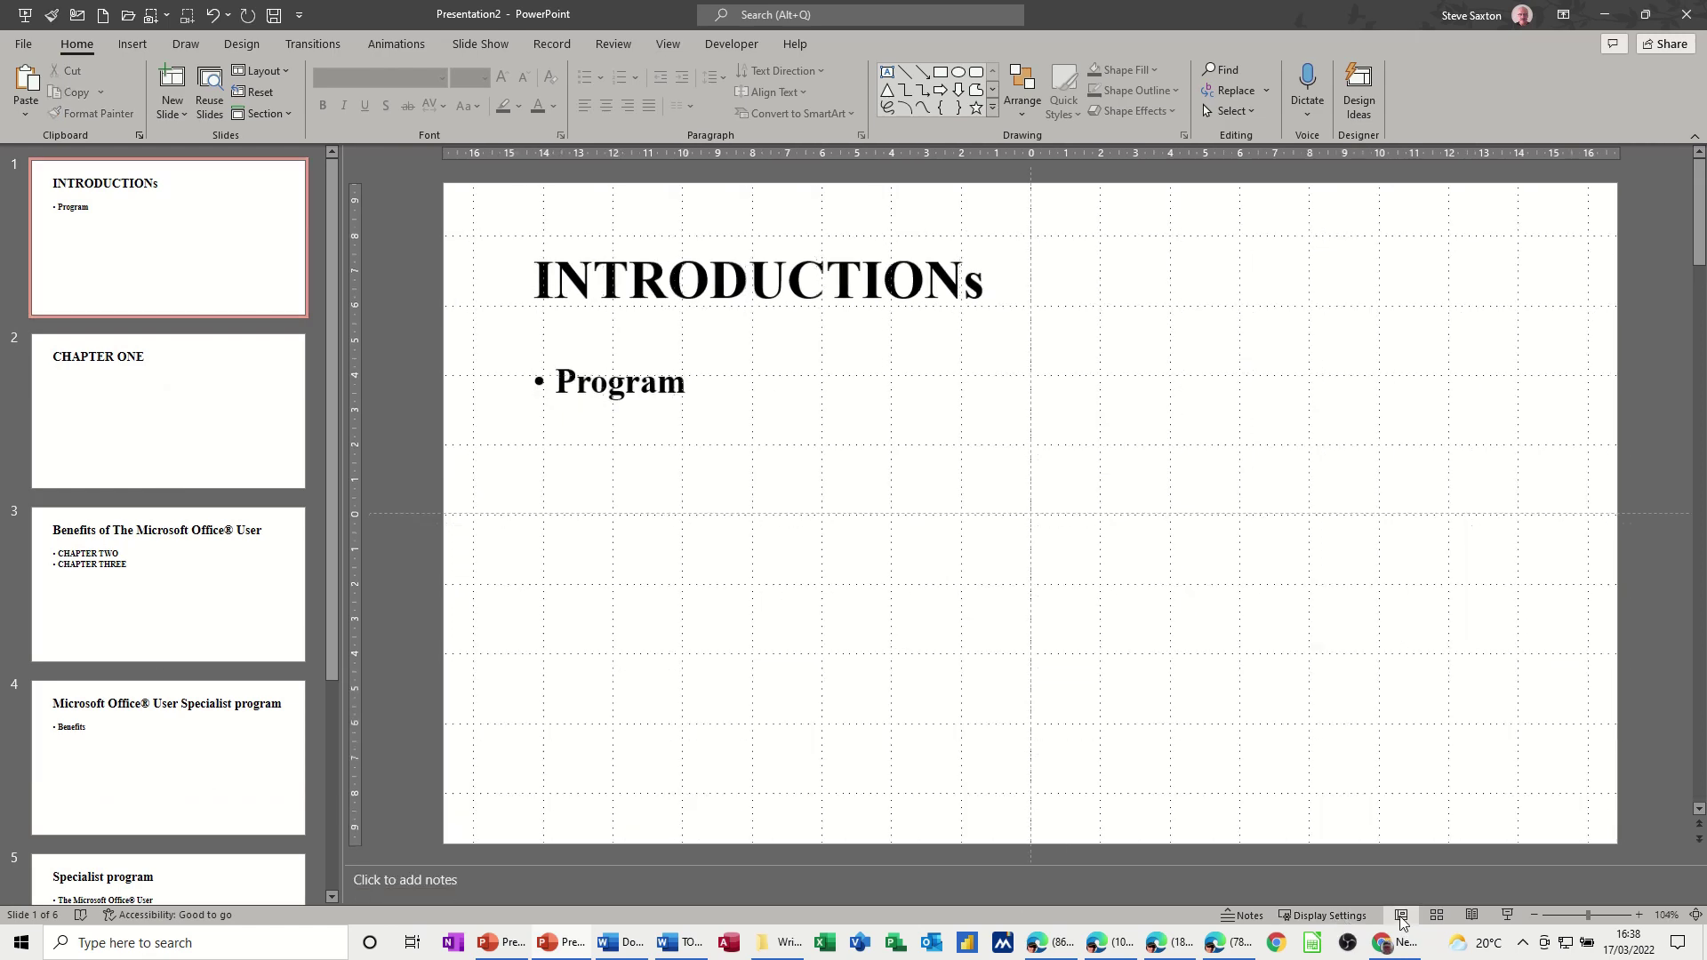
left_click(1400, 914)
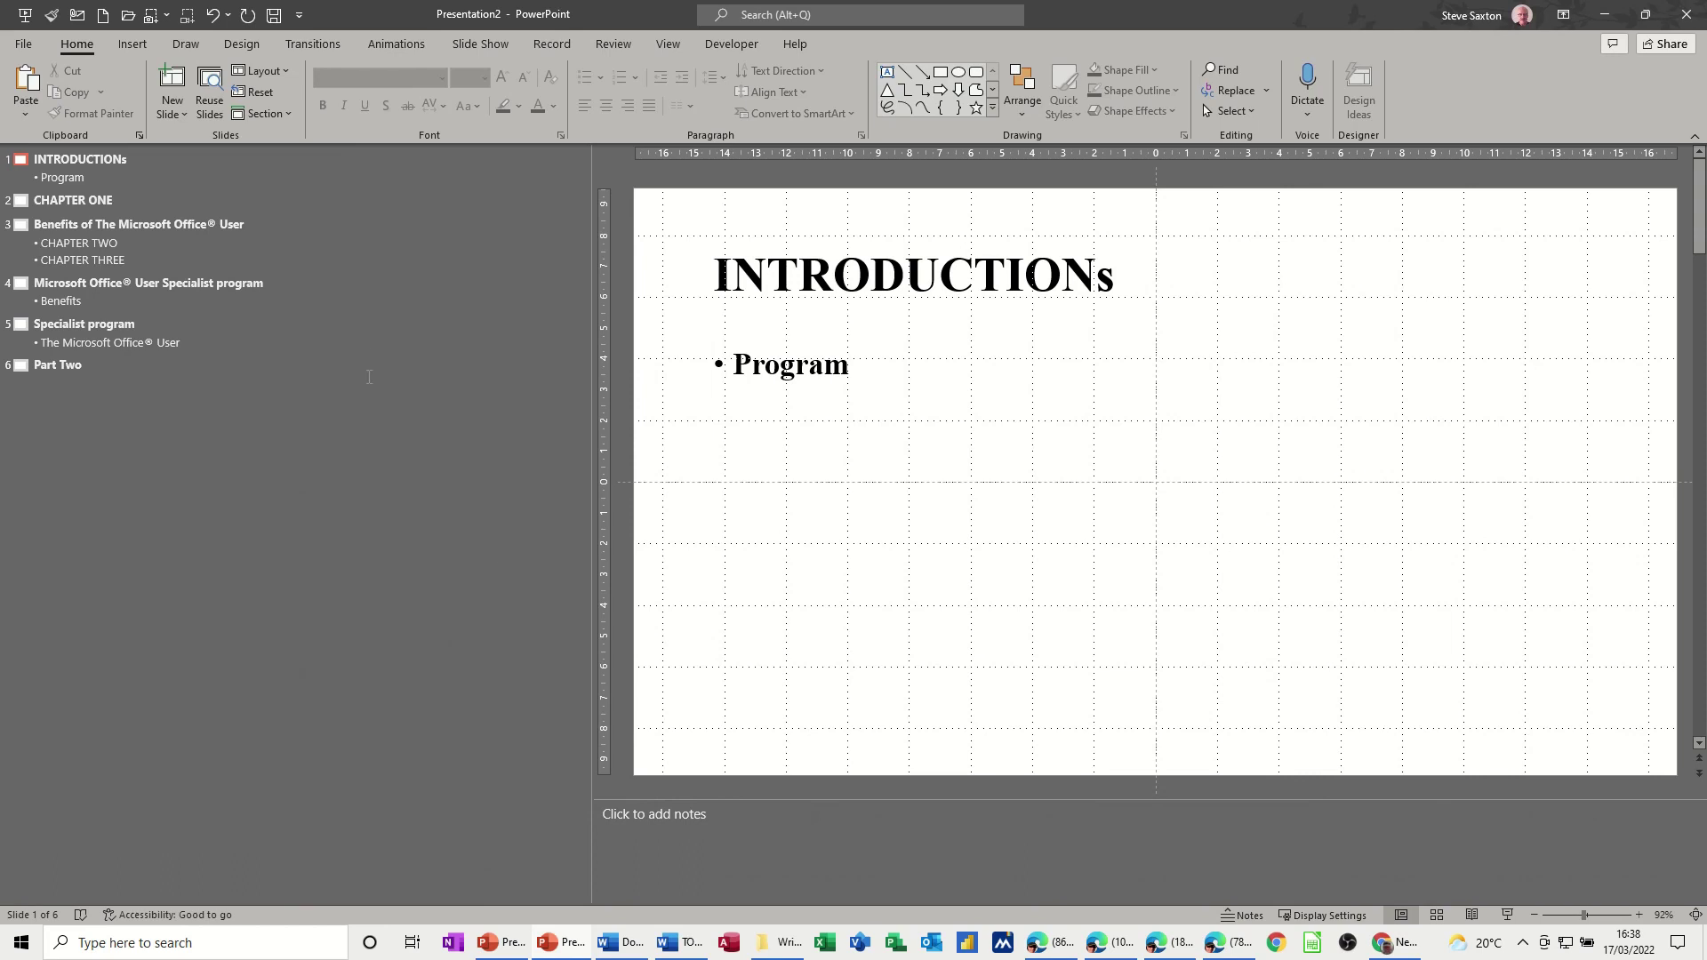